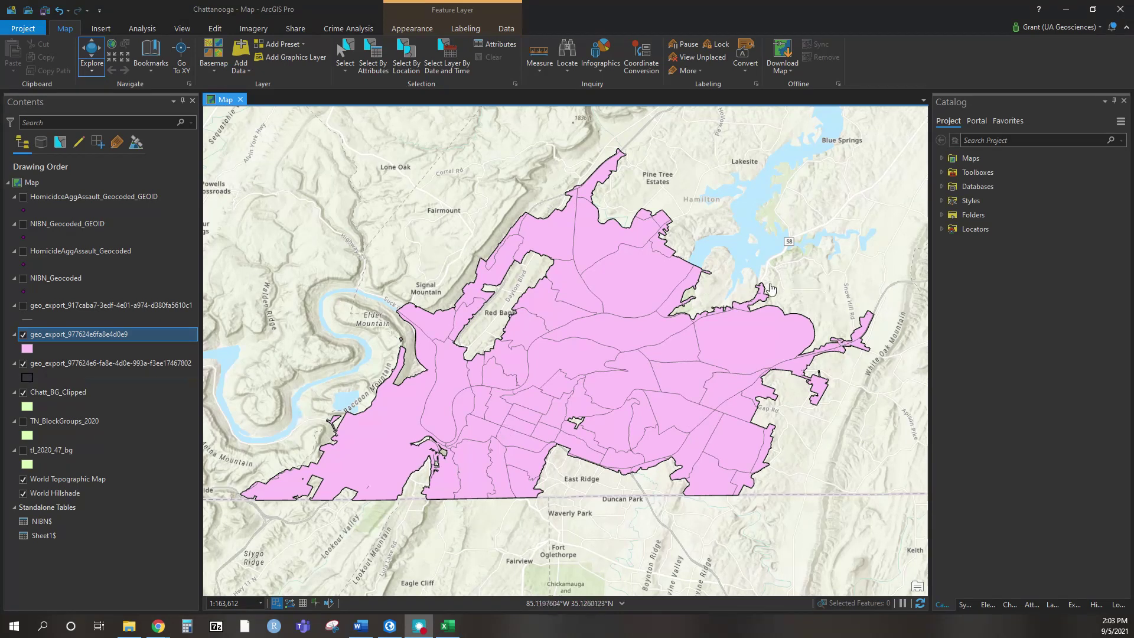
# - Hide the geo_export_977624e6fa8e4d0e9 and Chatt_BG_Clipped layers so only the city boundary outline remains over the basemap
pyautogui.click(22, 335)
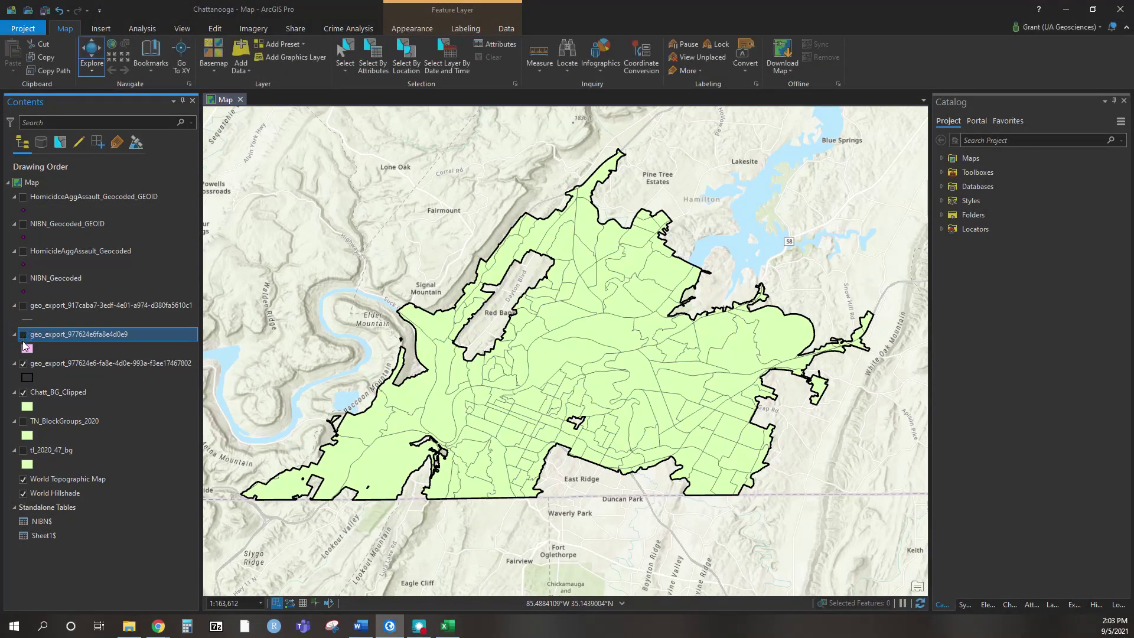
pyautogui.click(23, 393)
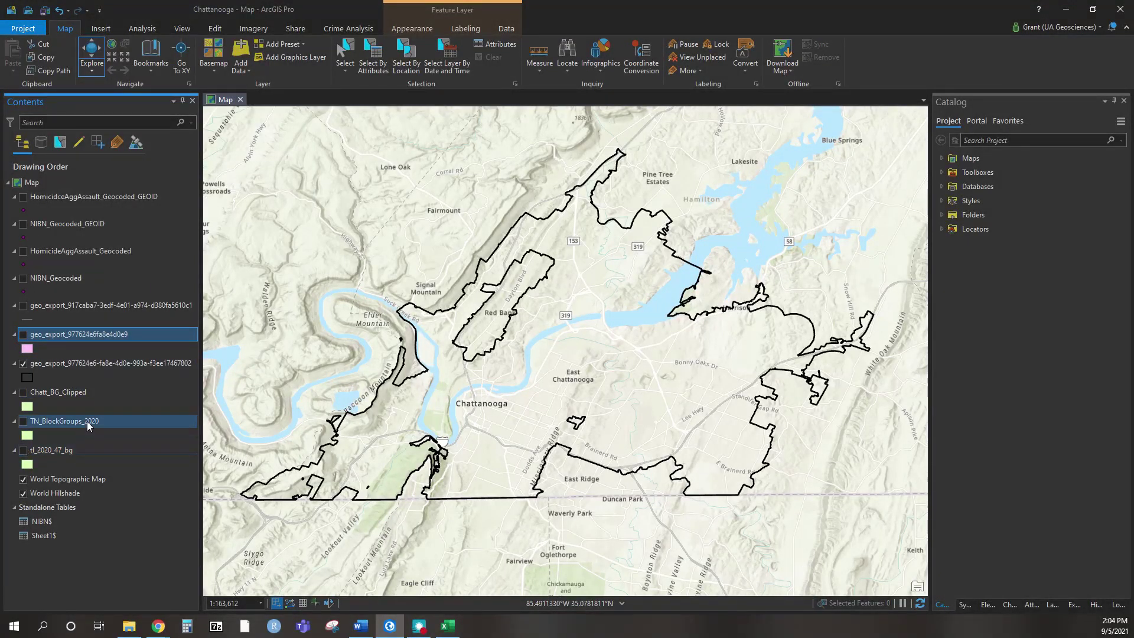
pyautogui.click(24, 393)
pyautogui.click(24, 393)
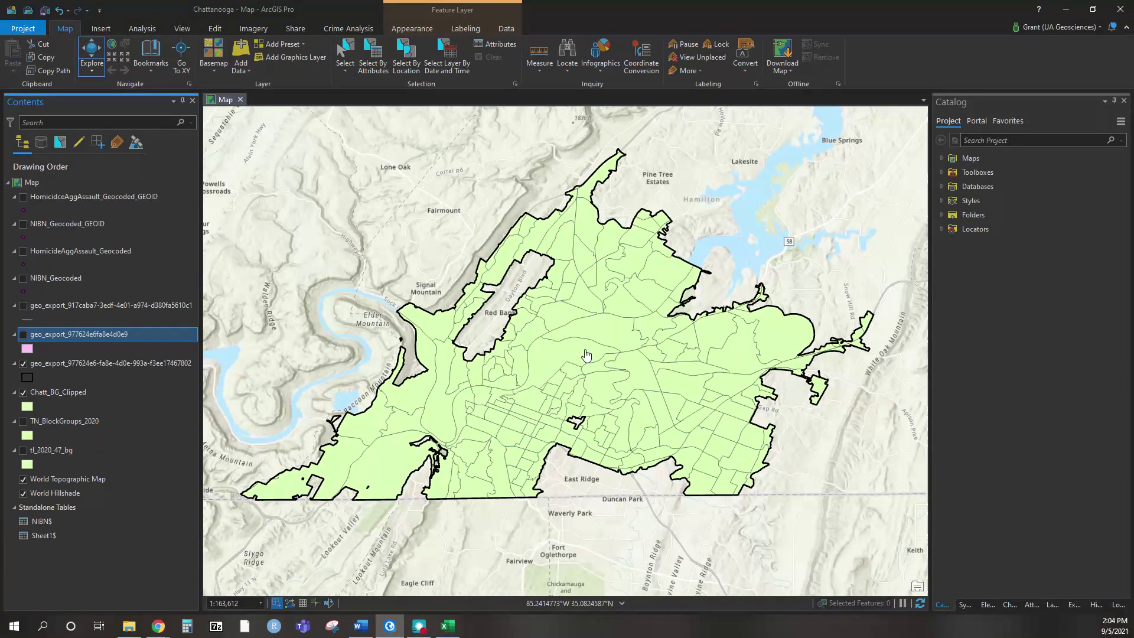
pyautogui.click(23, 394)
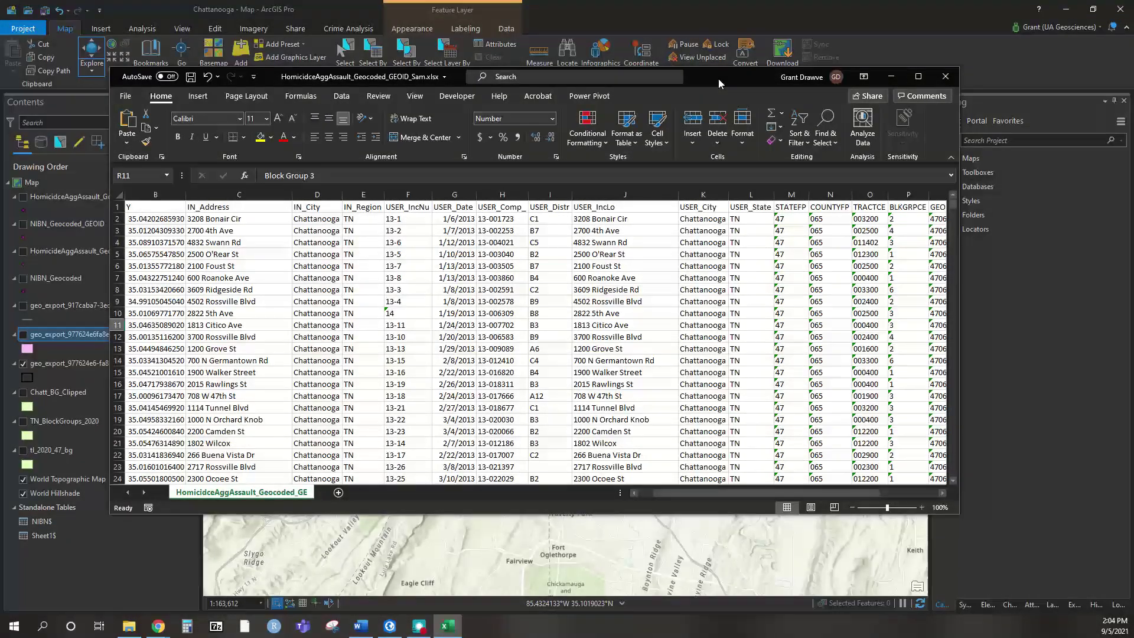
# - Switch to the geocoded homicide and assault workbook in Excel and examine its incident records and census fields from STATEFP to PercOG
pyautogui.doubleClick(718, 79)
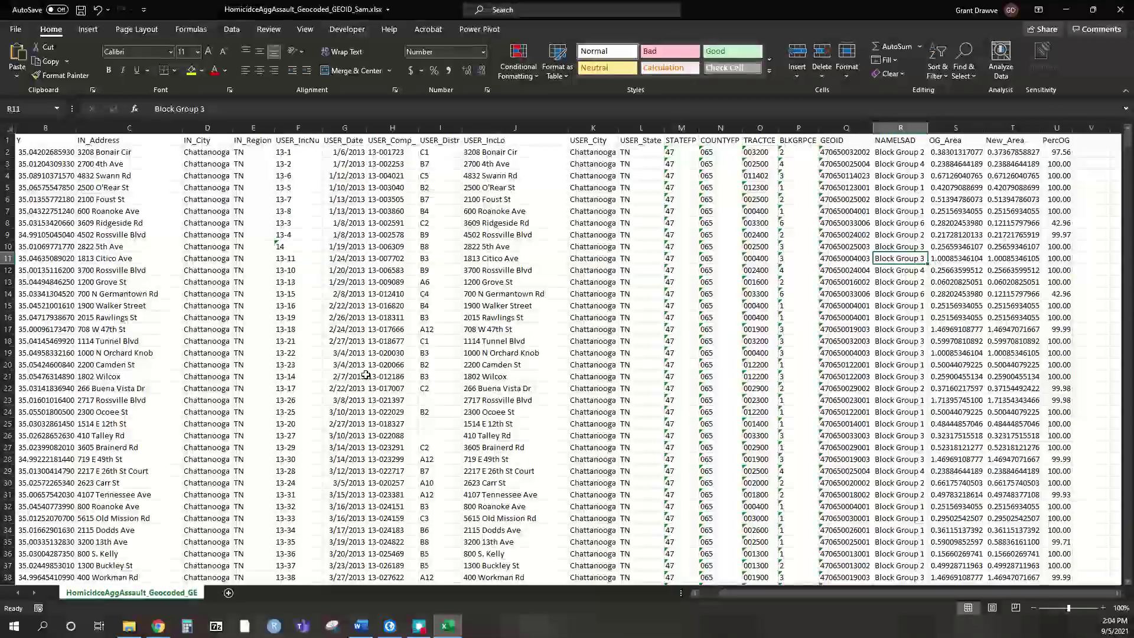
pyautogui.moveTo(835, 588); pyautogui.dragTo(816, 591)
pyautogui.moveTo(735, 607); pyautogui.dragTo(849, 607)
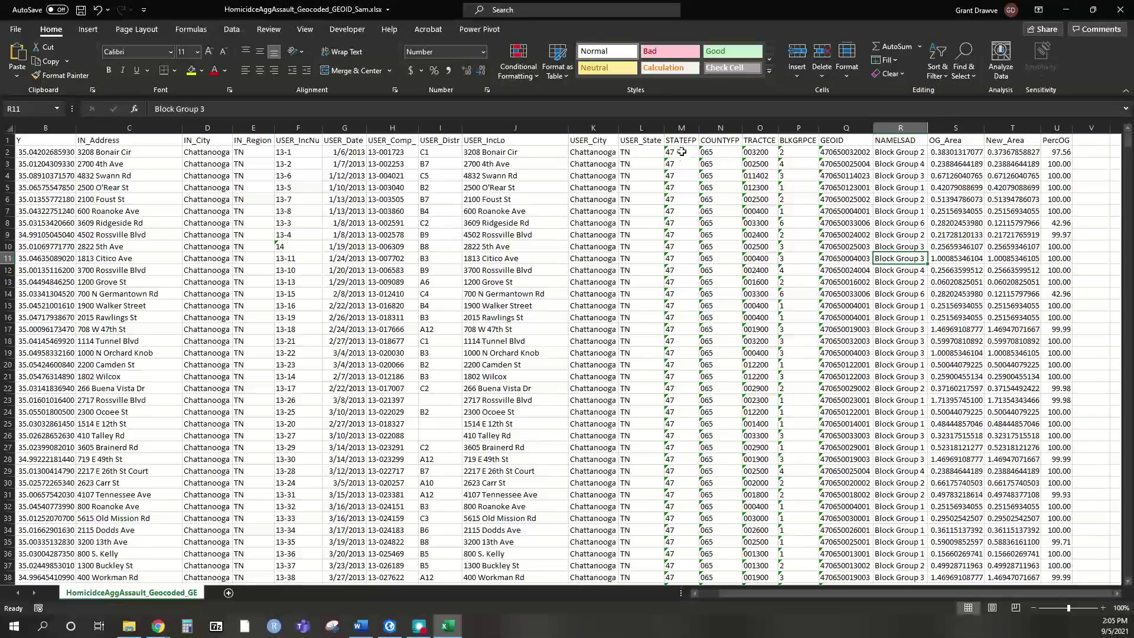
pyautogui.click(718, 151)
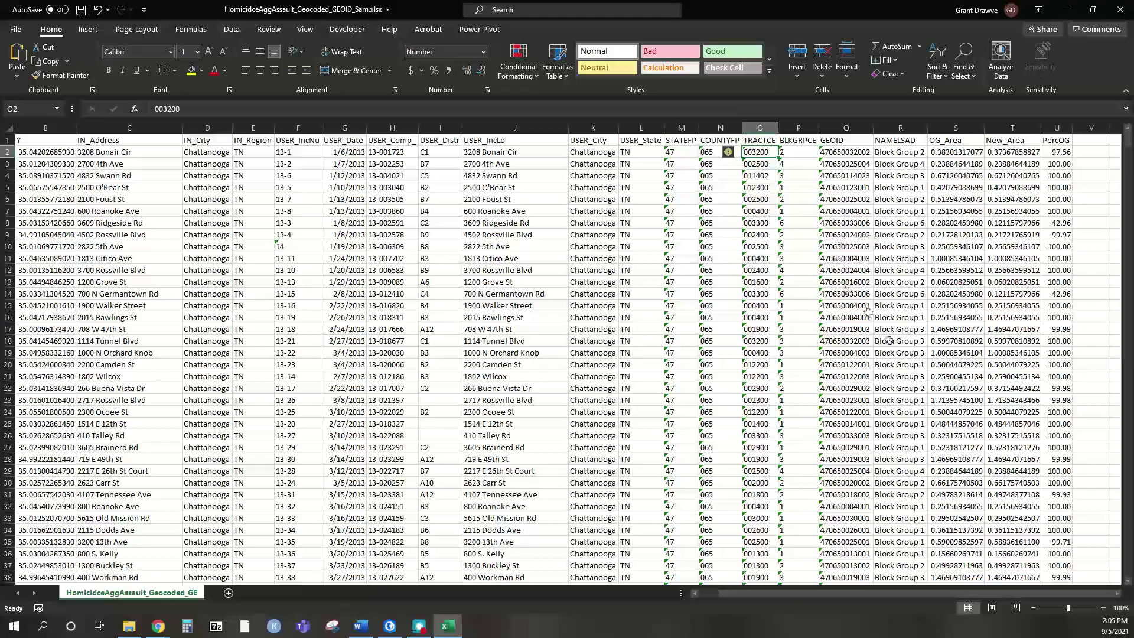
pyautogui.scroll(-20, 868, 311)
pyautogui.scroll(20, 902, 364)
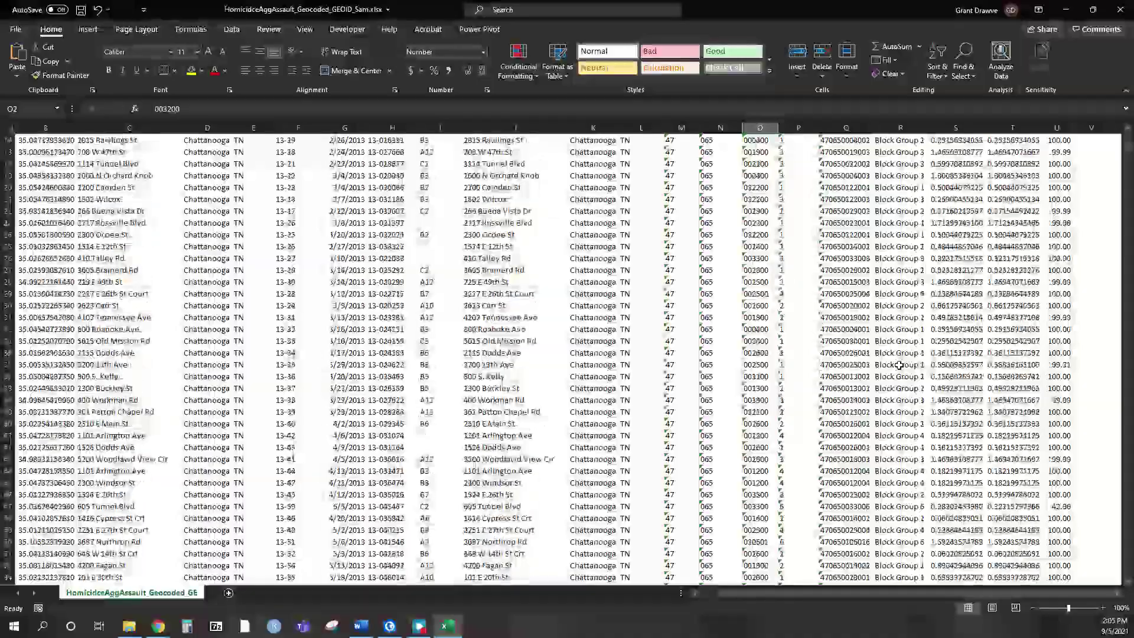
pyautogui.scroll(5, 899, 365)
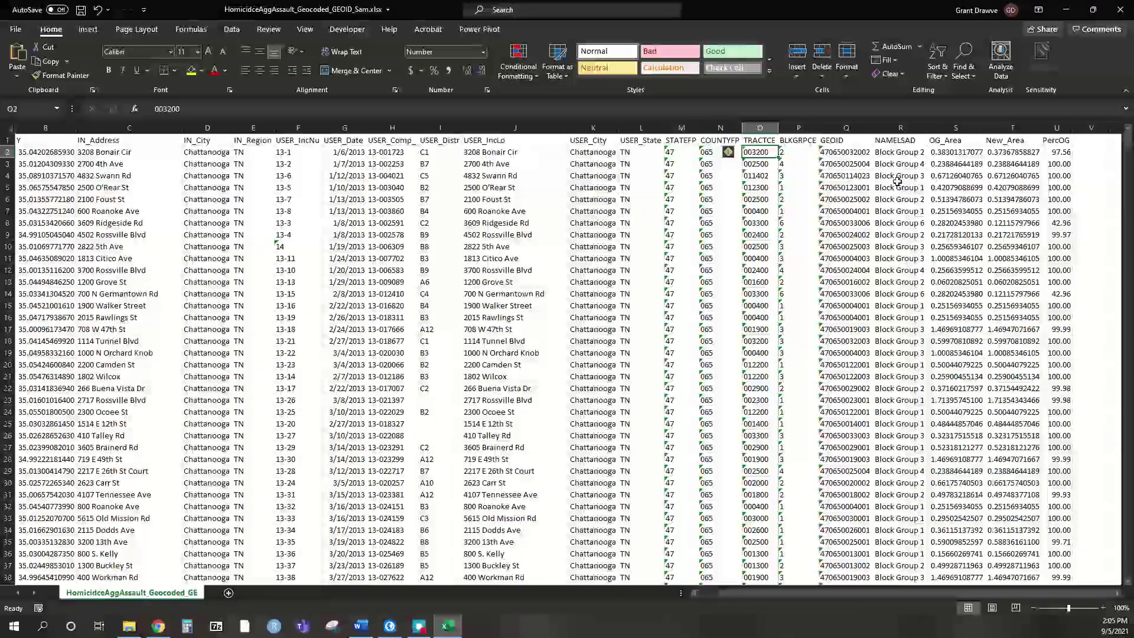
pyautogui.doubleClick(871, 5)
pyautogui.click(870, 6)
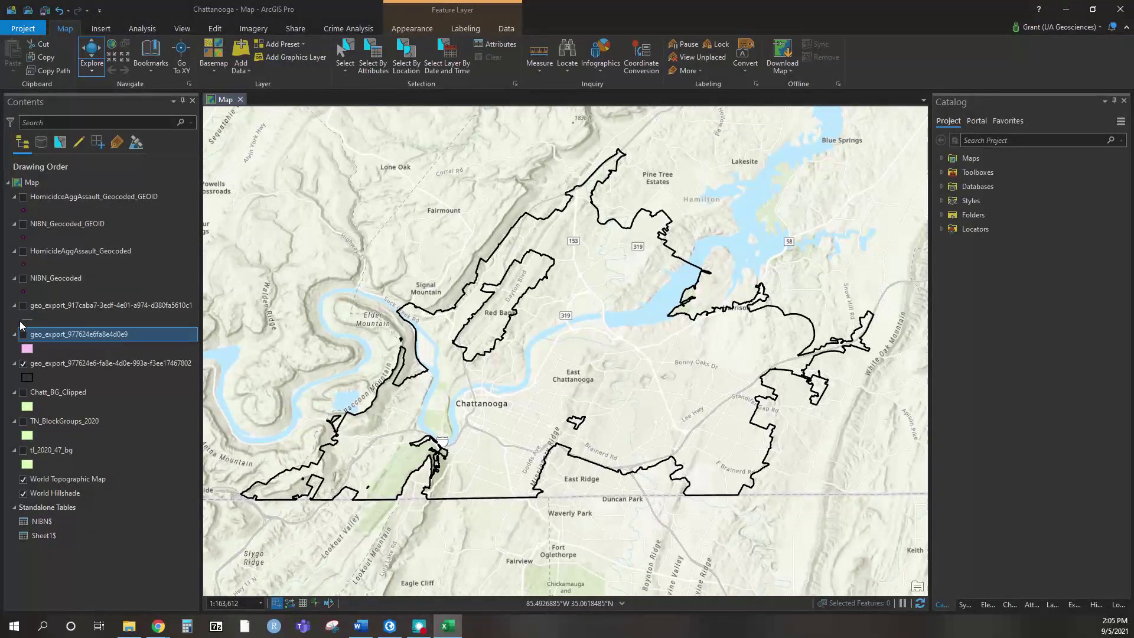
# - Temporarily display the tl_2020_47_bg layer in ArcGIS Pro and compare its block groups with the incident records in the Excel workbook
pyautogui.click(24, 452)
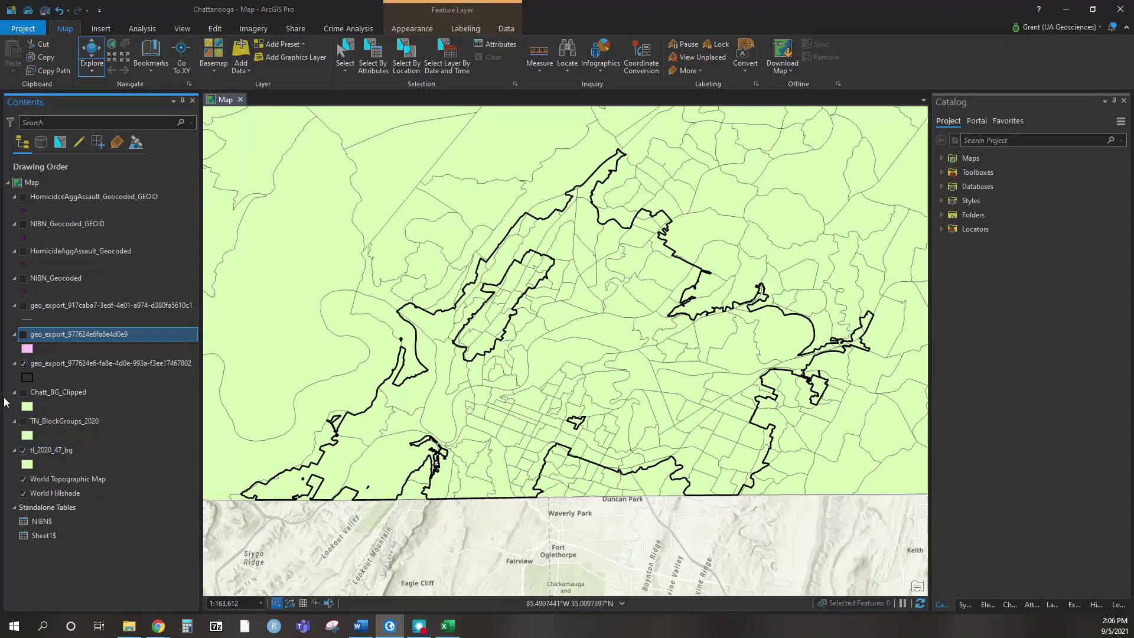
pyautogui.hotkey('alt', 'Tab')
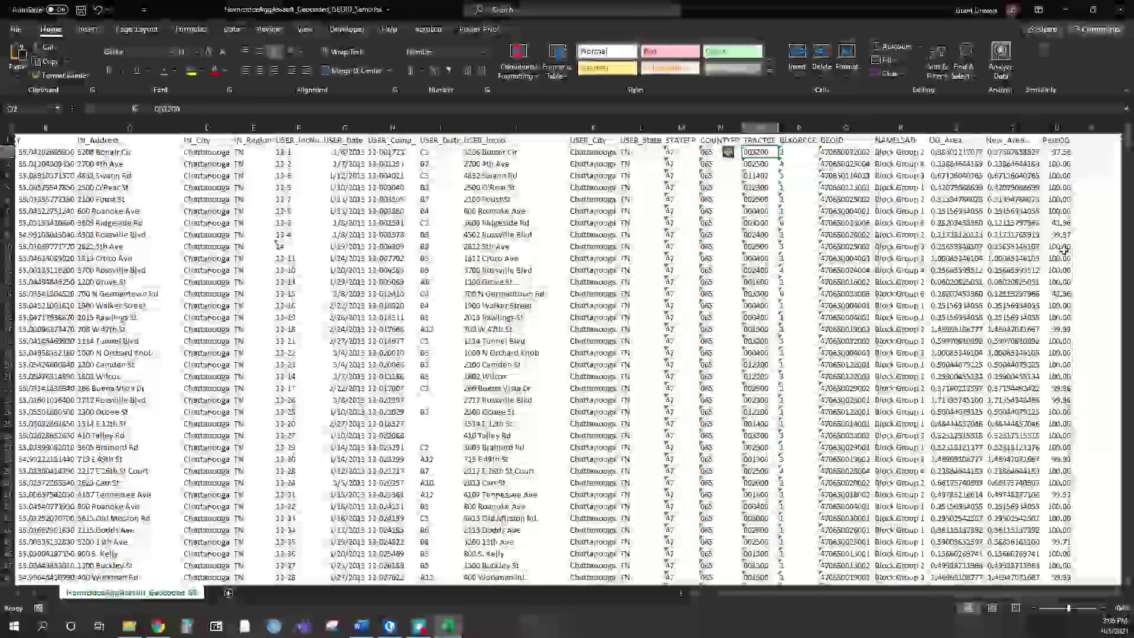
pyautogui.scroll(-10, 1067, 364)
pyautogui.scroll(12, 1067, 364)
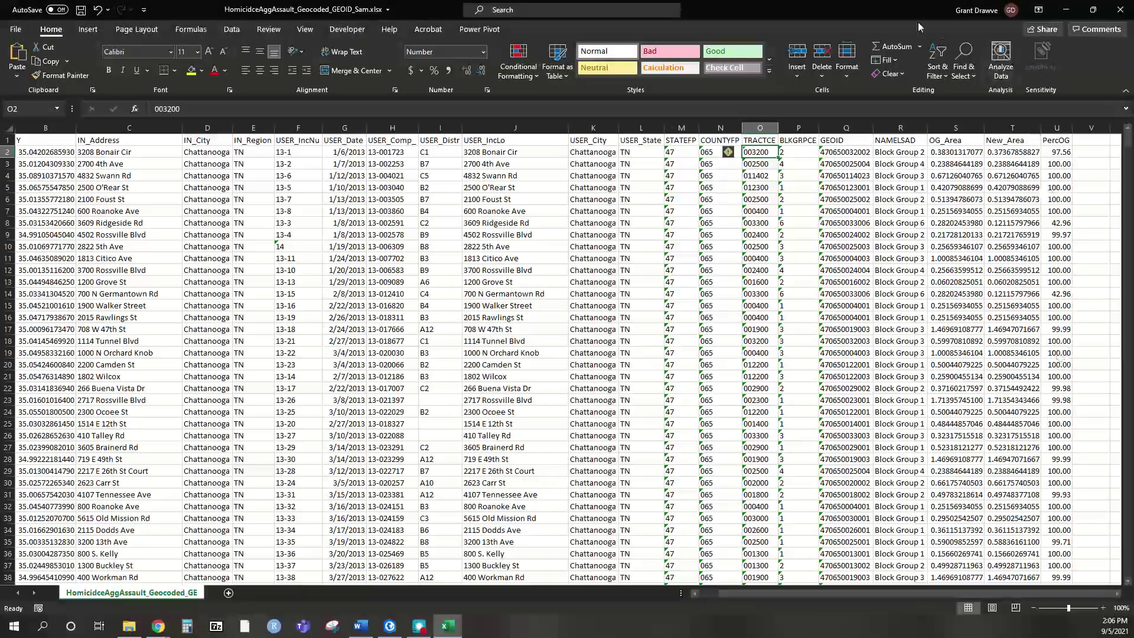
pyautogui.click(1066, 9)
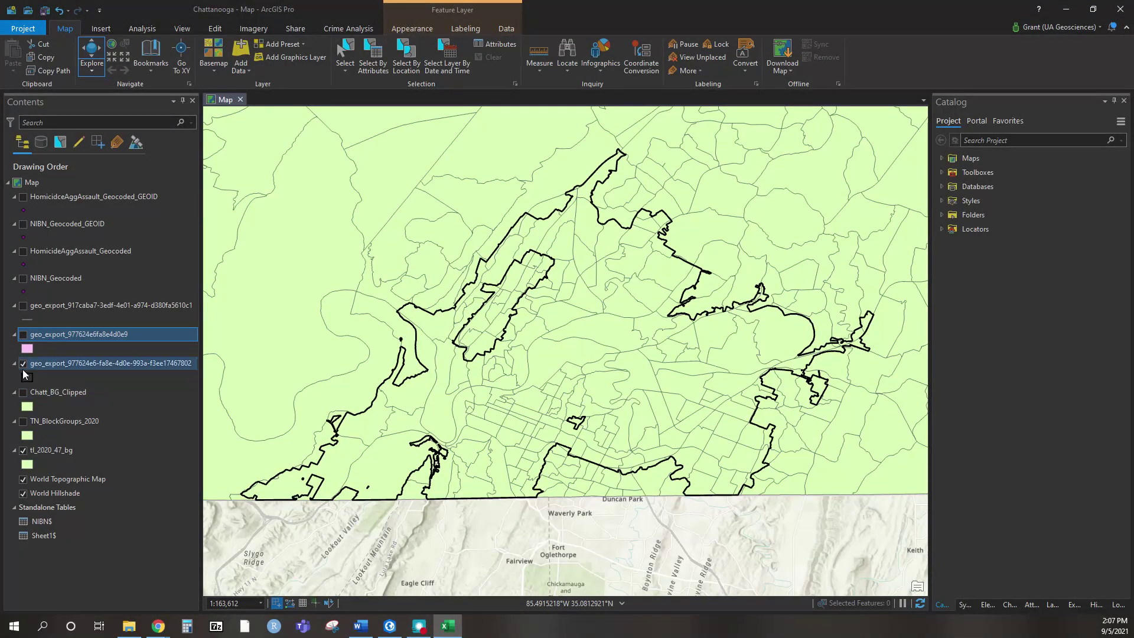
pyautogui.click(24, 450)
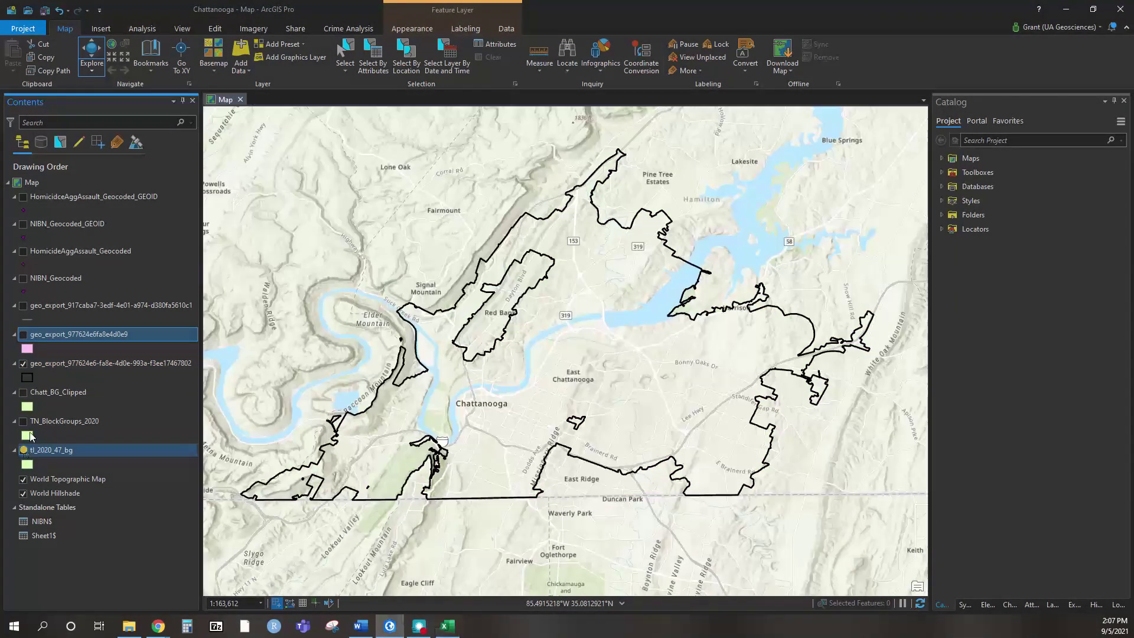
# - Show the HomicidceAggAssault_Geocoded_GEOID and NIBN_Geocoded_GEOID point layers on the map
pyautogui.click(23, 197)
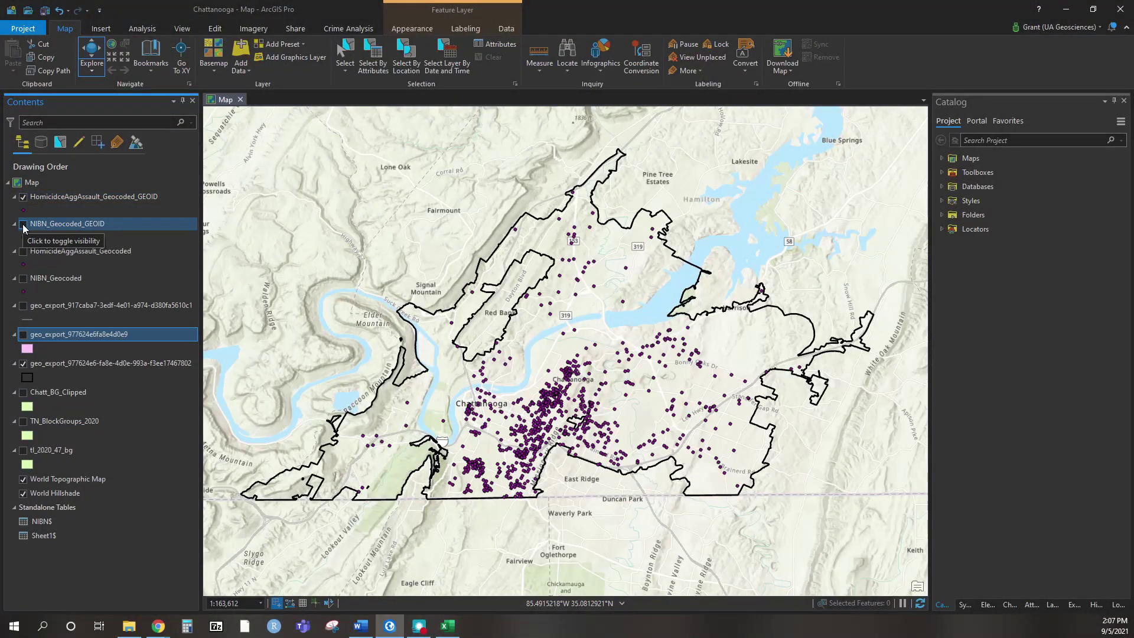
pyautogui.click(24, 227)
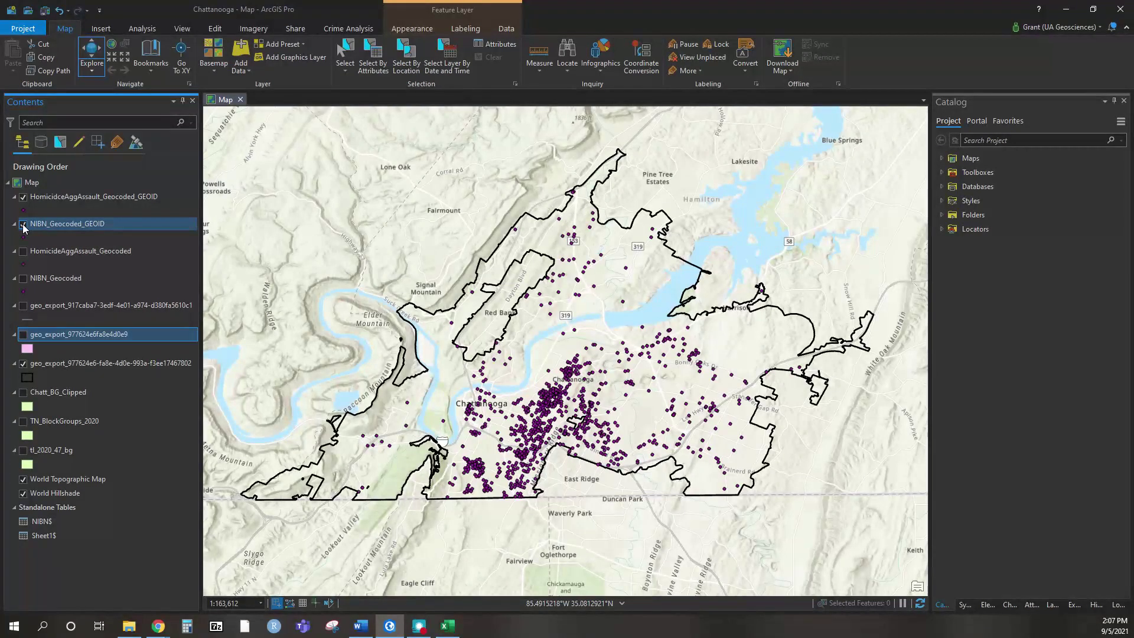
pyautogui.click(23, 252)
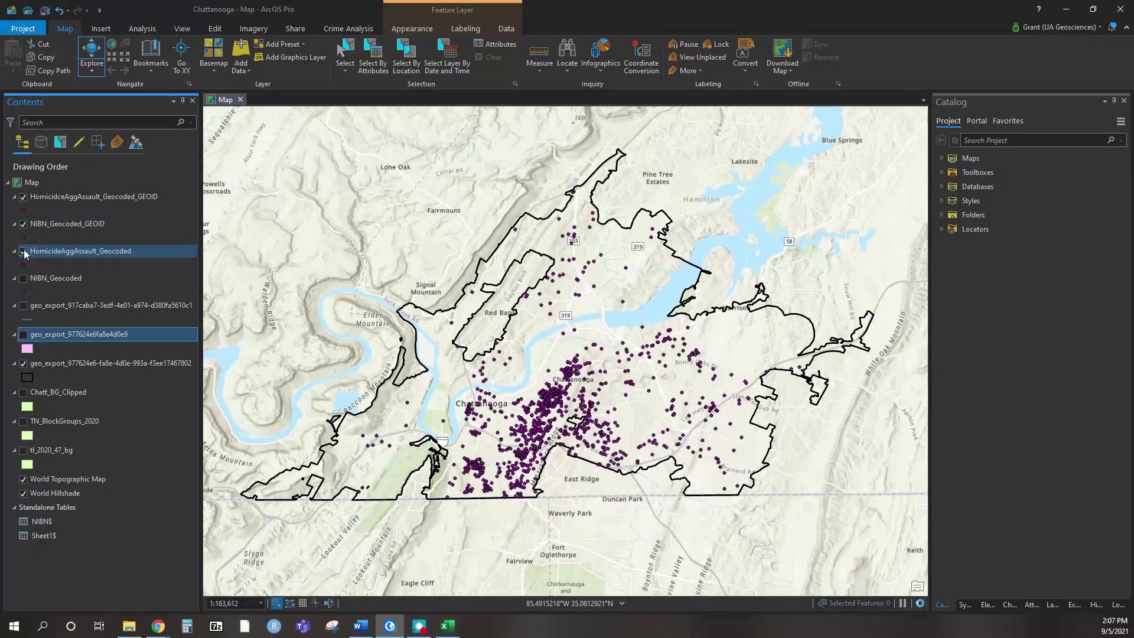
pyautogui.click(24, 252)
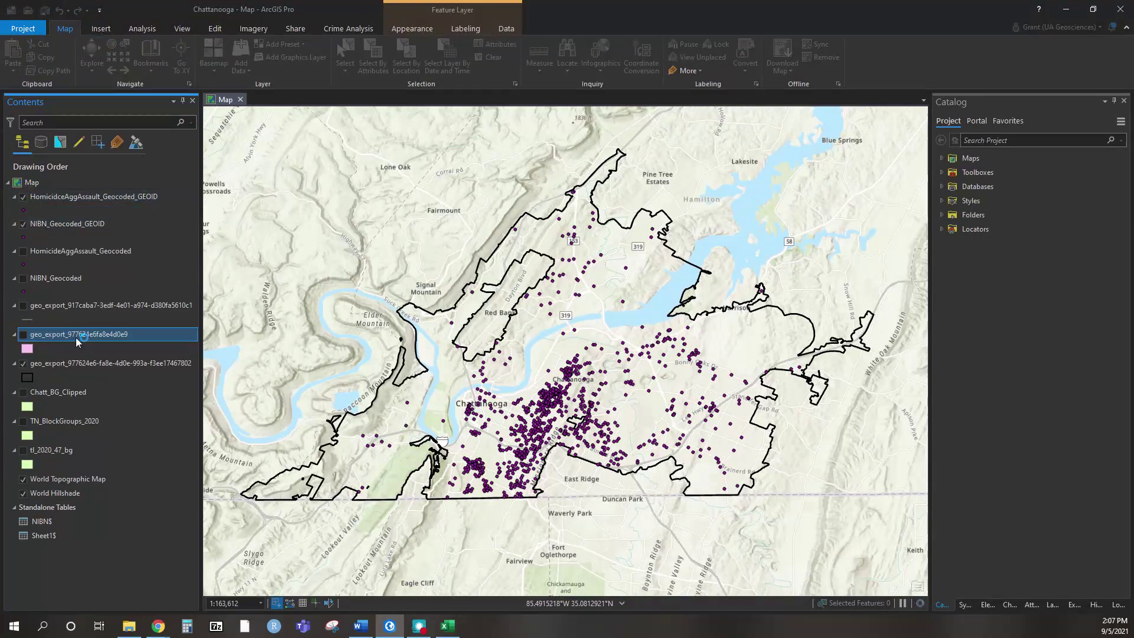
# - Open the Chatt_BG_Clipped attribute table and examine how COUNTYFP, TRACTCE and BLKGRPCE relate to the GEOID field
pyautogui.rightClick(62, 391)
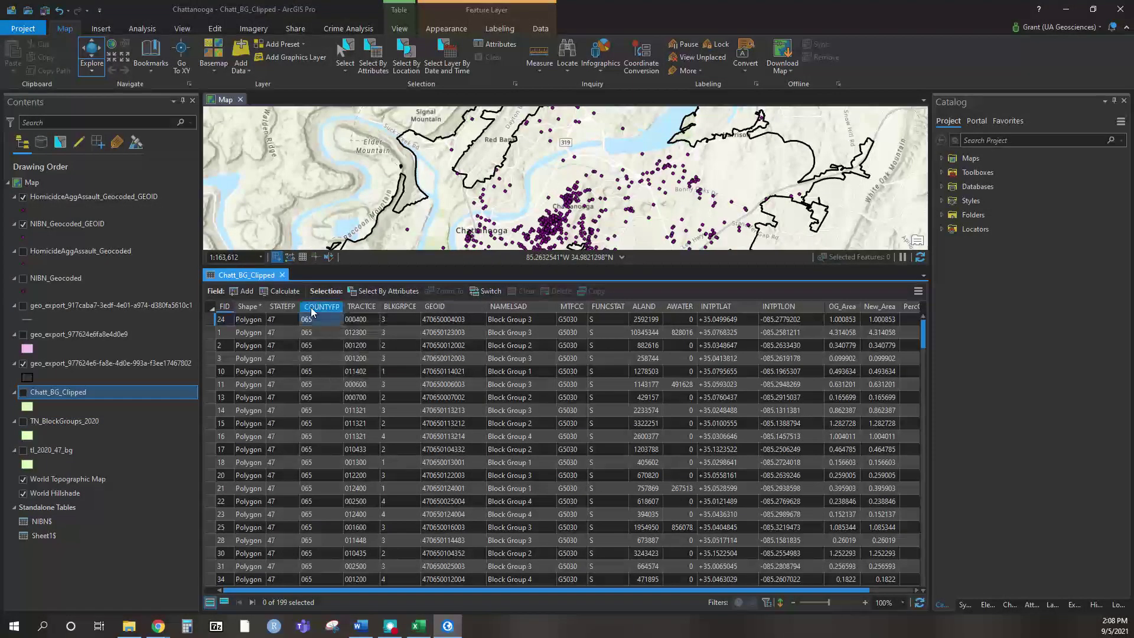
pyautogui.click(356, 307)
pyautogui.press('Right')
pyautogui.press('Right')
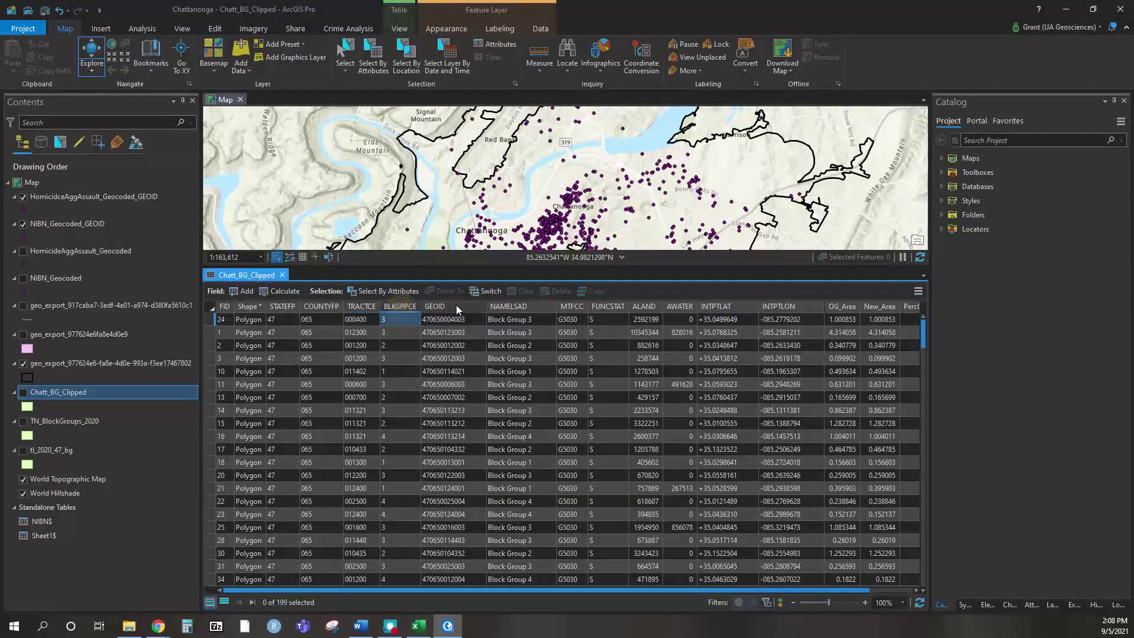
pyautogui.click(317, 308)
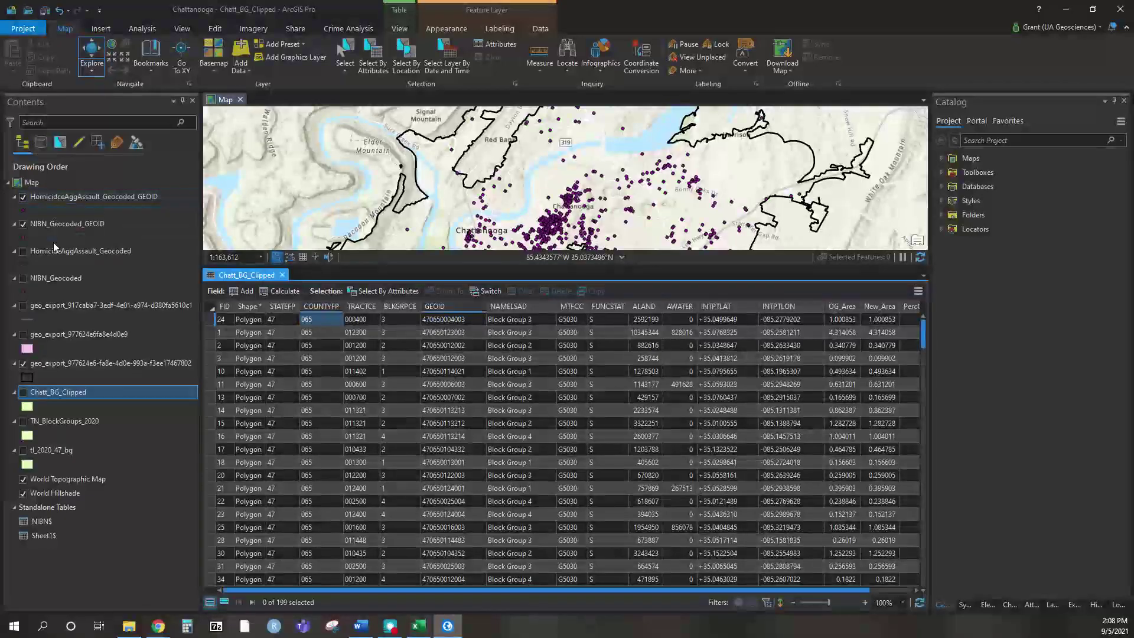
pyautogui.click(58, 225)
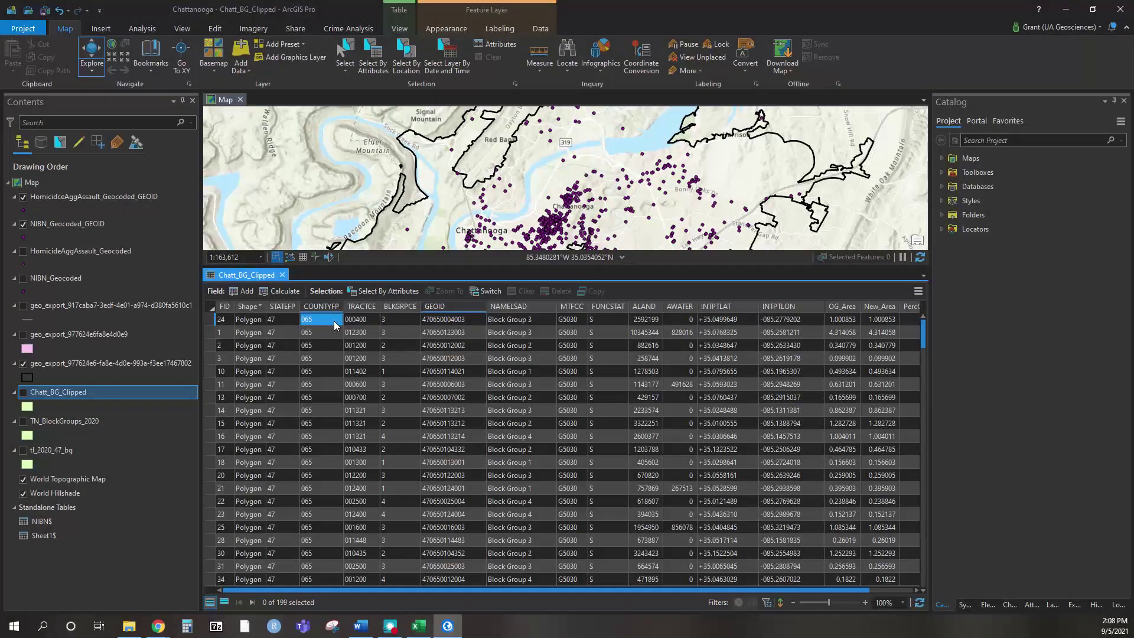
pyautogui.click(395, 324)
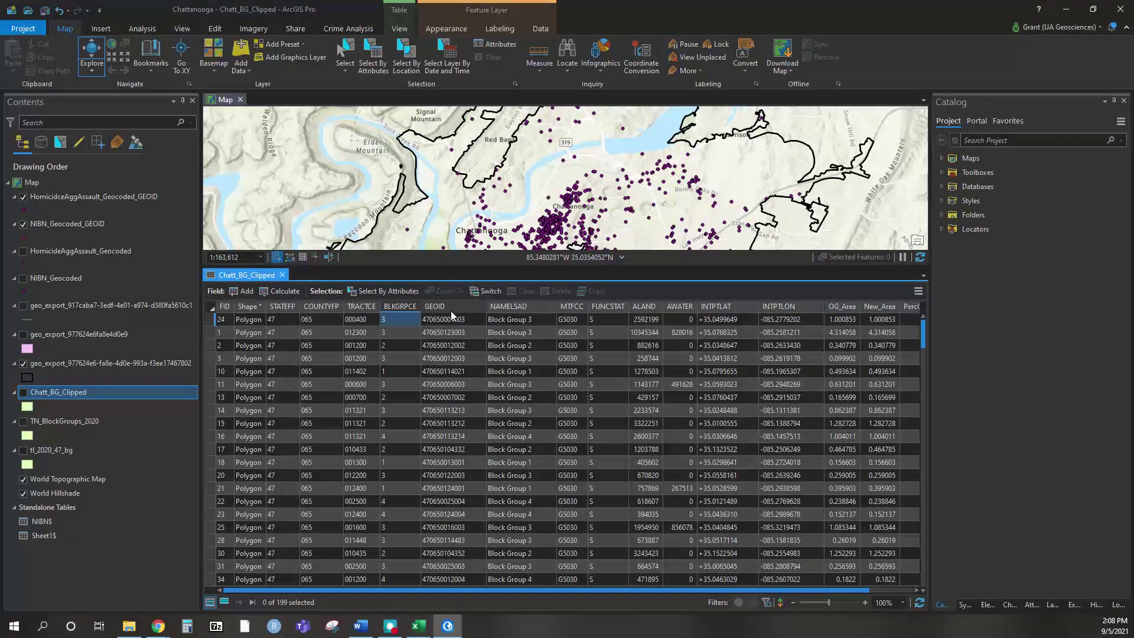
pyautogui.click(451, 319)
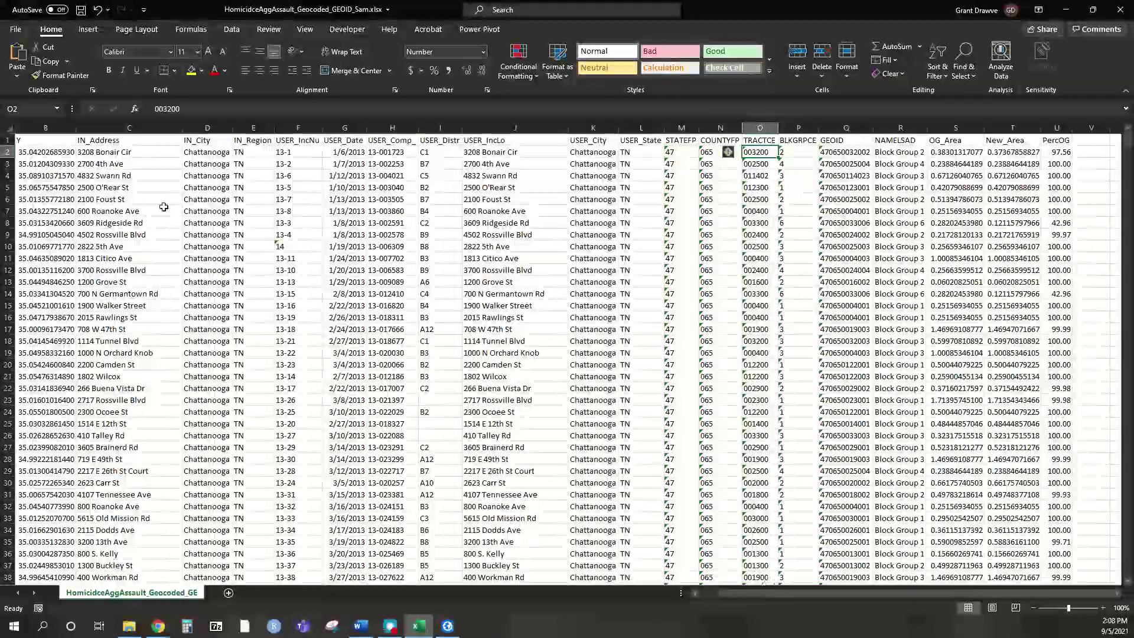
# - Switch to the Excel workbook and examine the last incident rows and the GEOID values of the first records
pyautogui.moveTo(1128, 141); pyautogui.dragTo(1129, 145)
pyautogui.moveTo(1130, 527); pyautogui.dragTo(1129, 569)
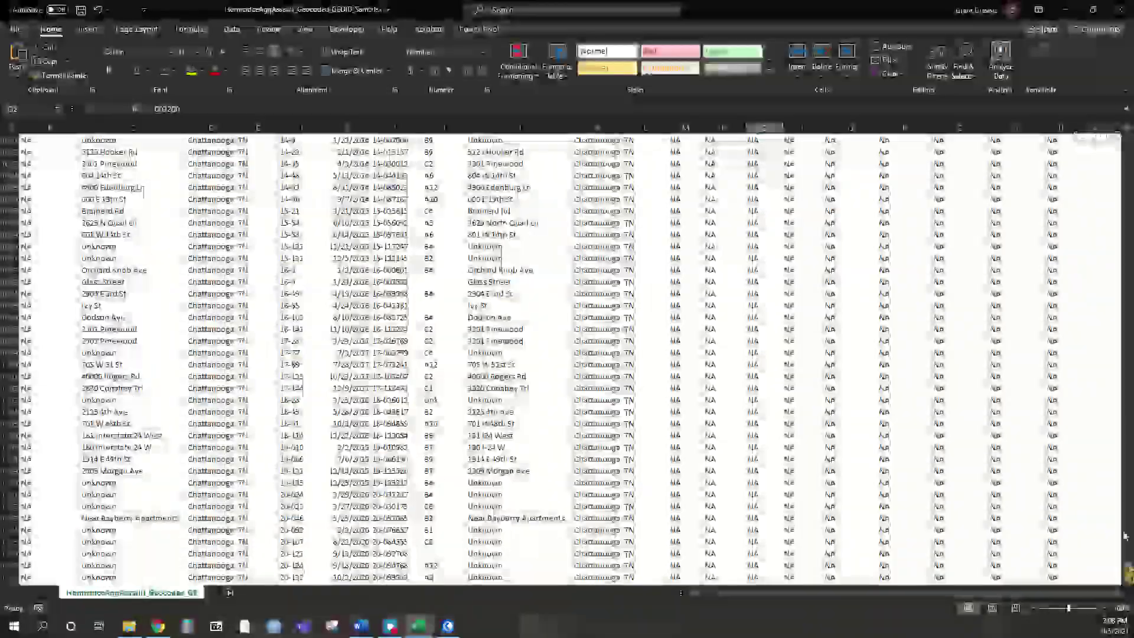
pyautogui.scroll(-3, 1124, 503)
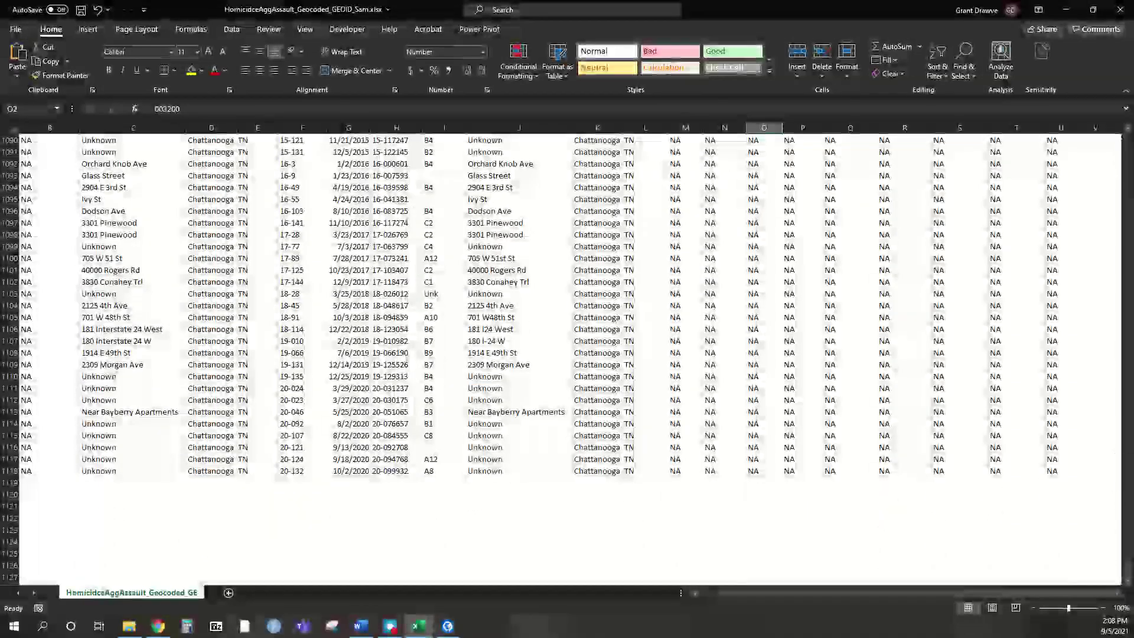
pyautogui.moveTo(1130, 570); pyautogui.dragTo(721, 210)
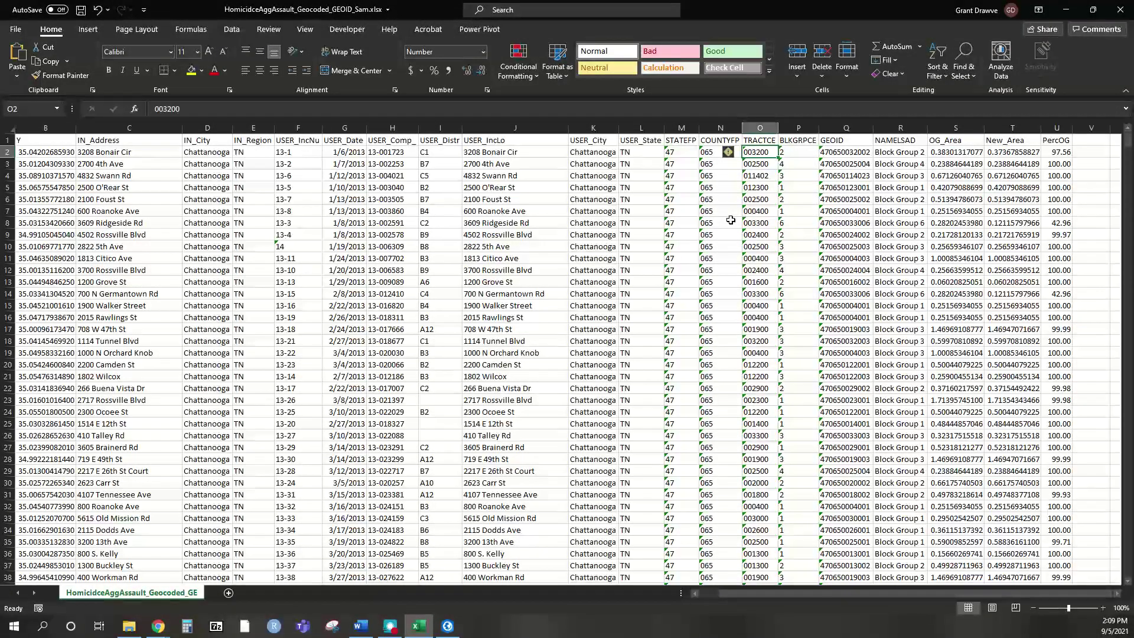
pyautogui.click(841, 153)
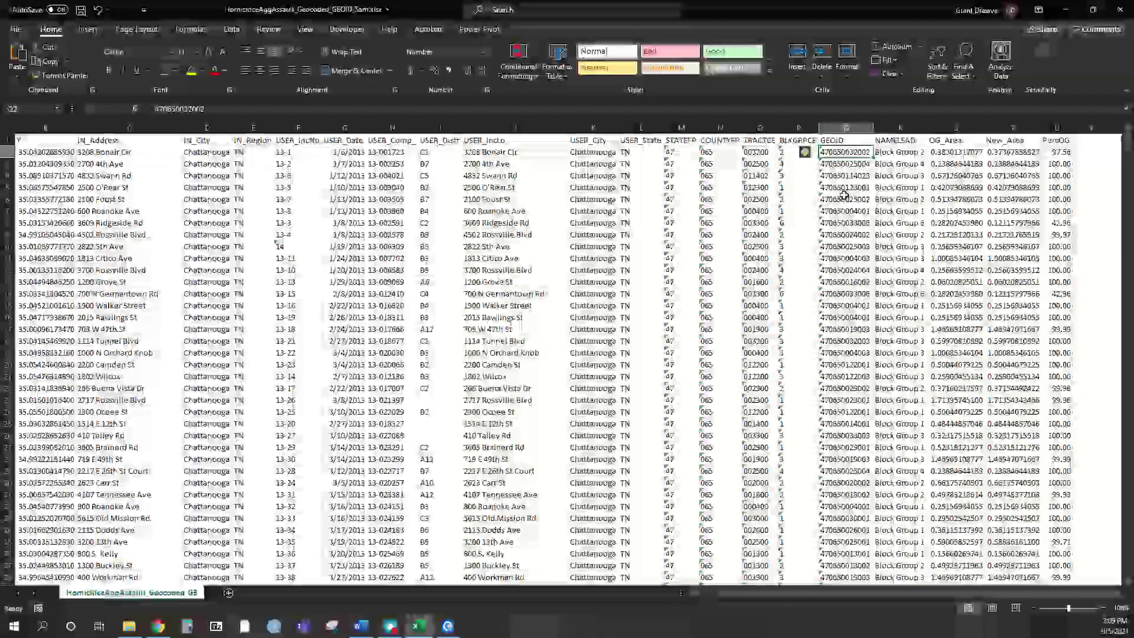
pyautogui.click(846, 165)
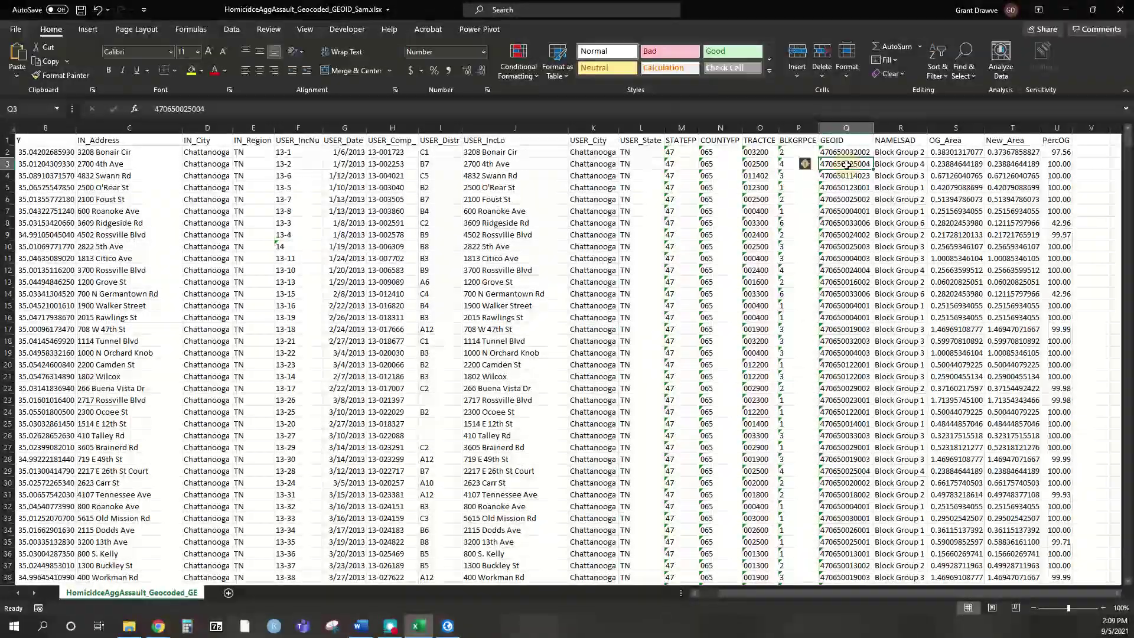
pyautogui.click(844, 153)
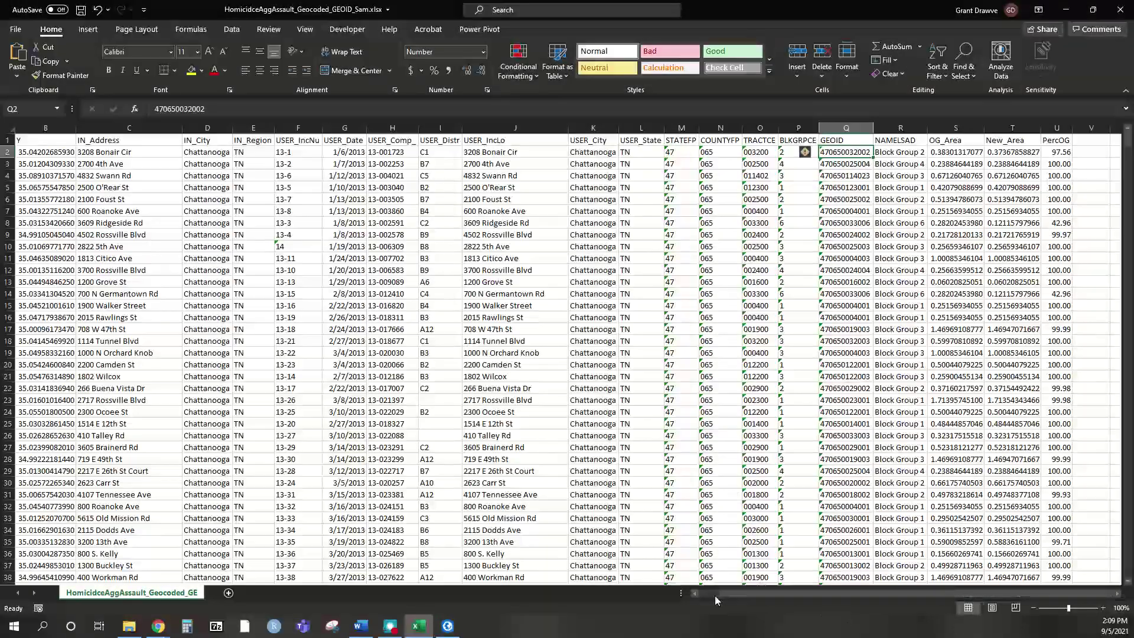
# - Create a PivotTable on a new worksheet from the complete incident table, including its header row
pyautogui.hscroll(-1, 141, 211)
pyautogui.moveTo(41, 140); pyautogui.dragTo(1044, 141)
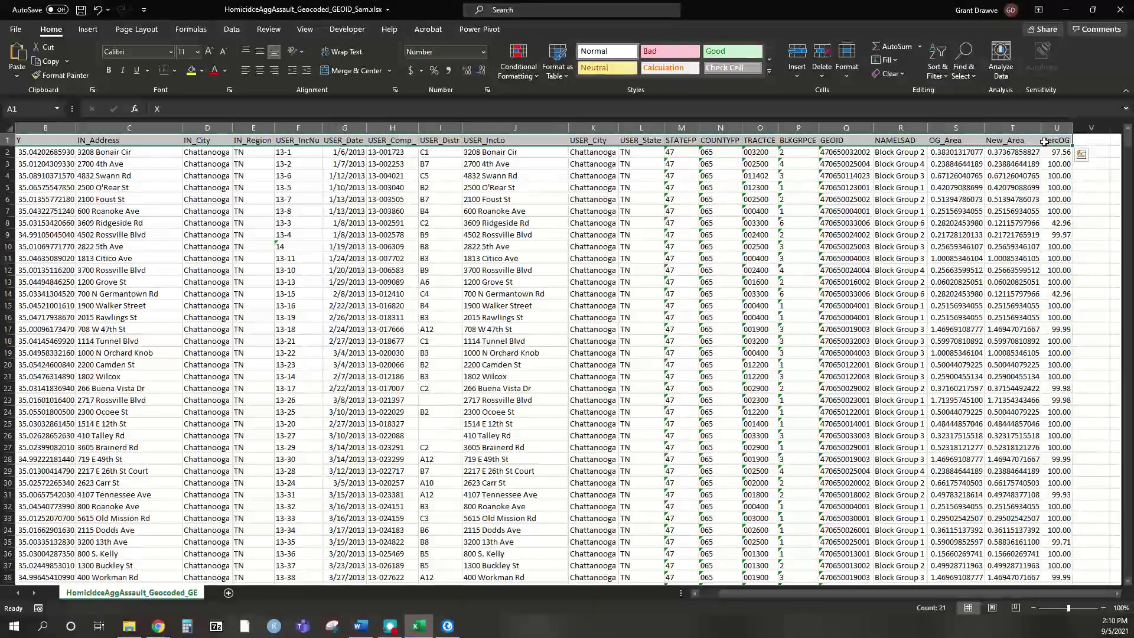
pyautogui.hotkey('ctrl', 'shift', 'Down')
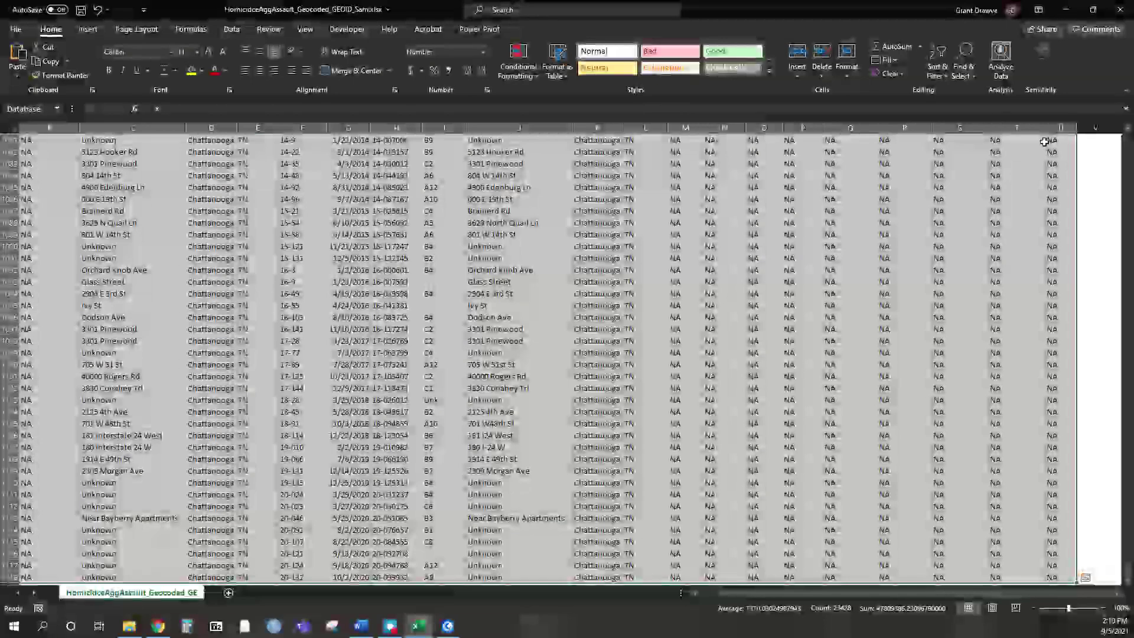
pyautogui.click(86, 30)
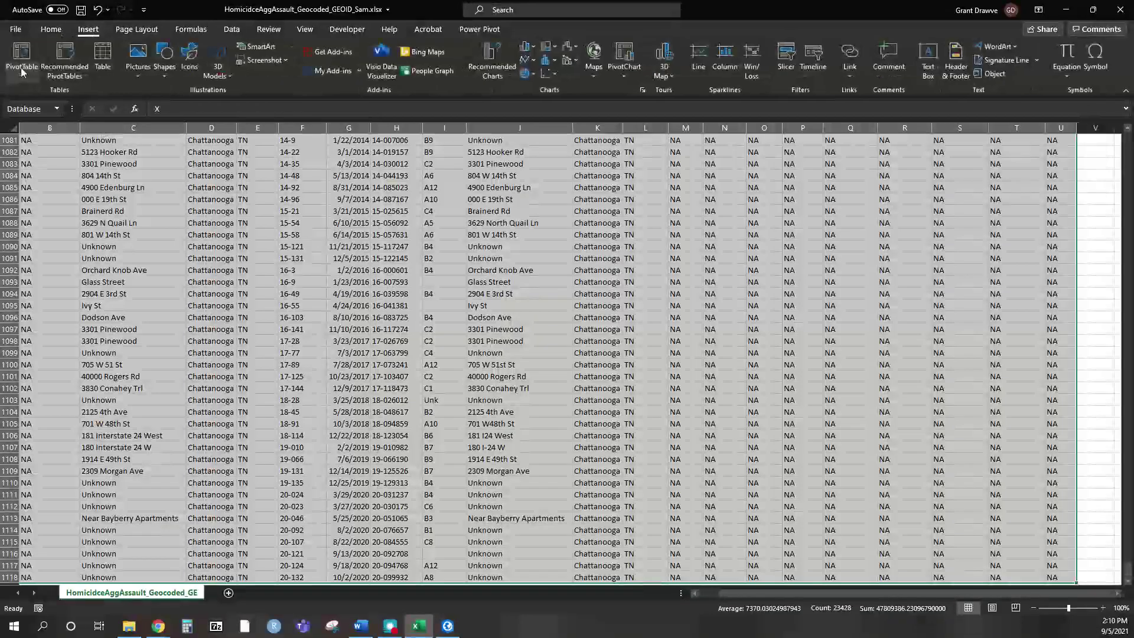
pyautogui.click(24, 56)
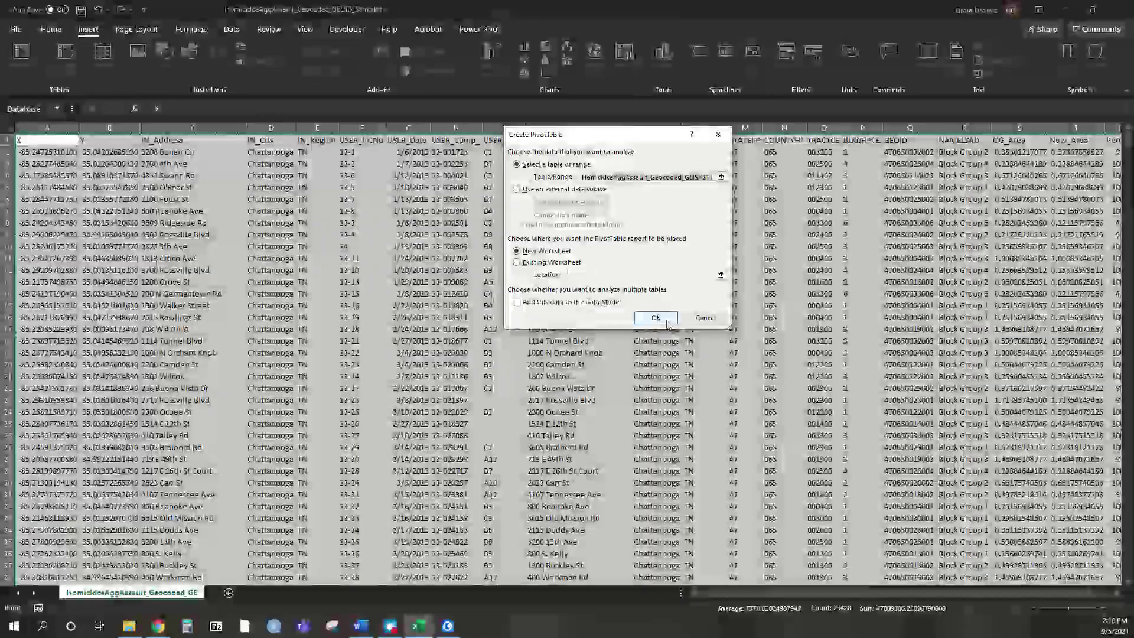
pyautogui.click(667, 323)
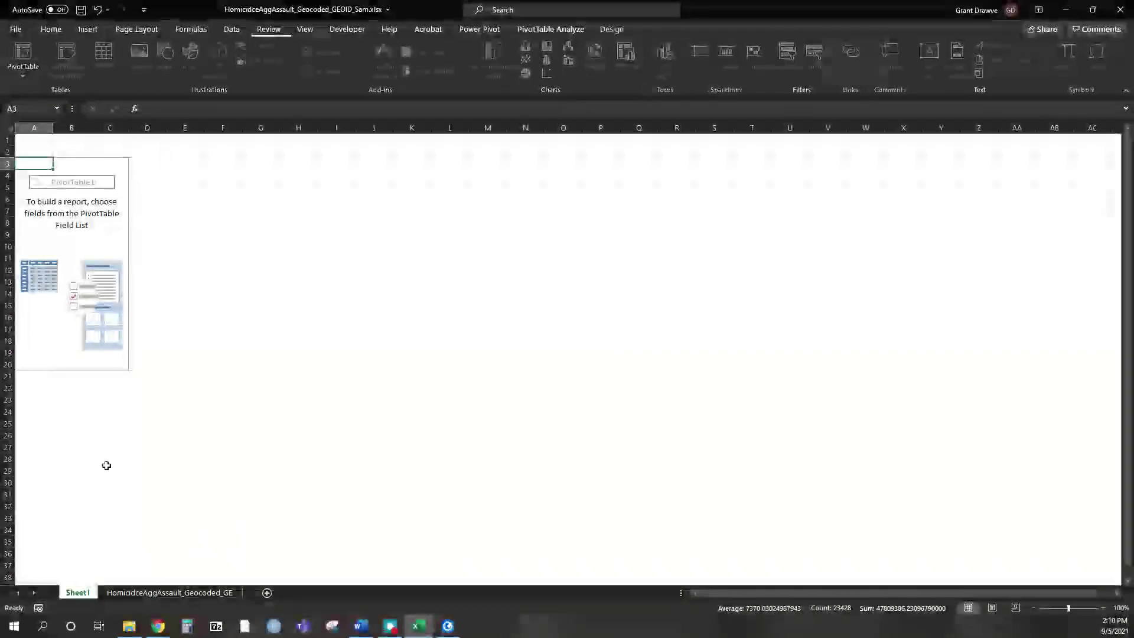
# - Add the GEOID field to the PivotTable rows and look through the listed block groups down to the last row
pyautogui.scroll(-1, 1060, 287)
pyautogui.scroll(-1, 1060, 287)
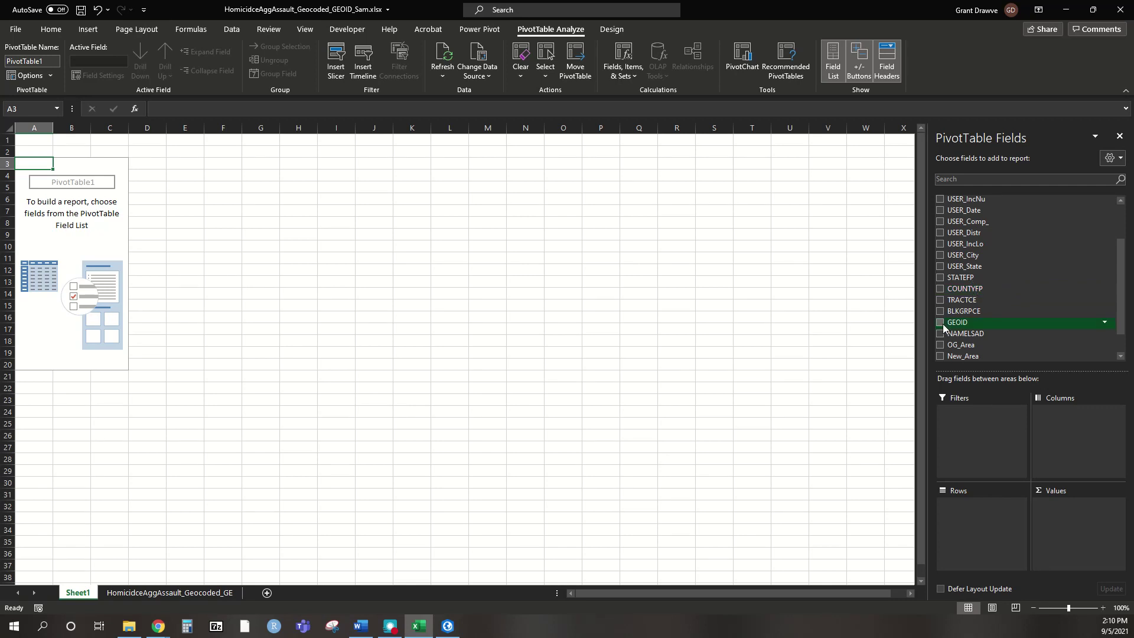
pyautogui.moveTo(963, 323); pyautogui.dragTo(978, 508)
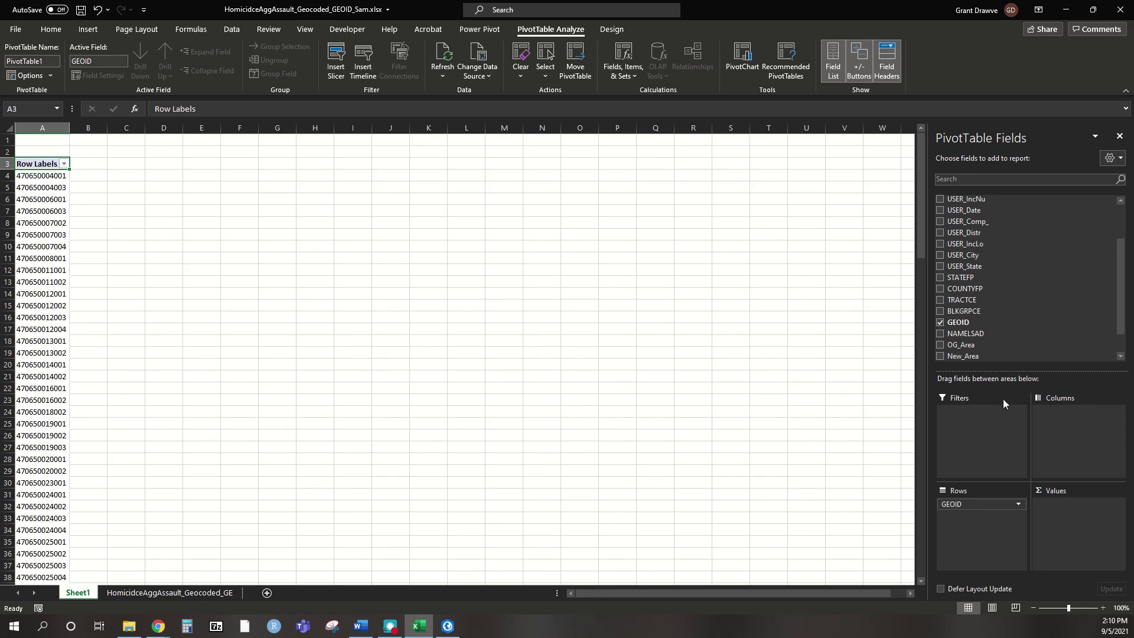
pyautogui.scroll(2, 1011, 254)
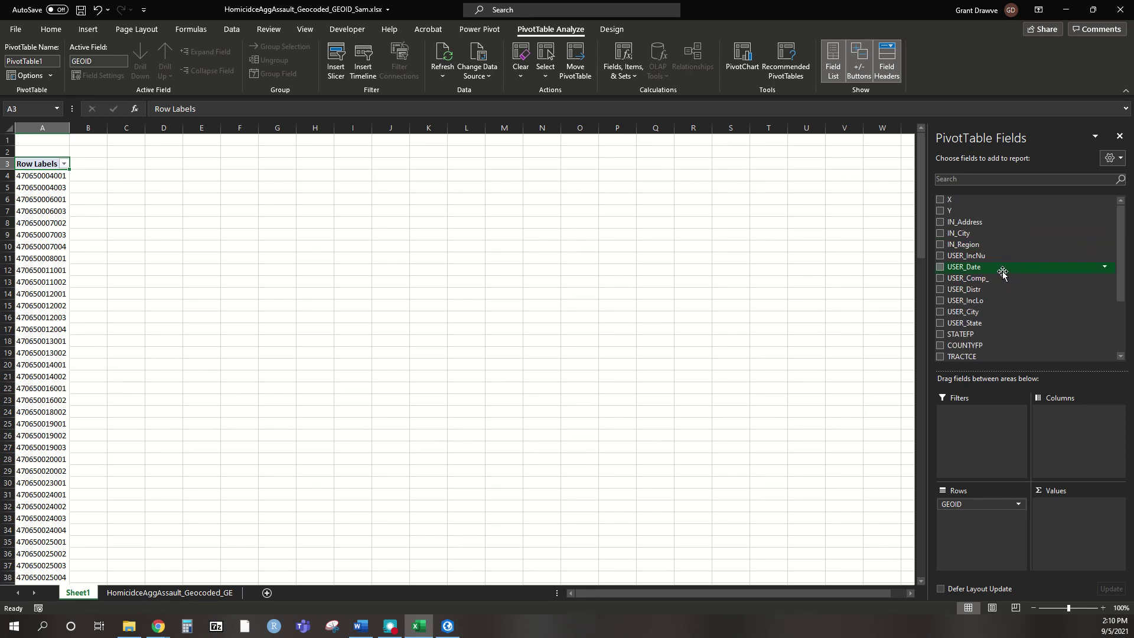
pyautogui.scroll(-19, 615, 323)
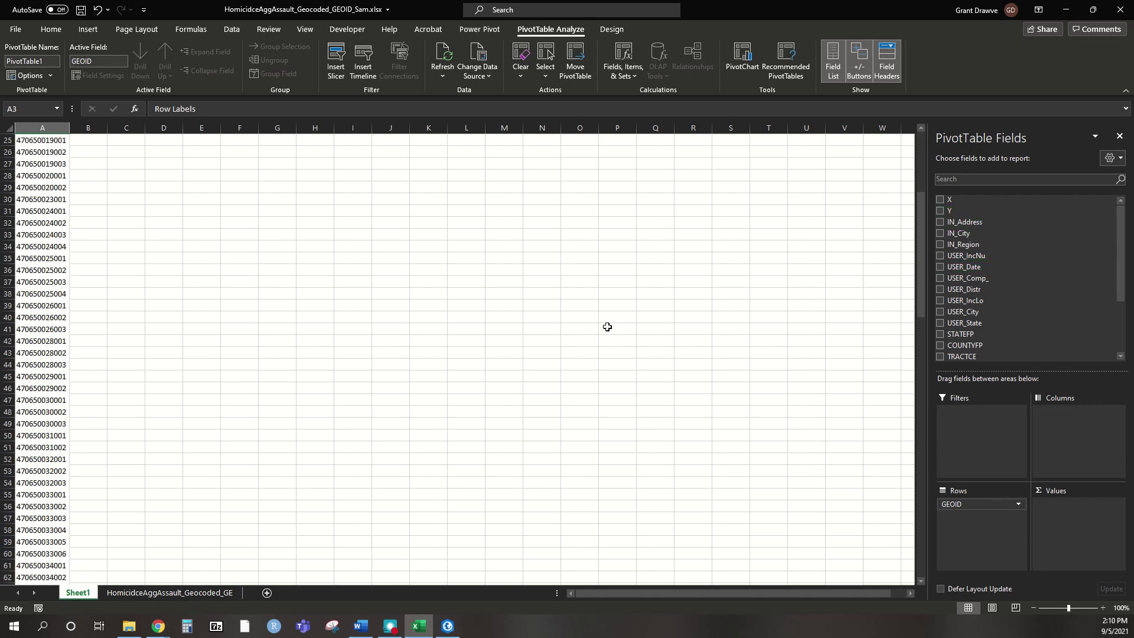
pyautogui.scroll(-20, 619, 323)
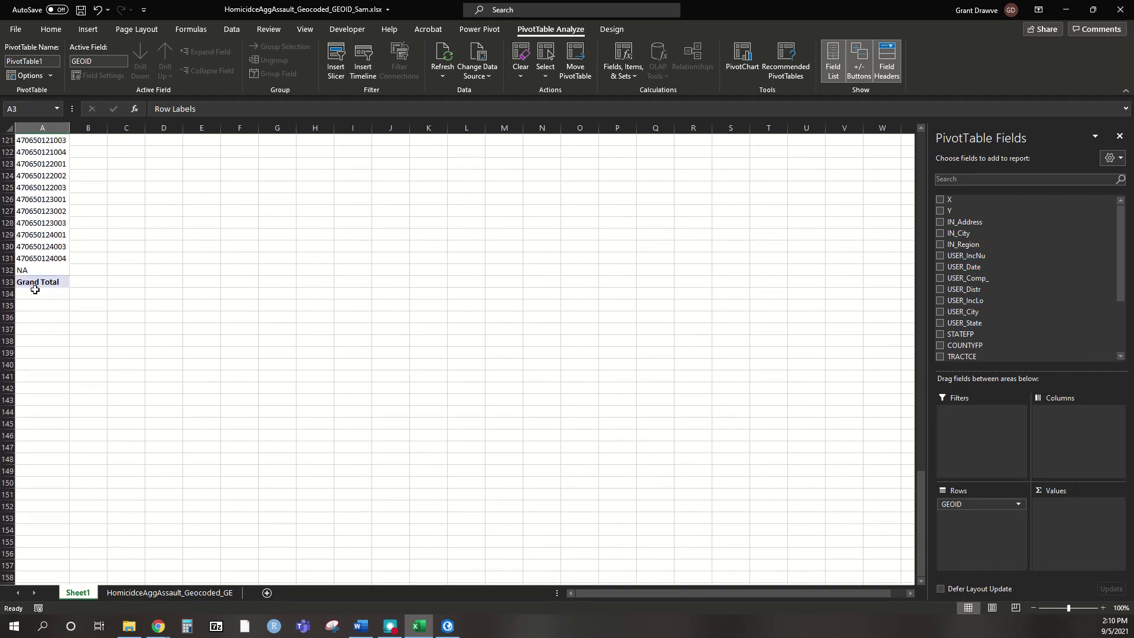
pyautogui.scroll(20, 613, 388)
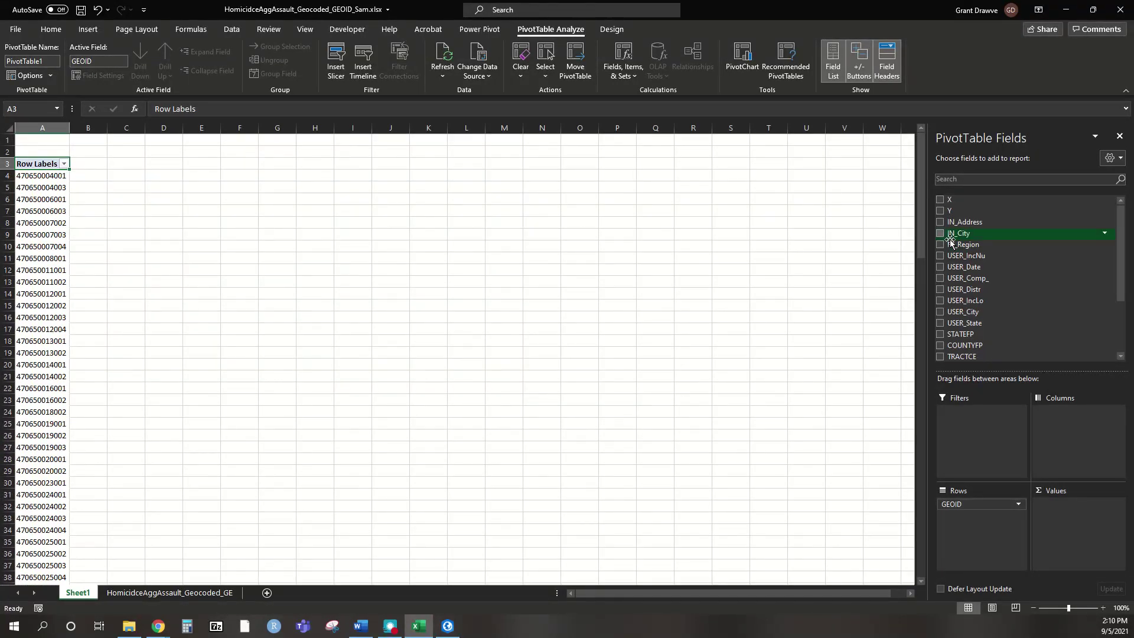
# - Add the X field to the PivotTable values, review its calculation types and keep it summarised by Count
pyautogui.moveTo(943, 203); pyautogui.dragTo(1066, 502)
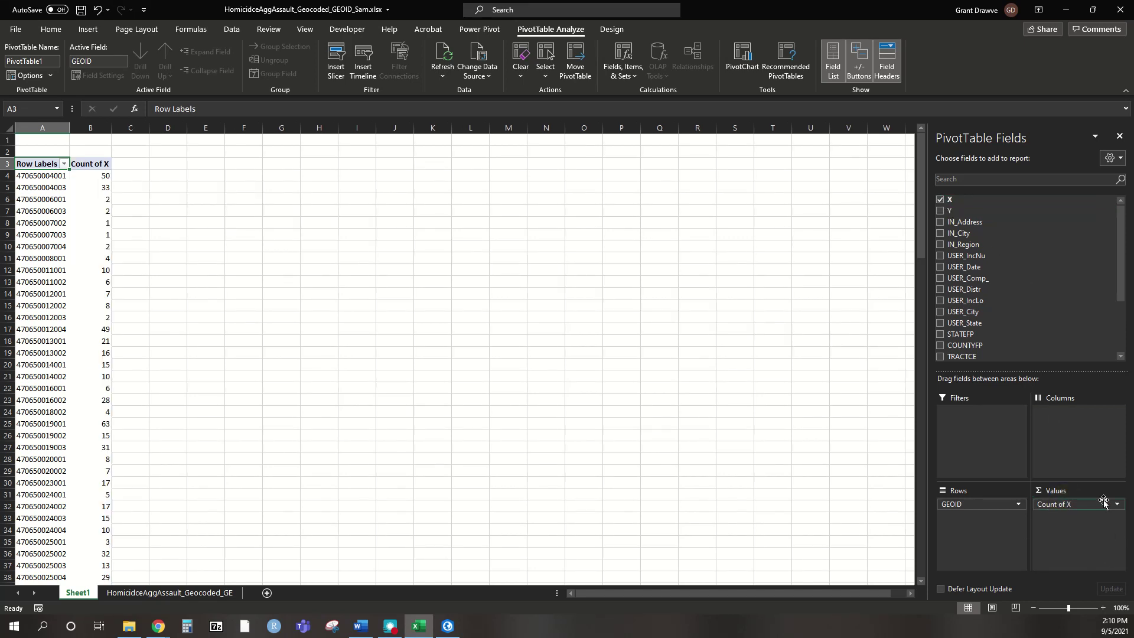
pyautogui.click(1065, 506)
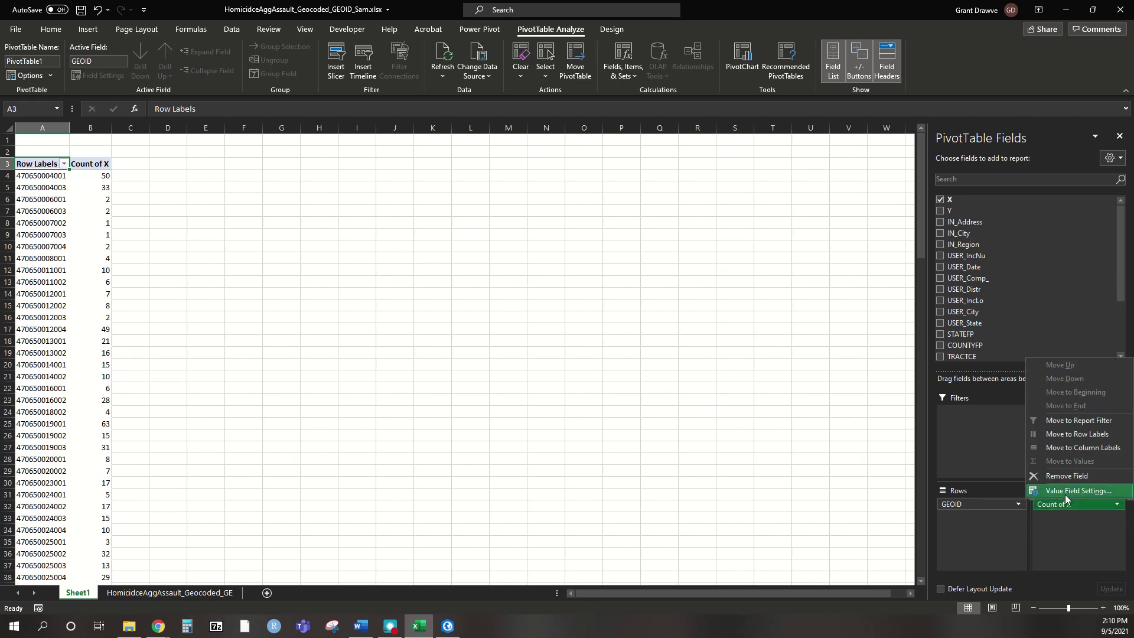
pyautogui.click(1066, 498)
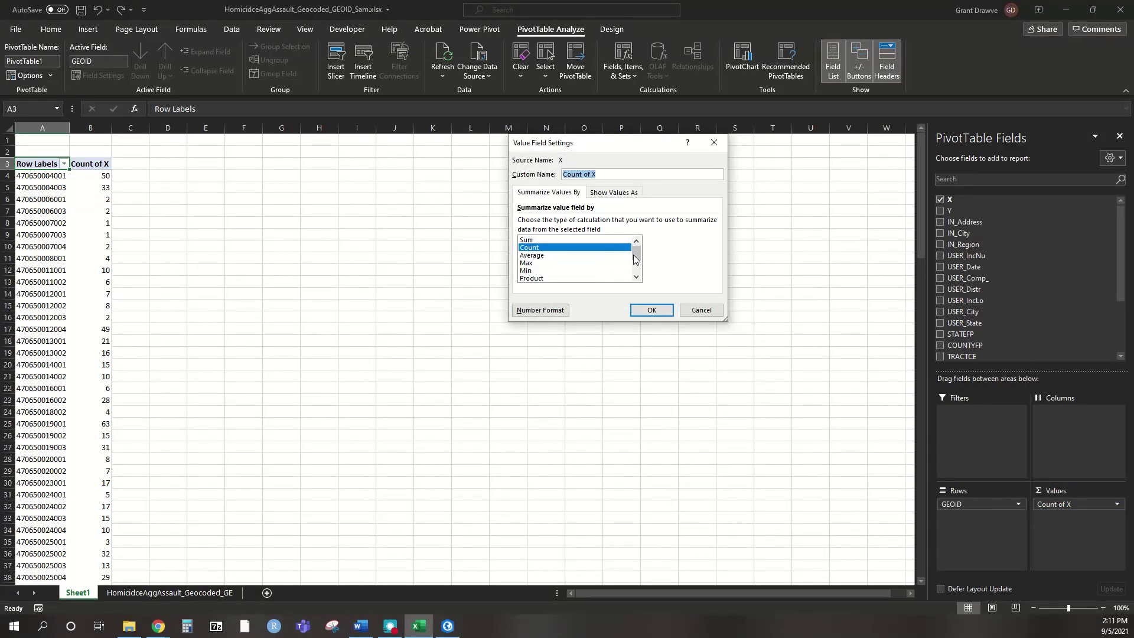
pyautogui.scroll(-2, 630, 264)
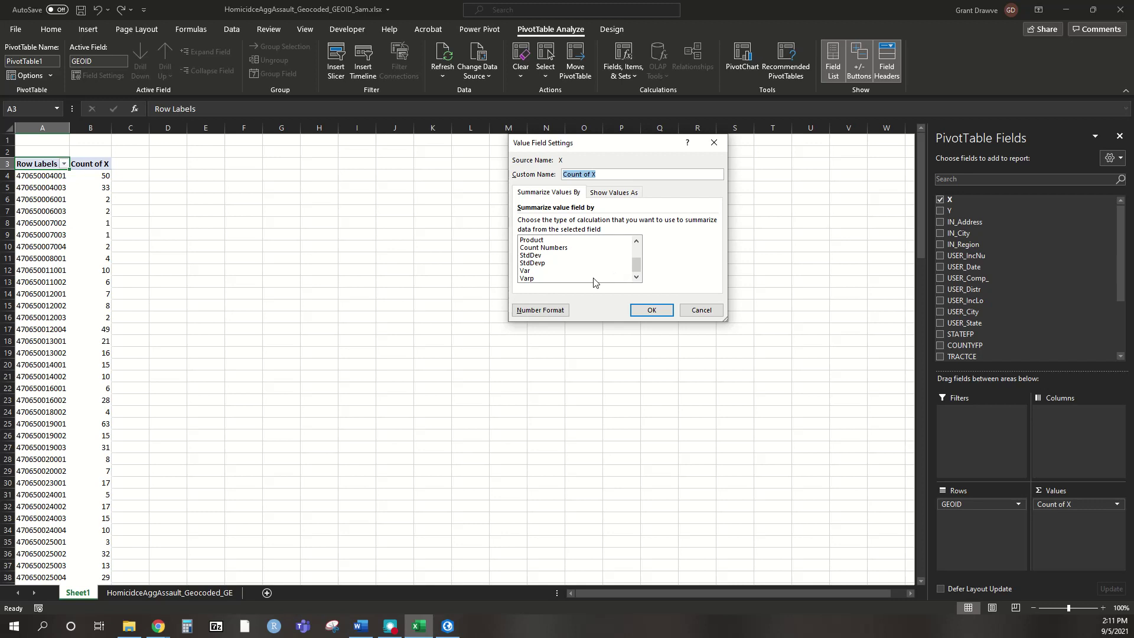
pyautogui.scroll(2, 588, 279)
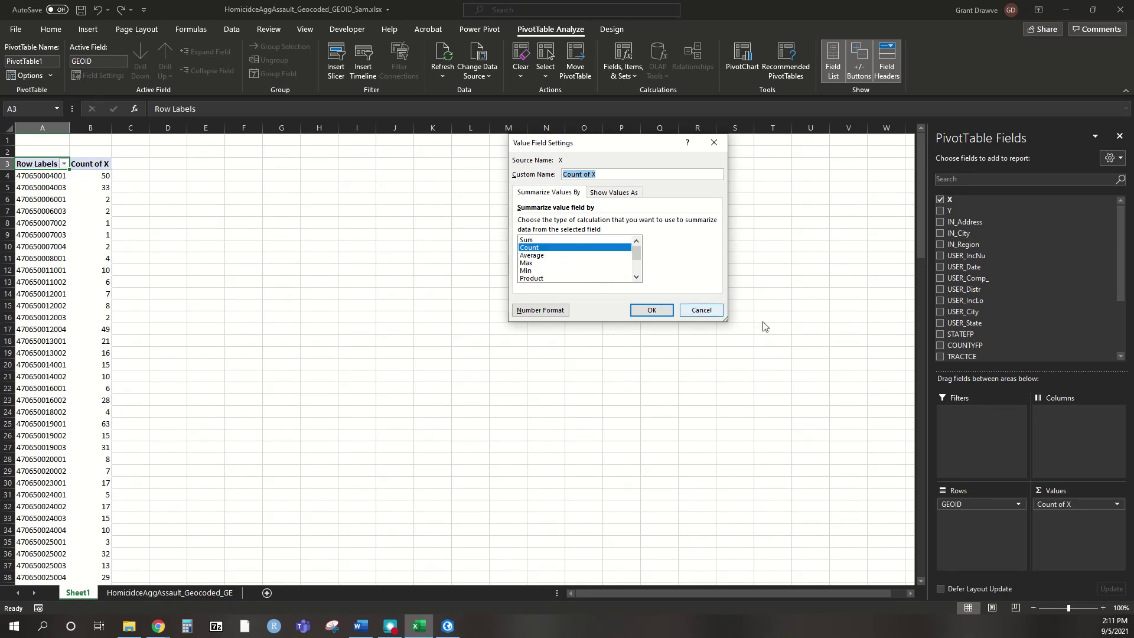
pyautogui.click(654, 314)
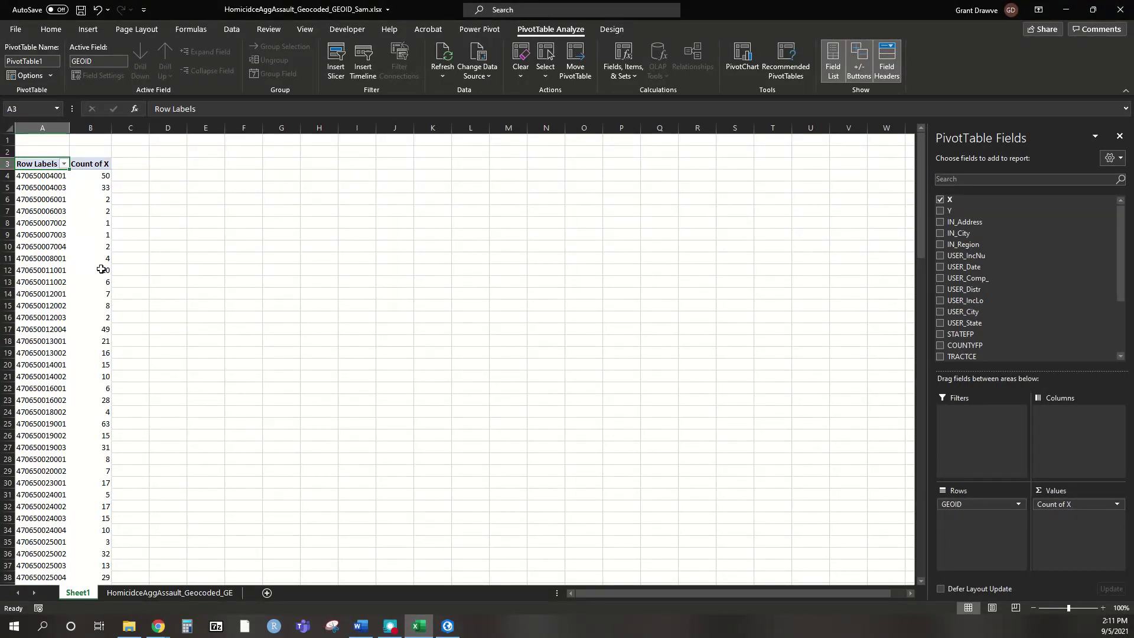
# - Copy the PivotTable's headers and block group counts, excluding NA and Grand Total, into a new worksheet and autofit the columns
pyautogui.scroll(-6, 99, 272)
pyautogui.scroll(-5, 98, 275)
pyautogui.scroll(11, 106, 269)
pyautogui.moveTo(36, 165); pyautogui.dragTo(103, 544)
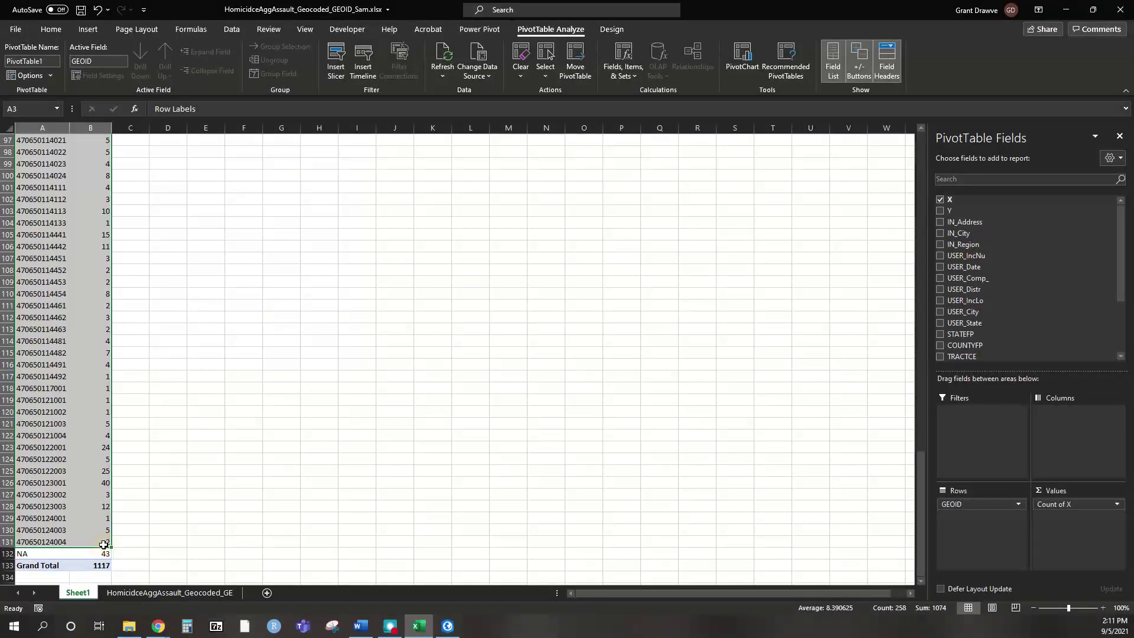
pyautogui.hotkey('ctrl', 'c')
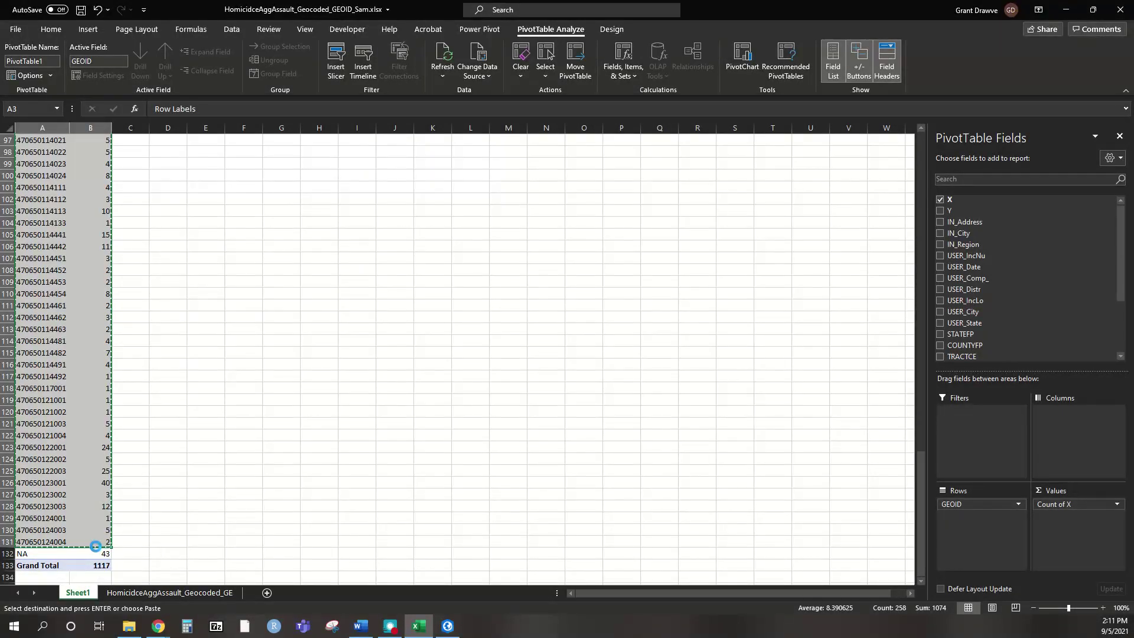
pyautogui.click(267, 592)
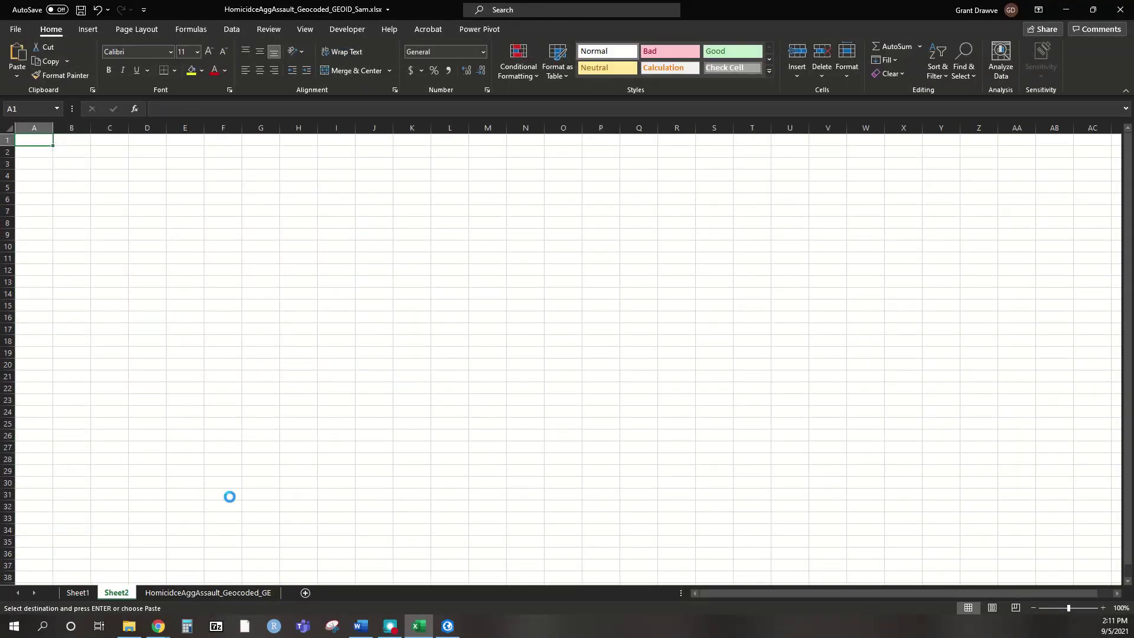
pyautogui.hotkey('ctrl', 'v')
pyautogui.click(8, 127)
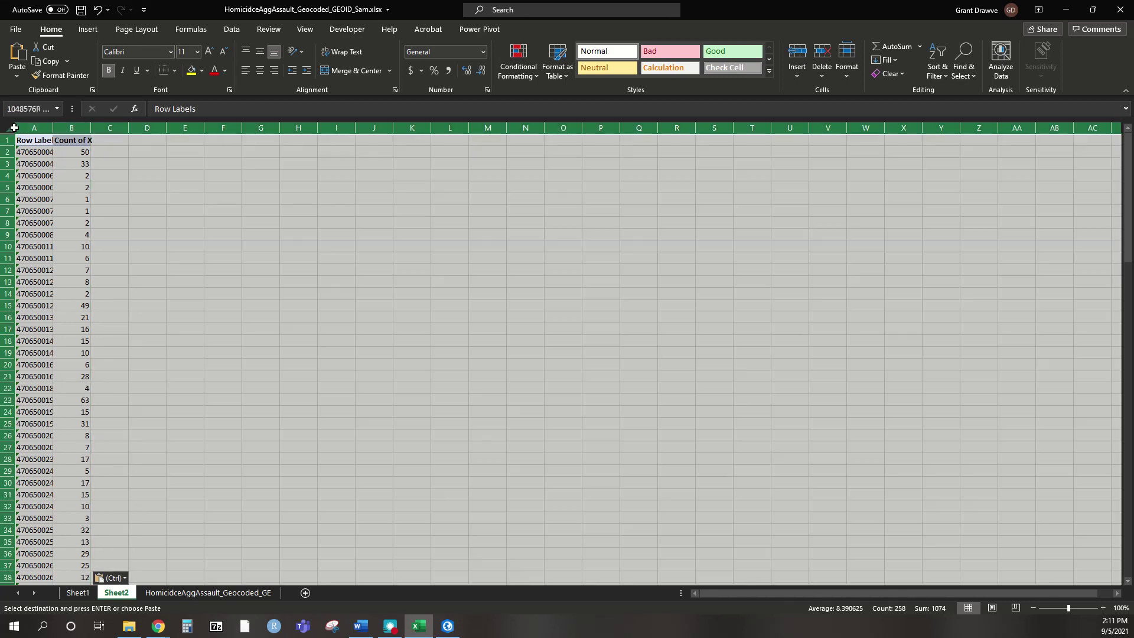
pyautogui.doubleClick(53, 127)
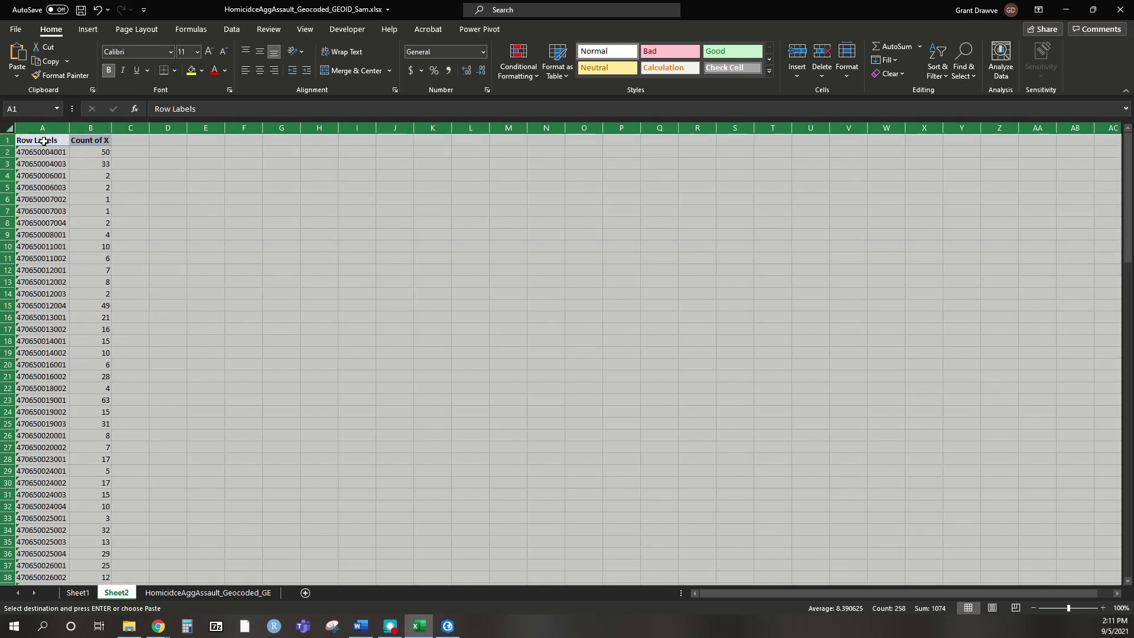
# - Rename the headers in A1 and B1 to GEOID and Count_Incidents, and autofit column B
pyautogui.click(44, 141)
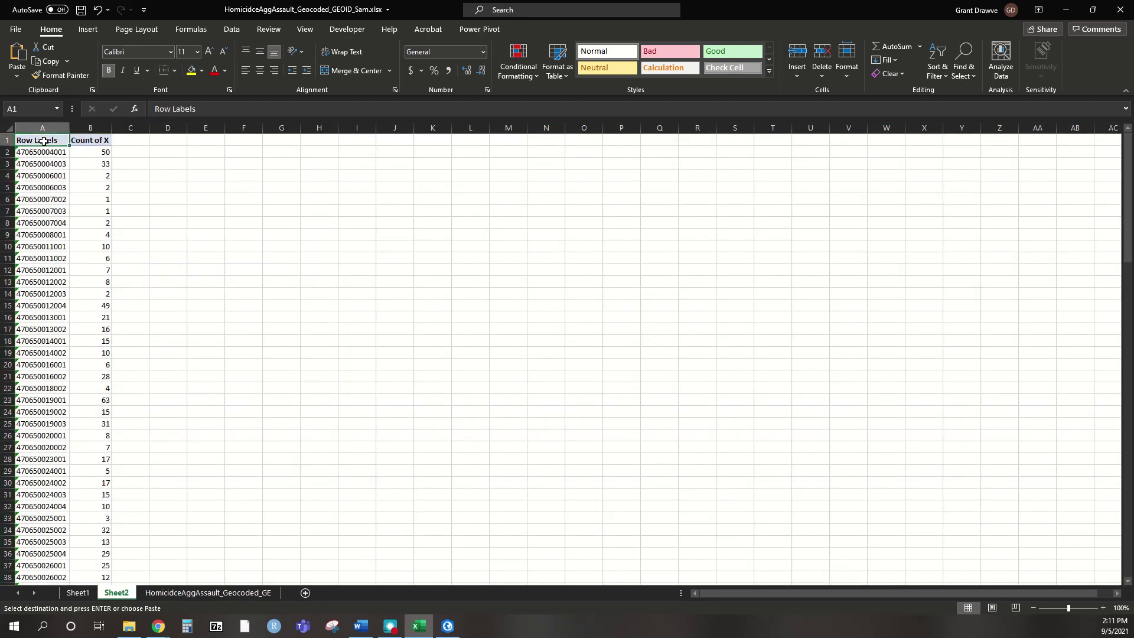
pyautogui.write('GEOID')
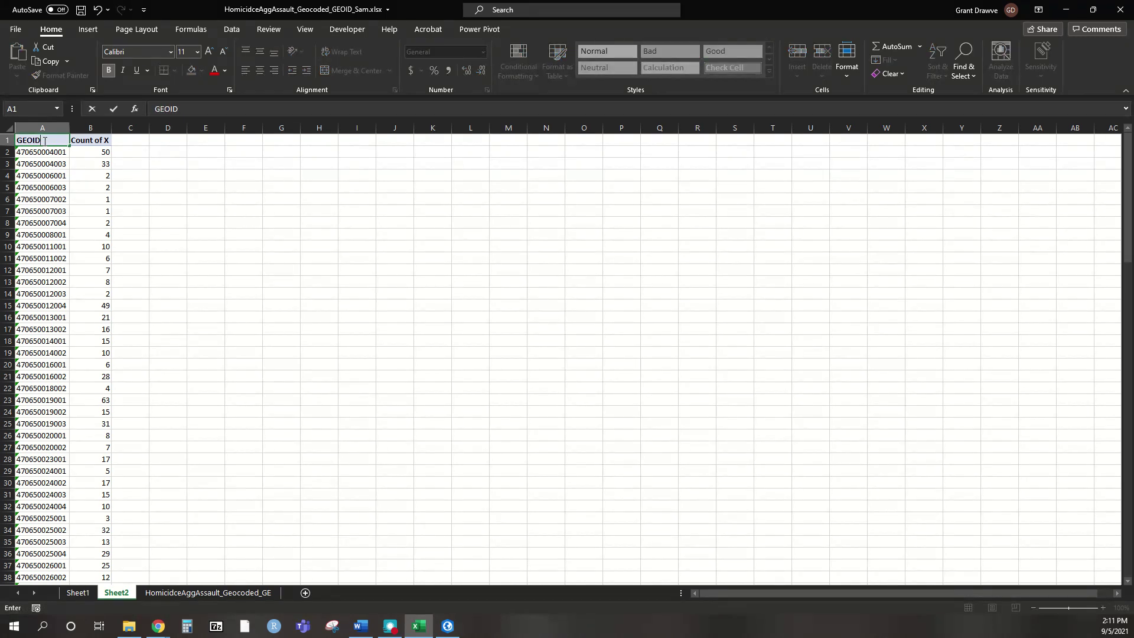
pyautogui.click(88, 142)
pyautogui.write('C')
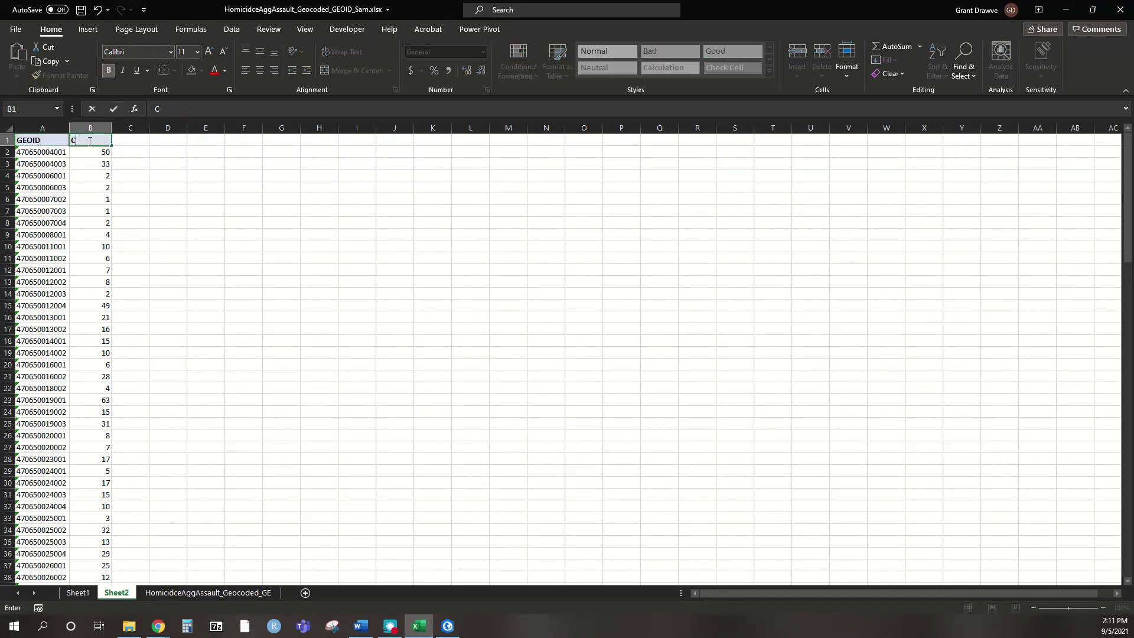
pyautogui.write('ount_Incidents')
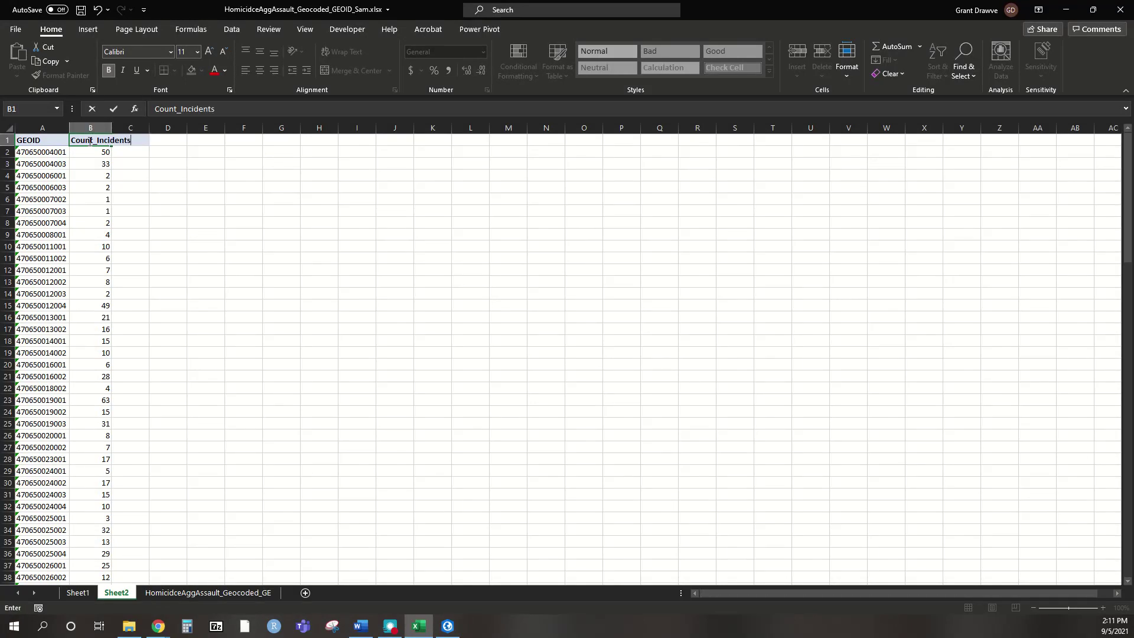
pyautogui.press('Return')
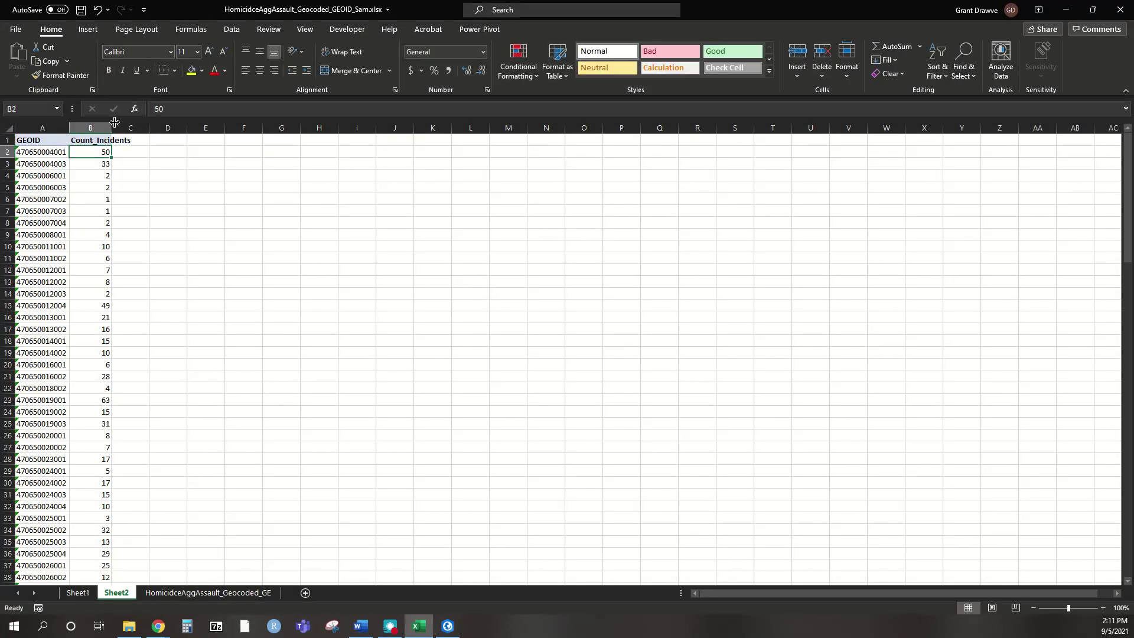
pyautogui.doubleClick(112, 126)
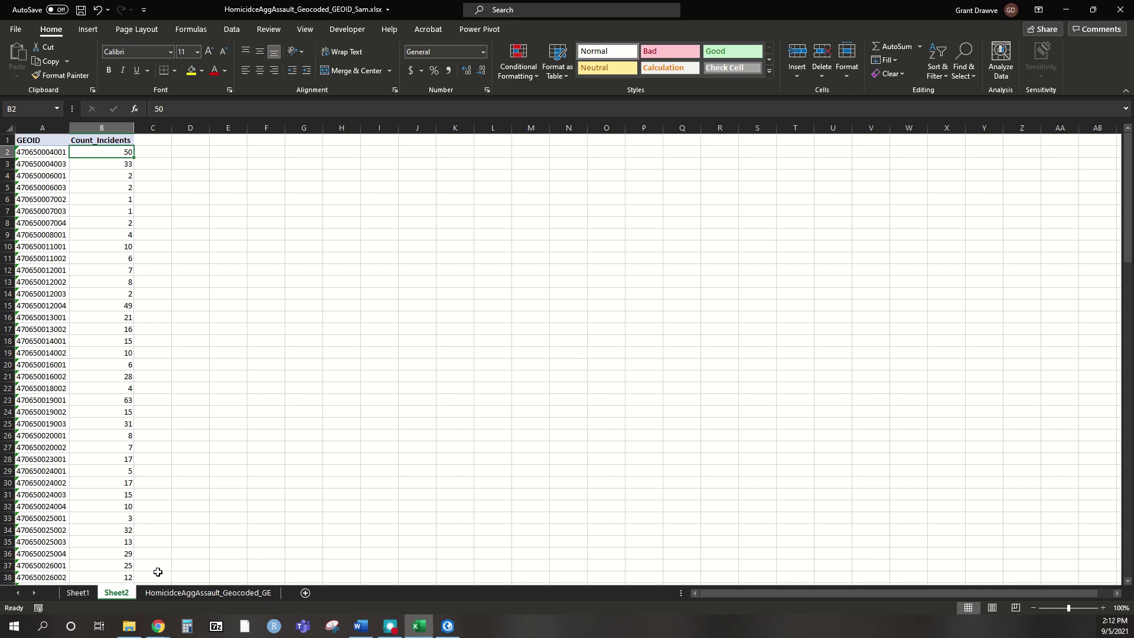
# - On the geocoded incidents sheet, enter =CONCATENATE(M2,N2,O2) in V2 to join the STATEFP, COUNTYFP and TRACTCE codes
pyautogui.click(204, 592)
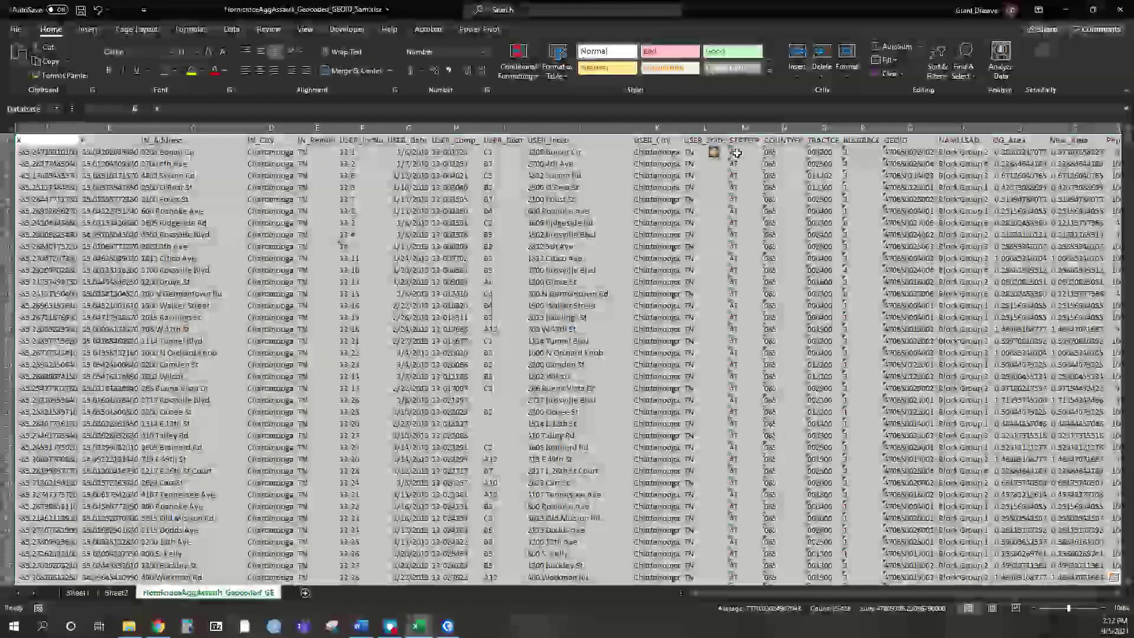
pyautogui.click(746, 152)
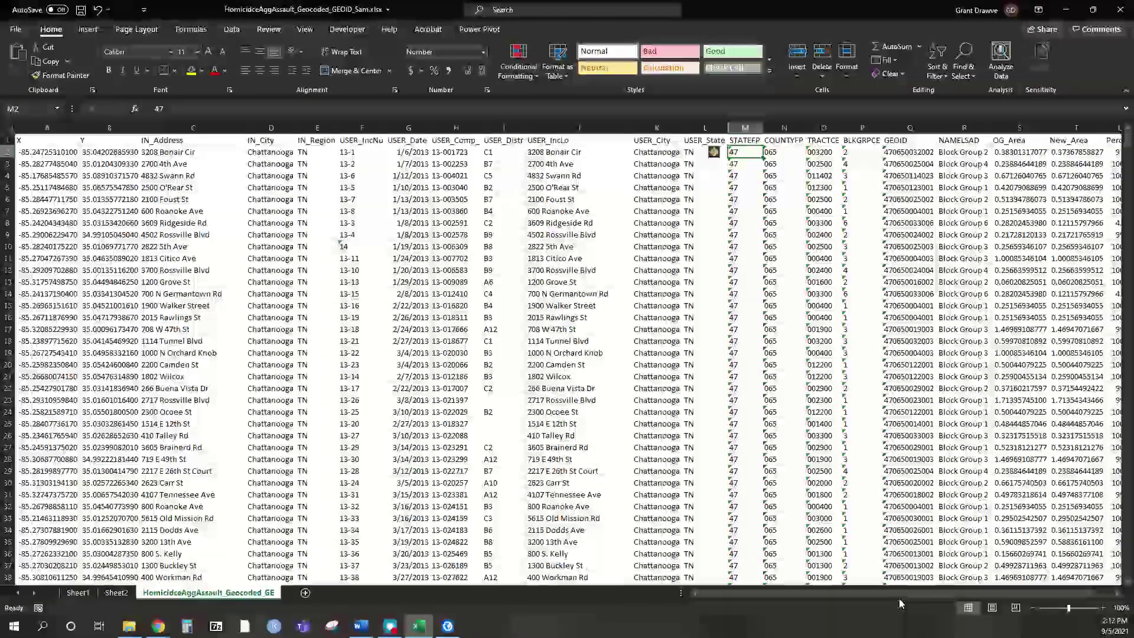
pyautogui.hscroll(1, 899, 593)
pyautogui.click(1093, 157)
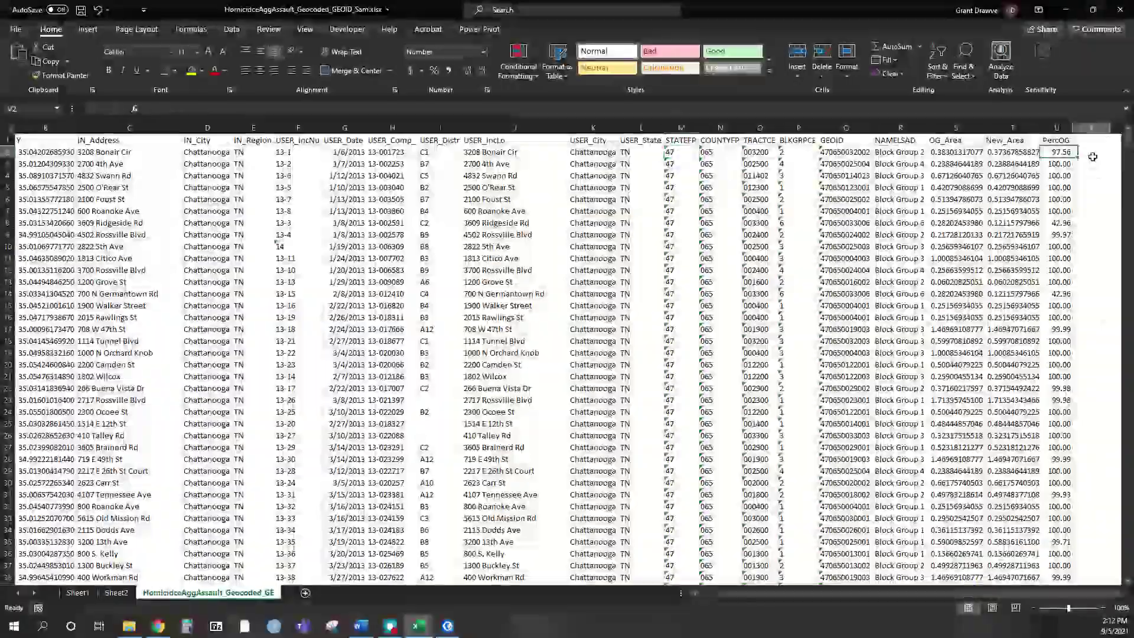
pyautogui.write('=')
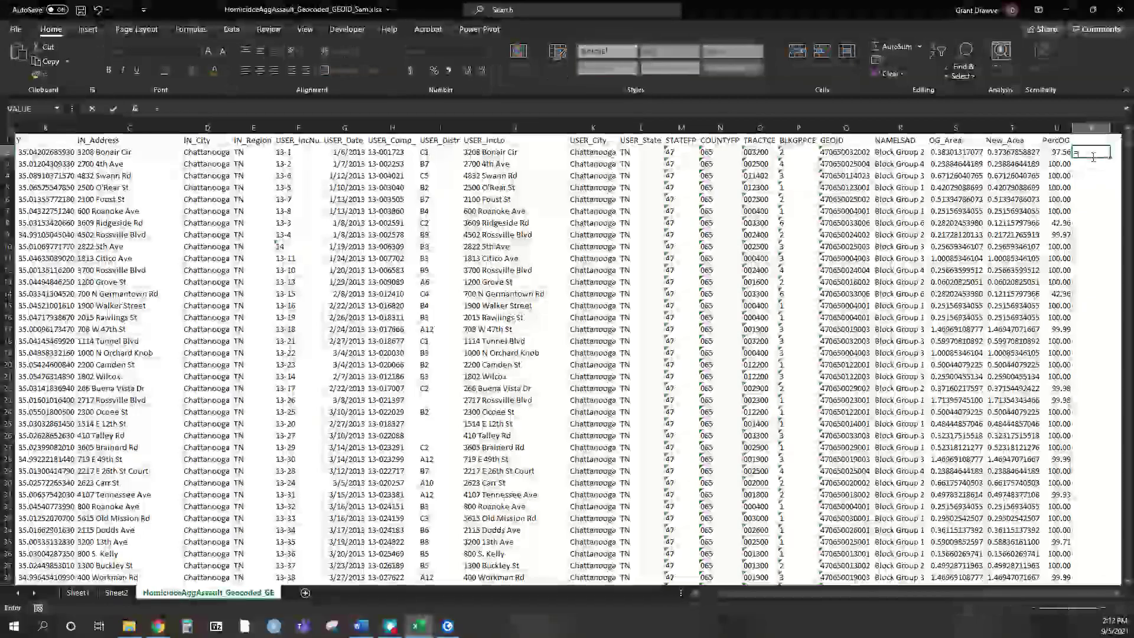
pyautogui.write('CONCATENATE(')
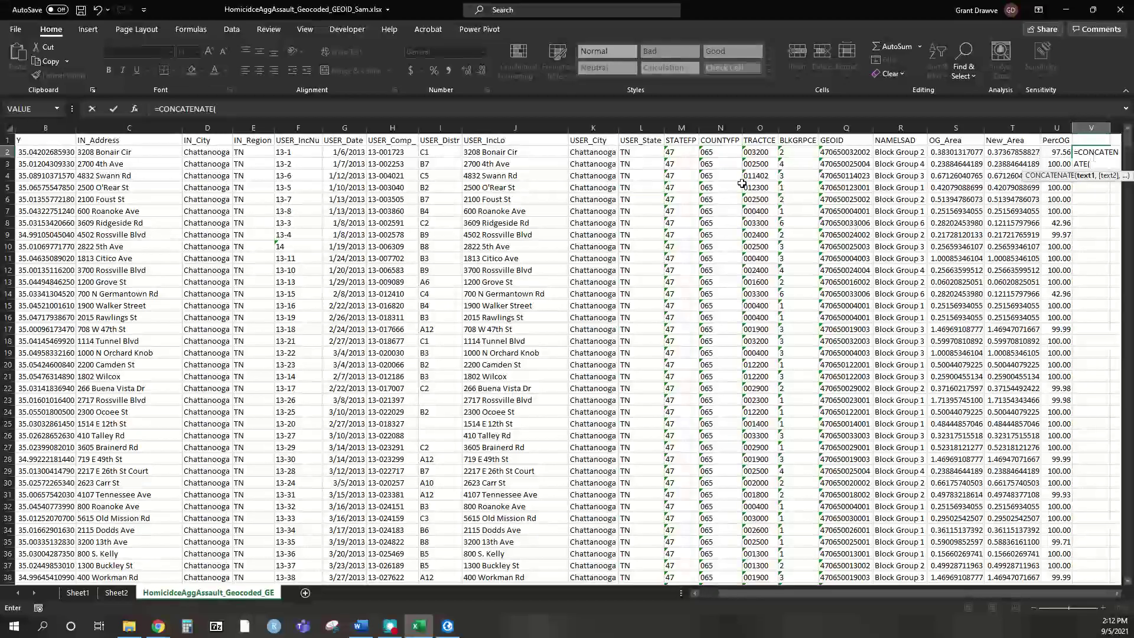
pyautogui.click(680, 151)
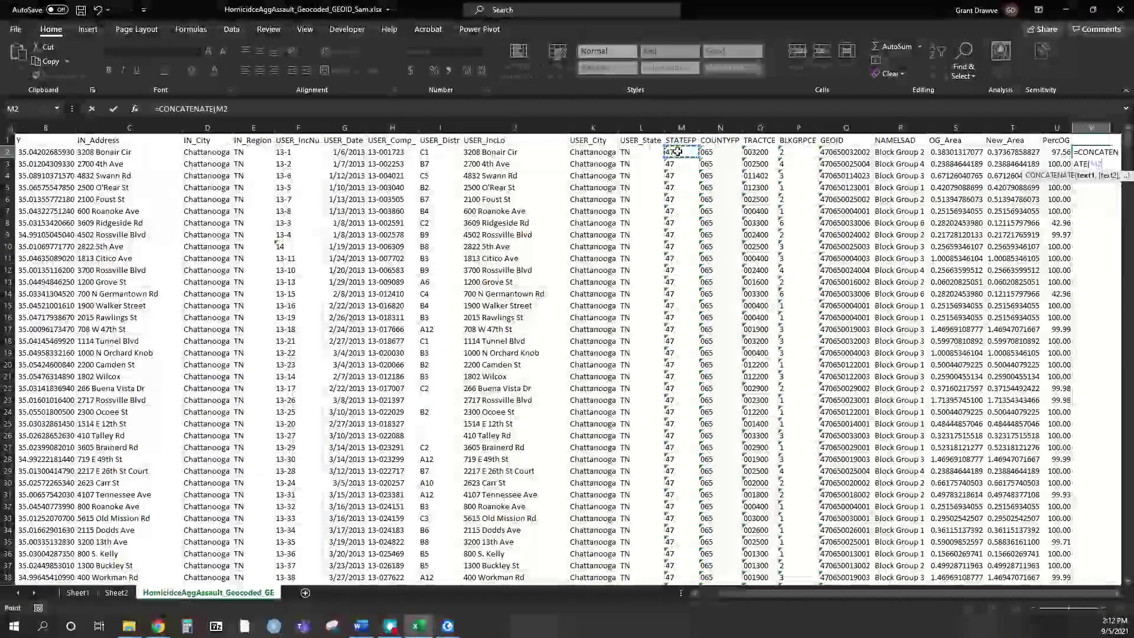
pyautogui.write(',')
pyautogui.click(718, 153)
pyautogui.write(',')
pyautogui.click(760, 153)
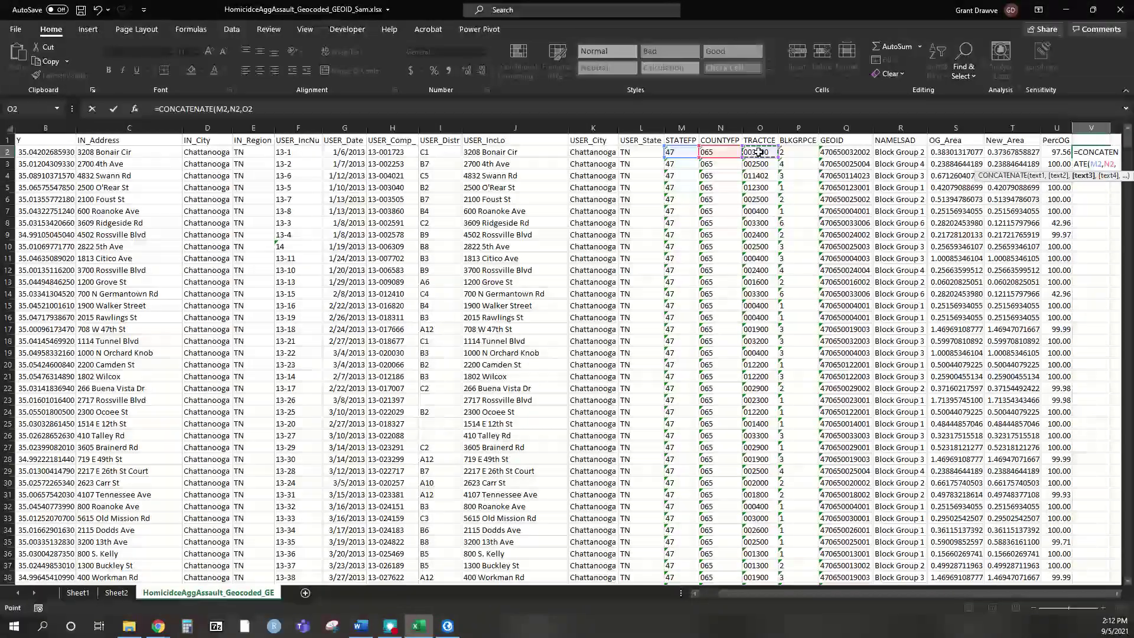
pyautogui.press('Return')
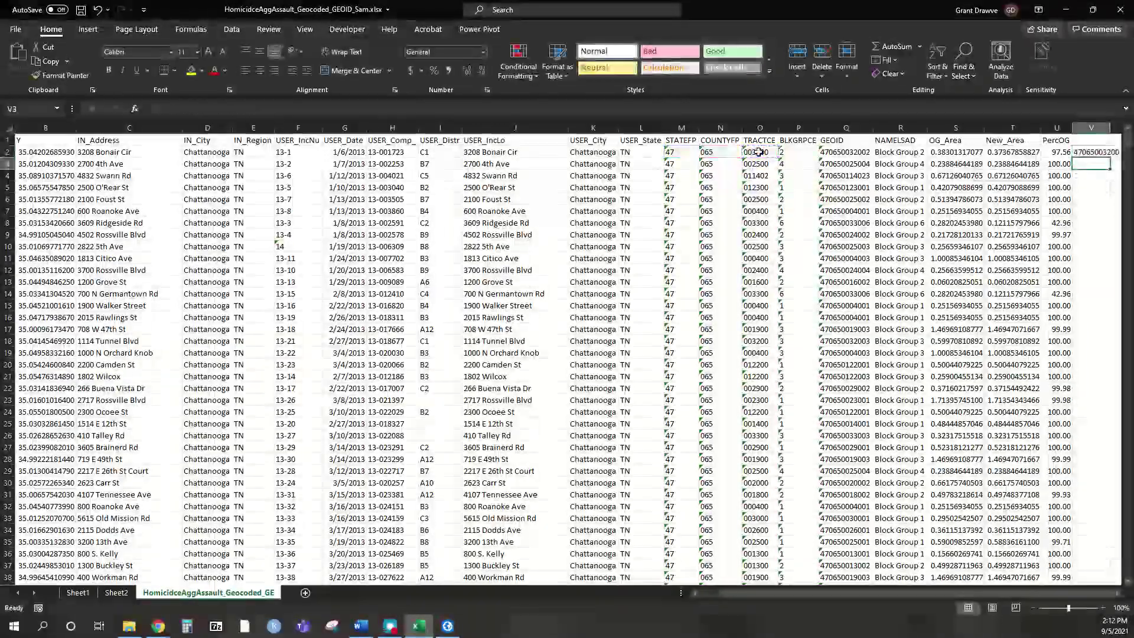
# - Label column V as TRACT in V1 and fill the concatenation formula from V2 down through all incident rows
pyautogui.click(1095, 140)
pyautogui.write('T')
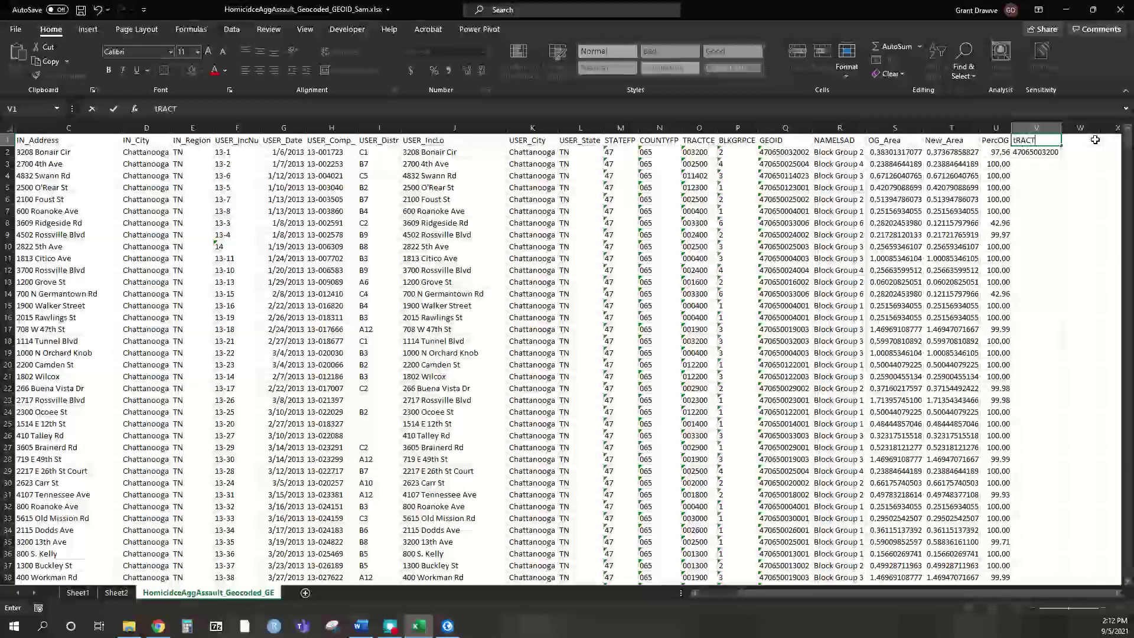
pyautogui.write('RACT')
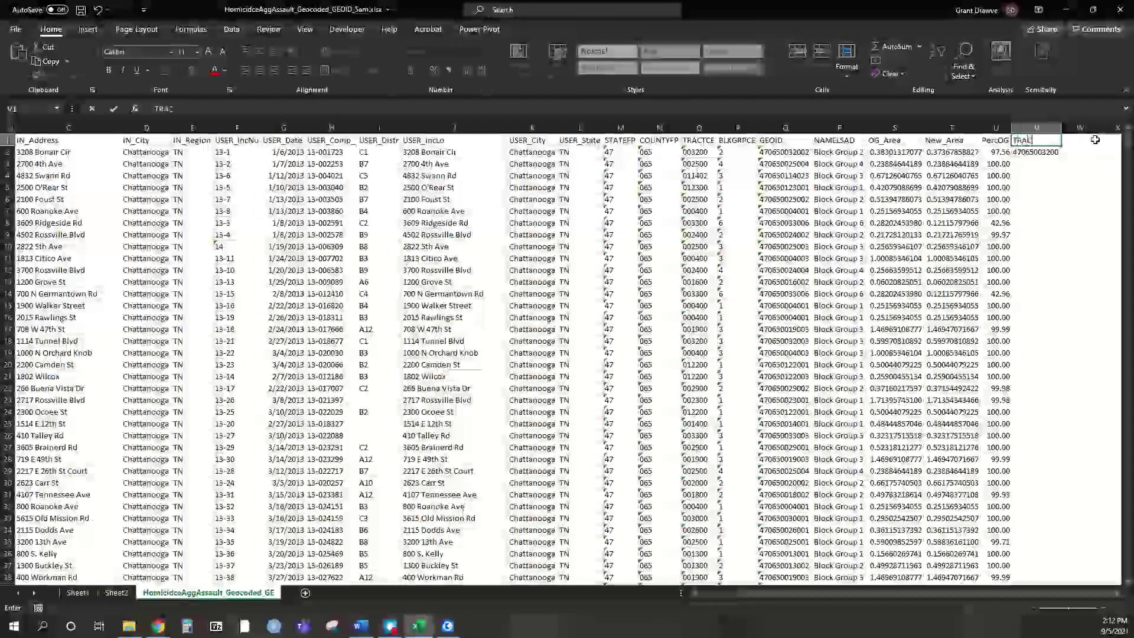
pyautogui.press('Return')
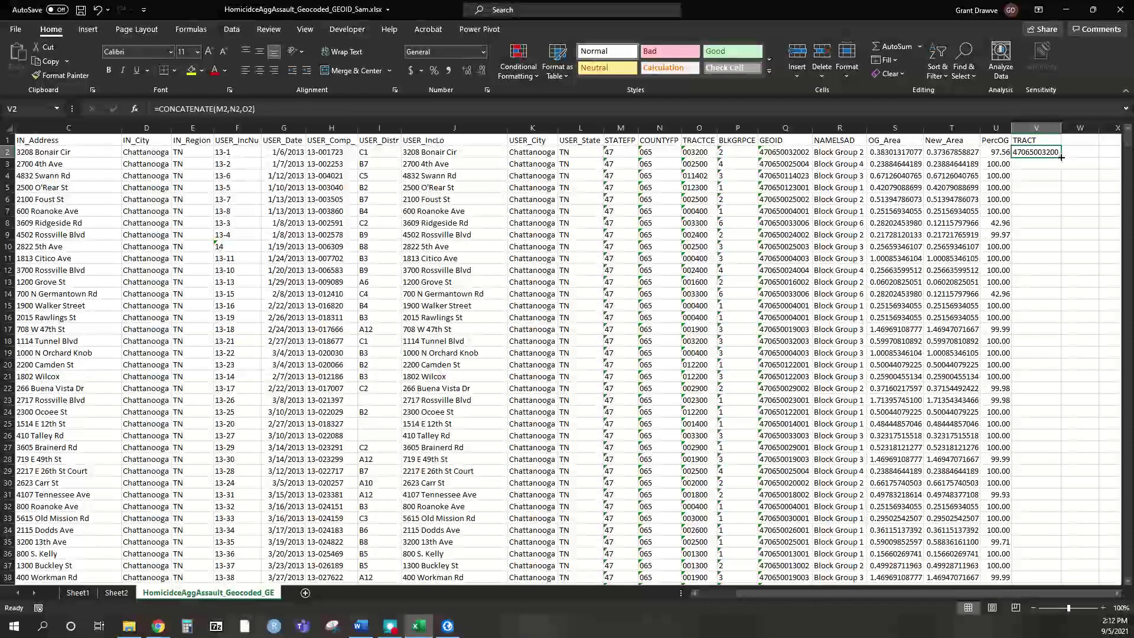
pyautogui.doubleClick(1062, 157)
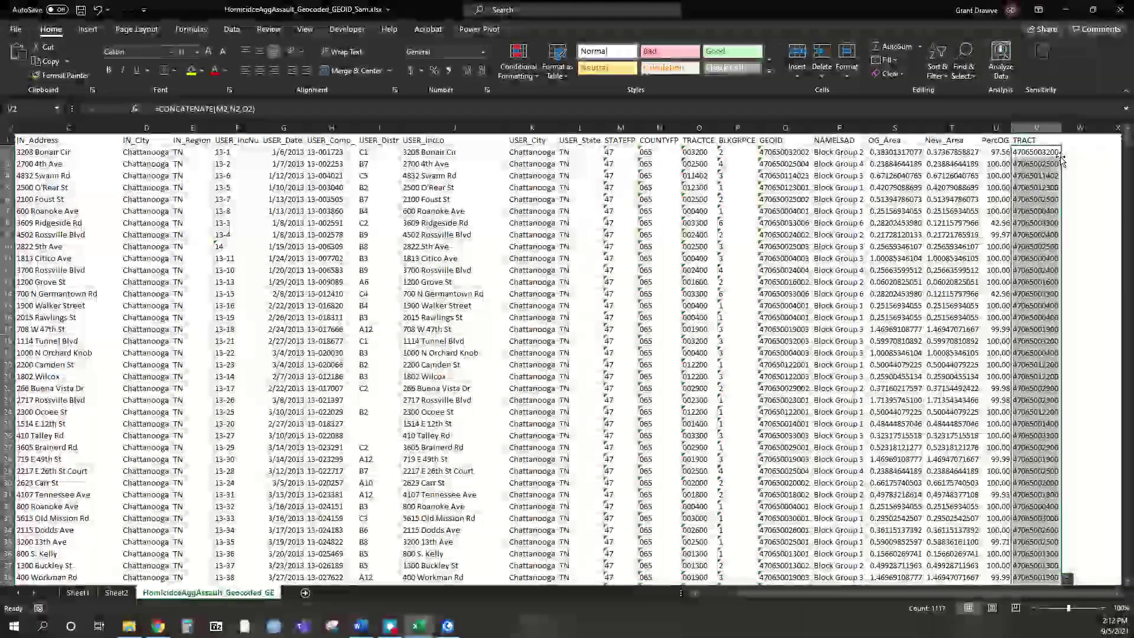
# - Check the filled TRACT formulas in several rows, and replace the whole column's formulas with pasted values
pyautogui.click(1035, 199)
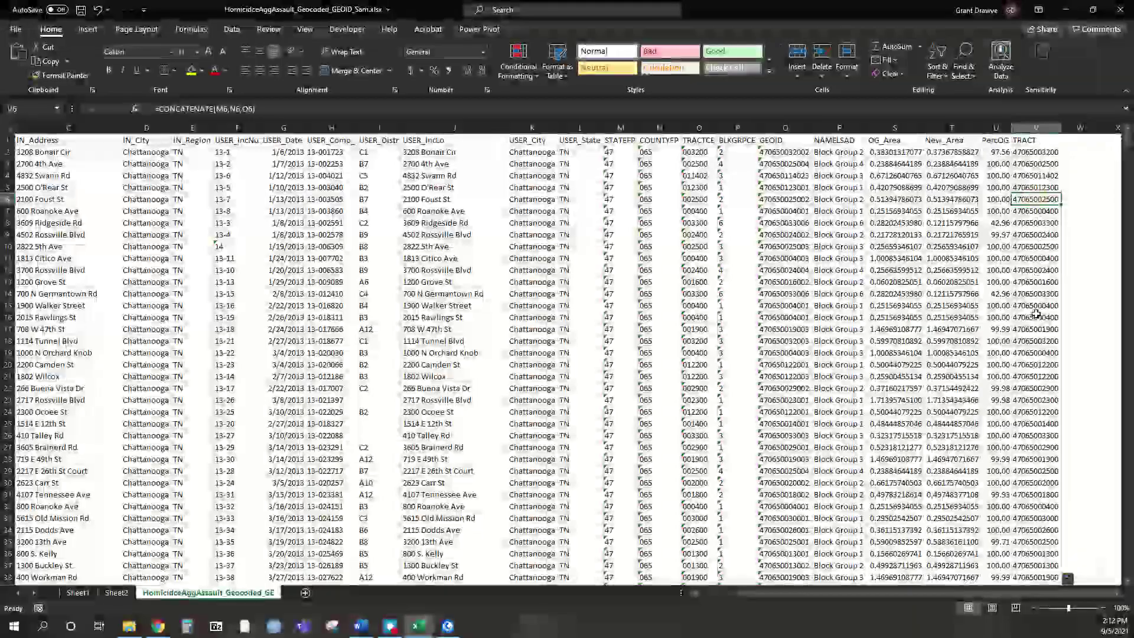
pyautogui.click(1036, 152)
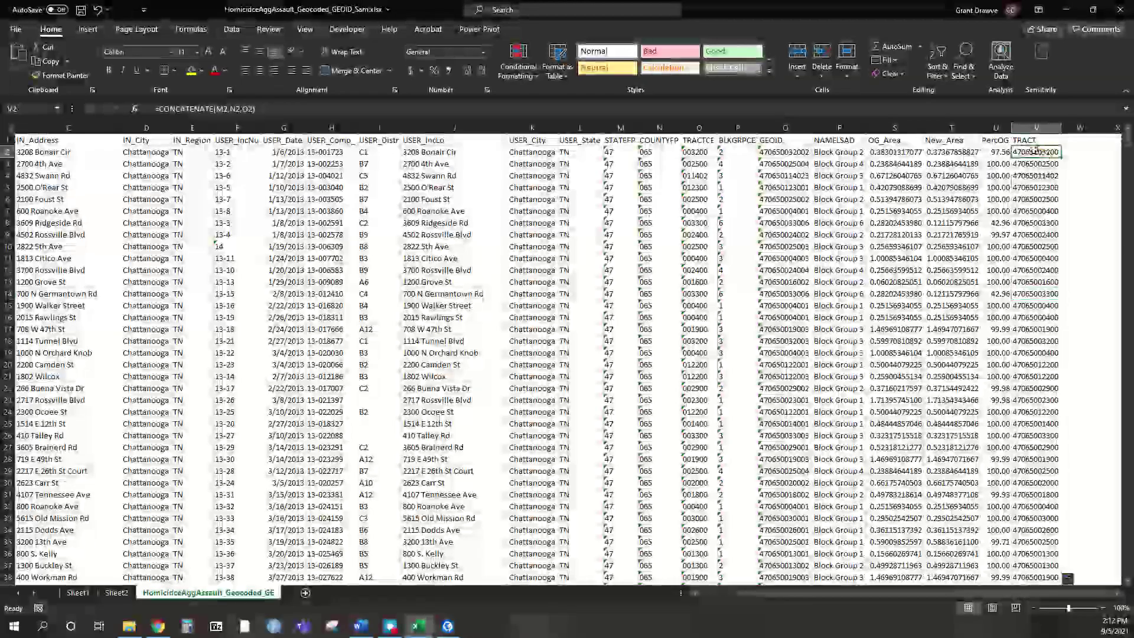
pyautogui.click(1036, 317)
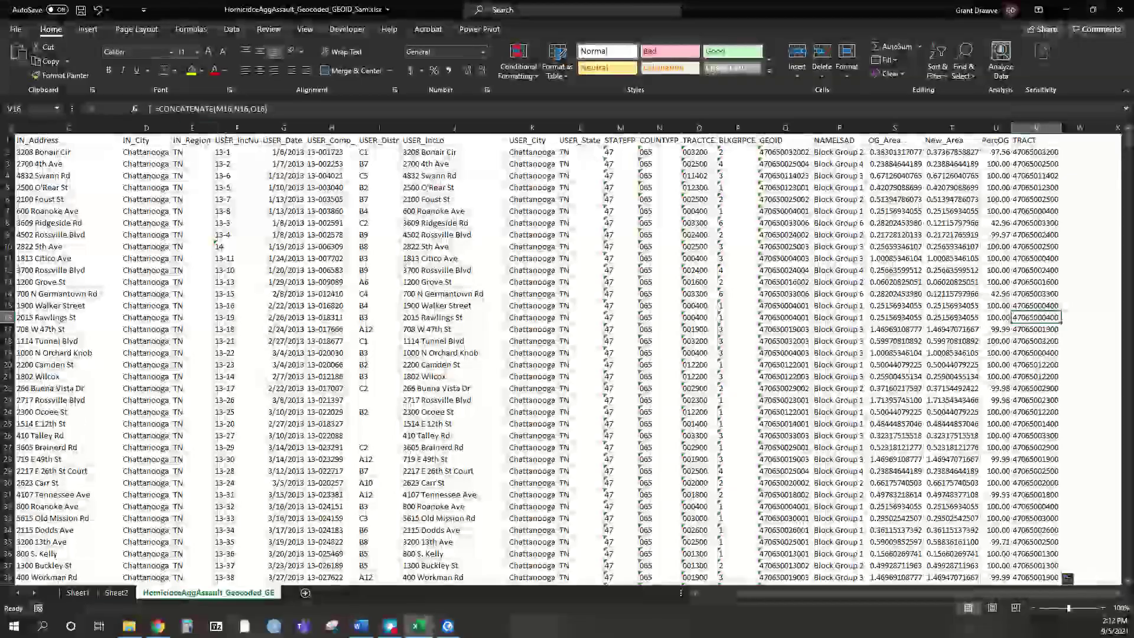
pyautogui.click(216, 109)
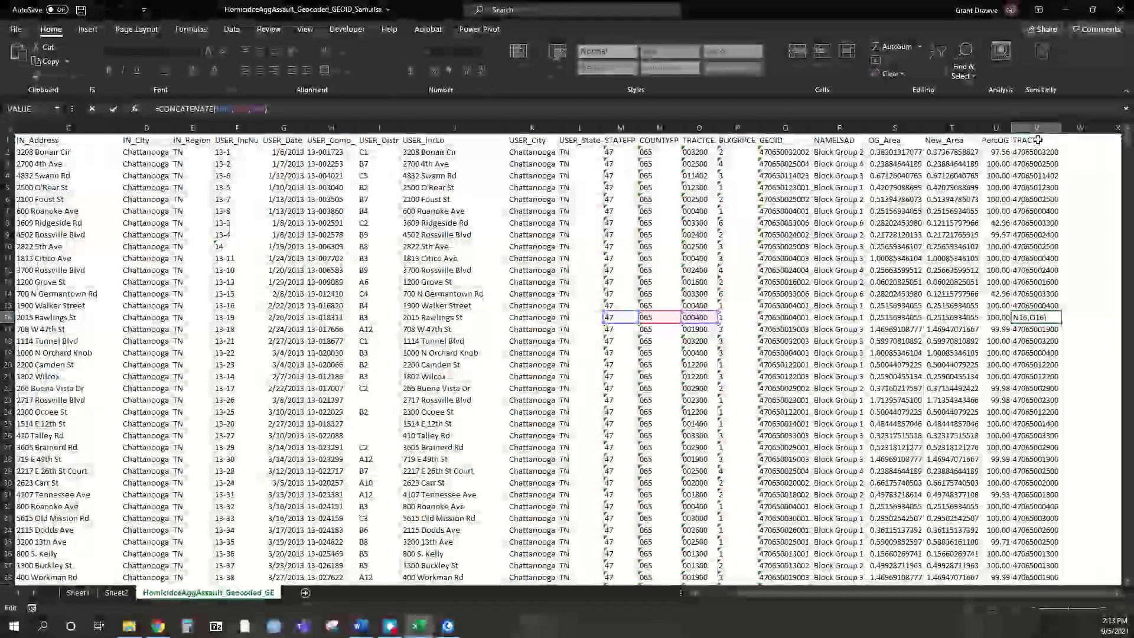
pyautogui.rightClick(1044, 124)
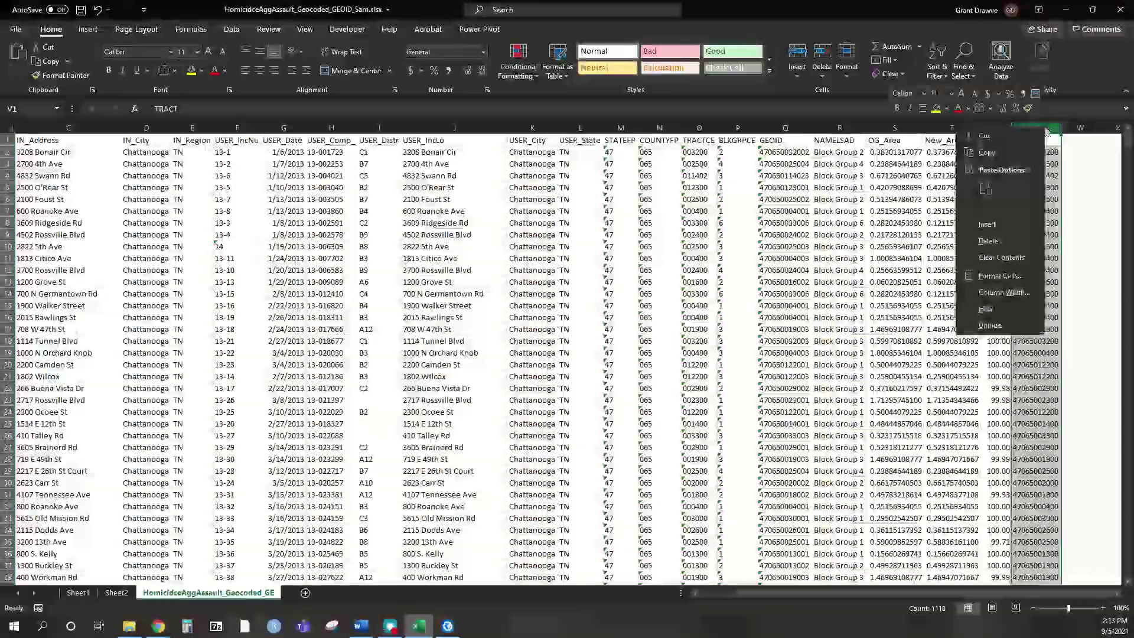
pyautogui.click(997, 154)
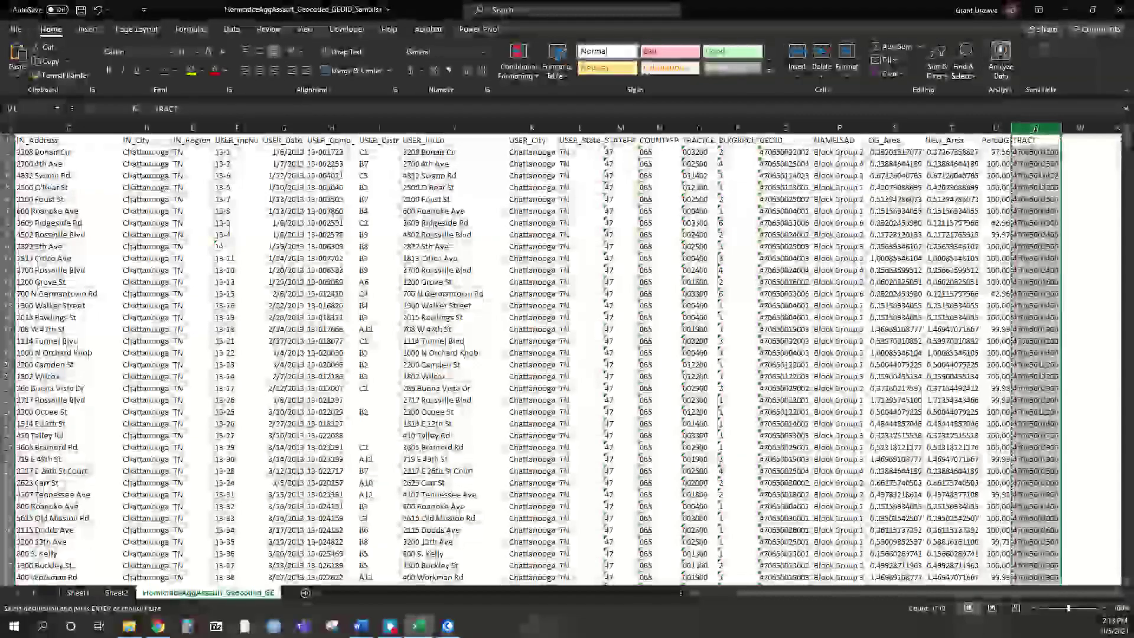
pyautogui.rightClick(1031, 139)
pyautogui.click(956, 194)
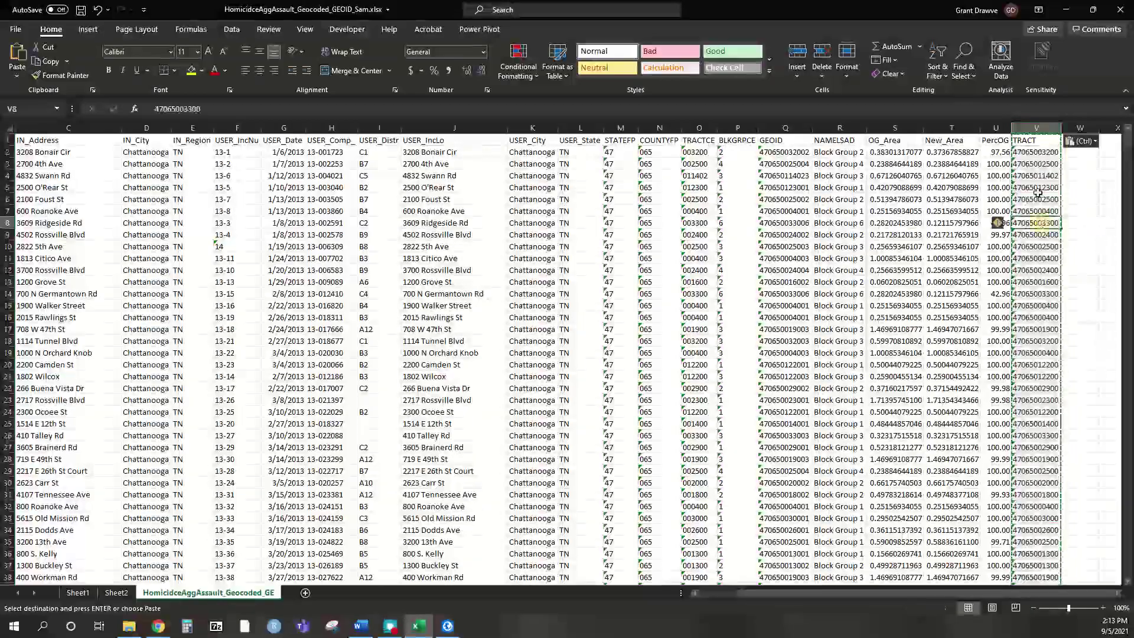
pyautogui.click(1040, 223)
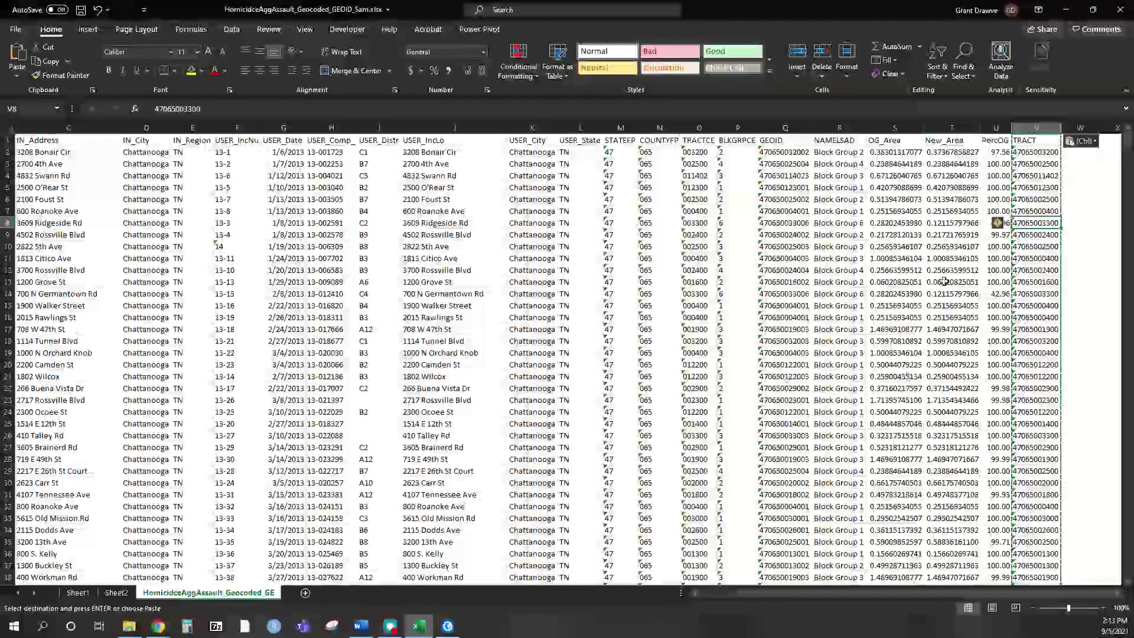
# - Rename Sheet2, which holds the block group counts, to BlockGroup
pyautogui.click(116, 593)
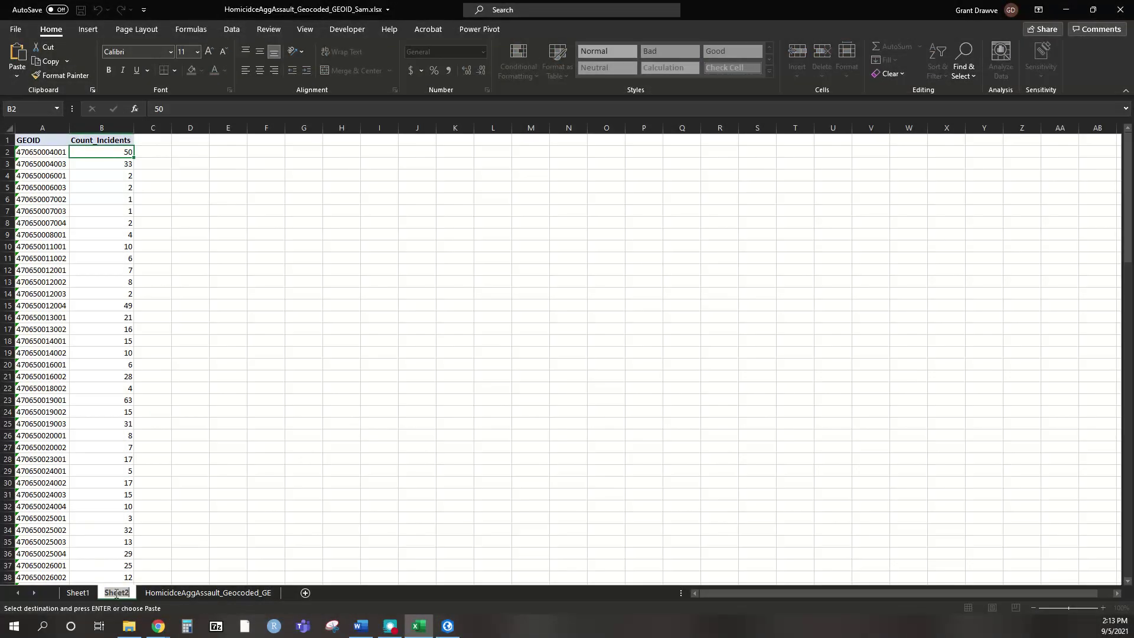
pyautogui.write('bLOCKgROU')
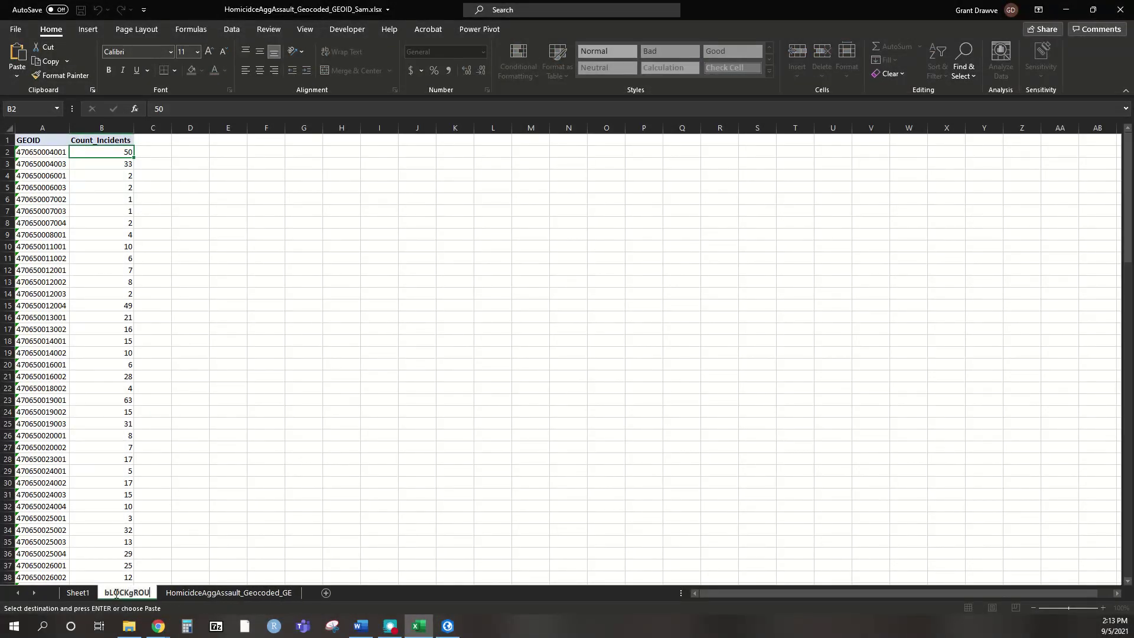
pyautogui.press('Return')
pyautogui.doubleClick(116, 594)
pyautogui.press('Return')
pyautogui.doubleClick(147, 594)
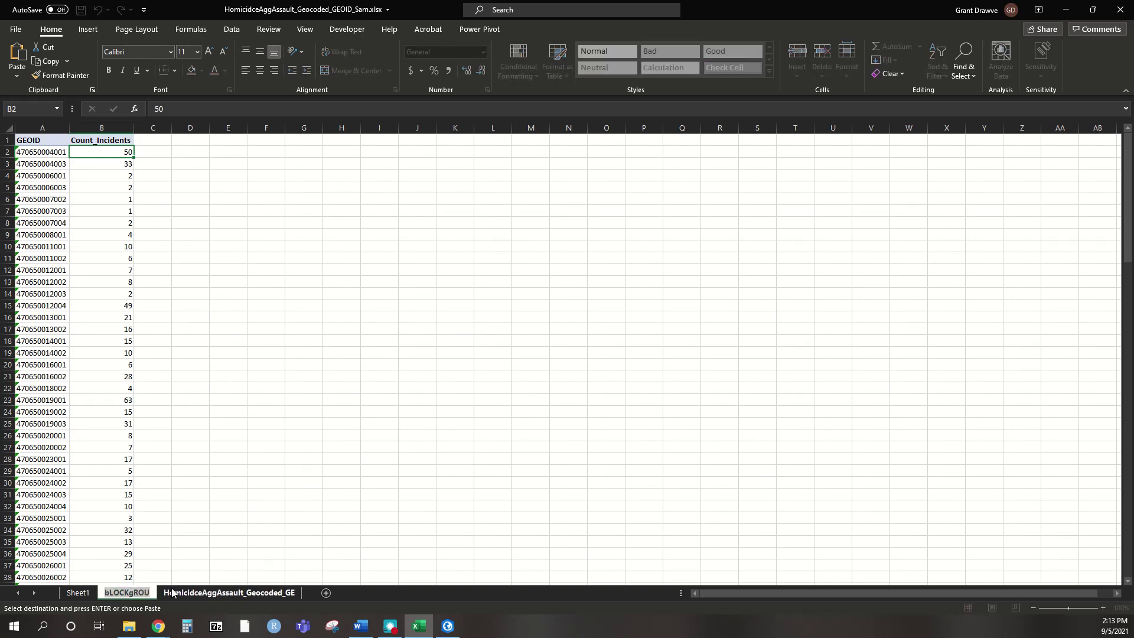
pyautogui.write('BlockGroup')
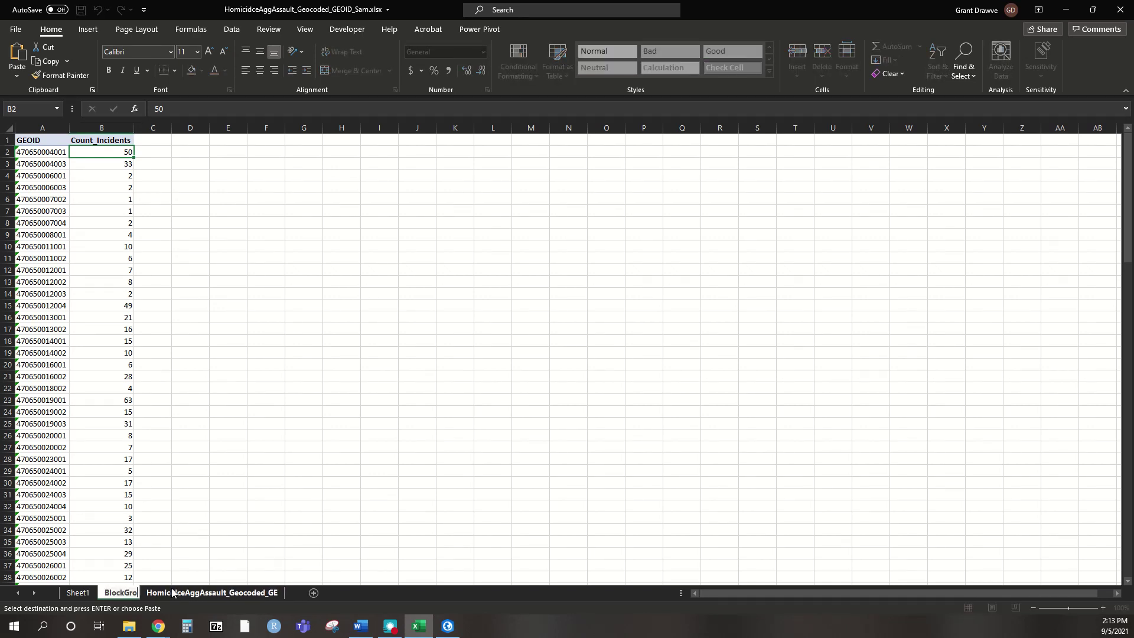
pyautogui.press('Return')
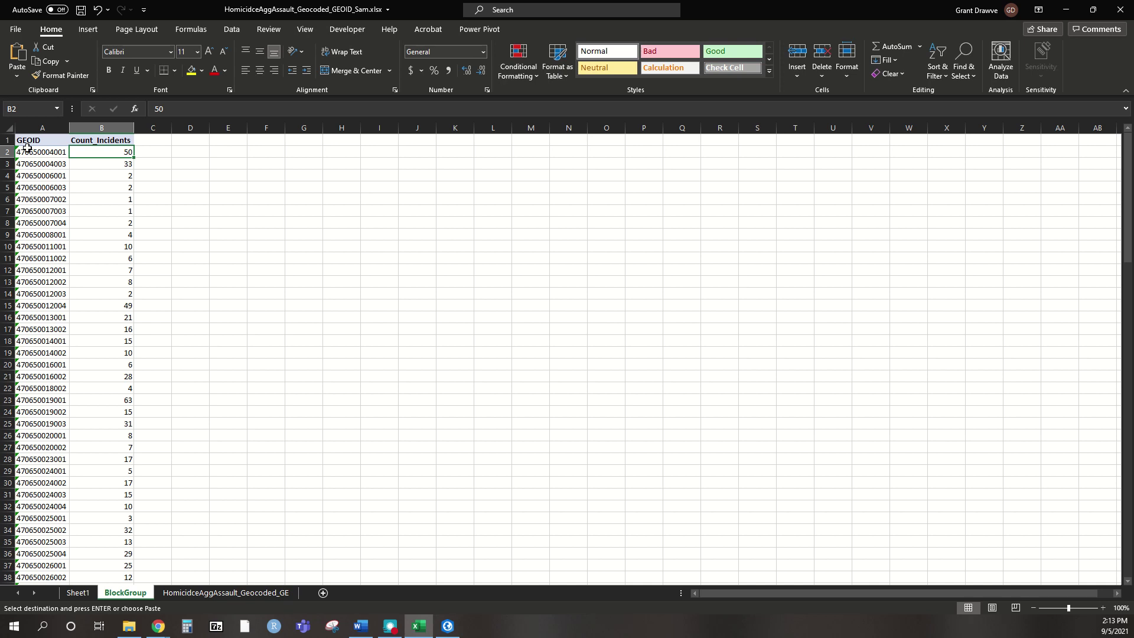
# - Switch to File Explorer and look through the Tract_2020_47_tract and SamThesis\TN_BlockGroups folders for the census shapefiles, widening the Name column
pyautogui.click(129, 626)
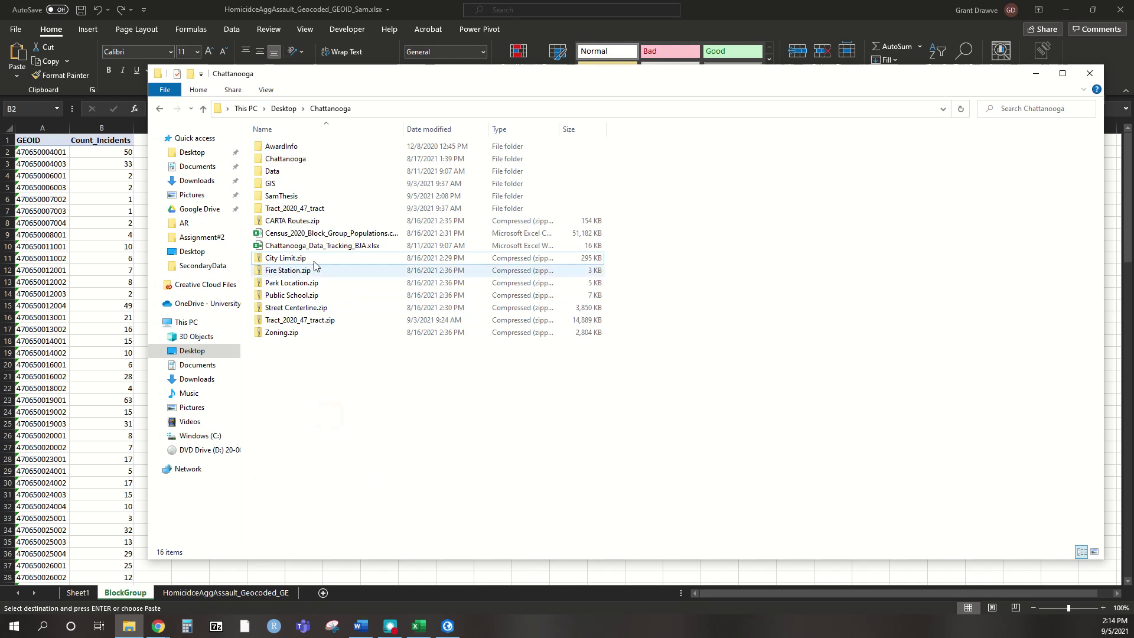
pyautogui.doubleClick(311, 211)
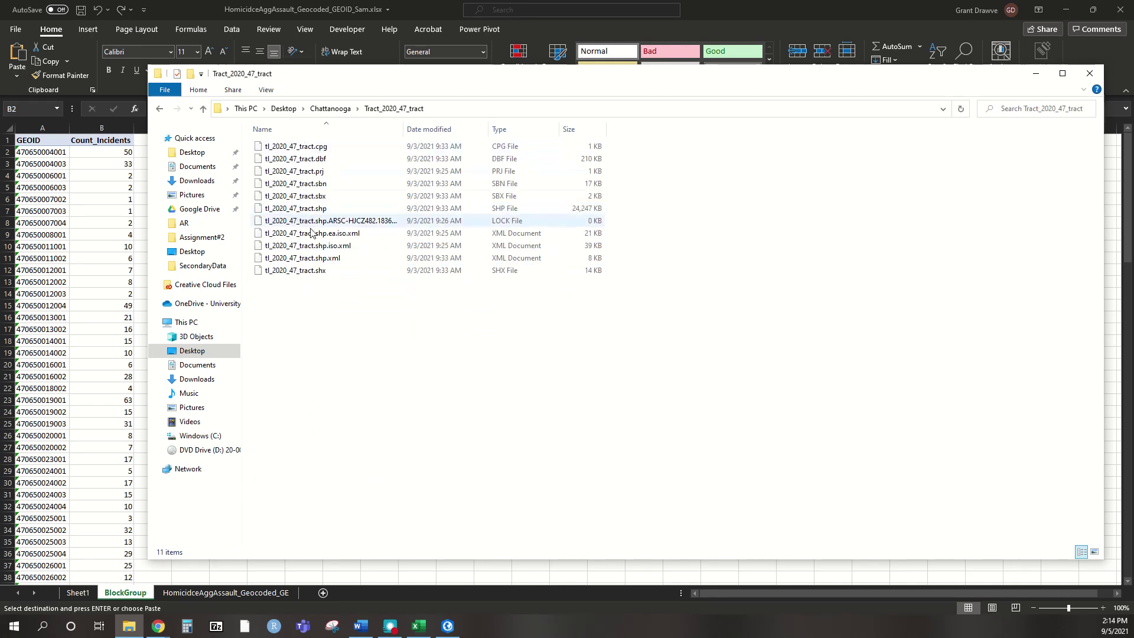
pyautogui.click(159, 109)
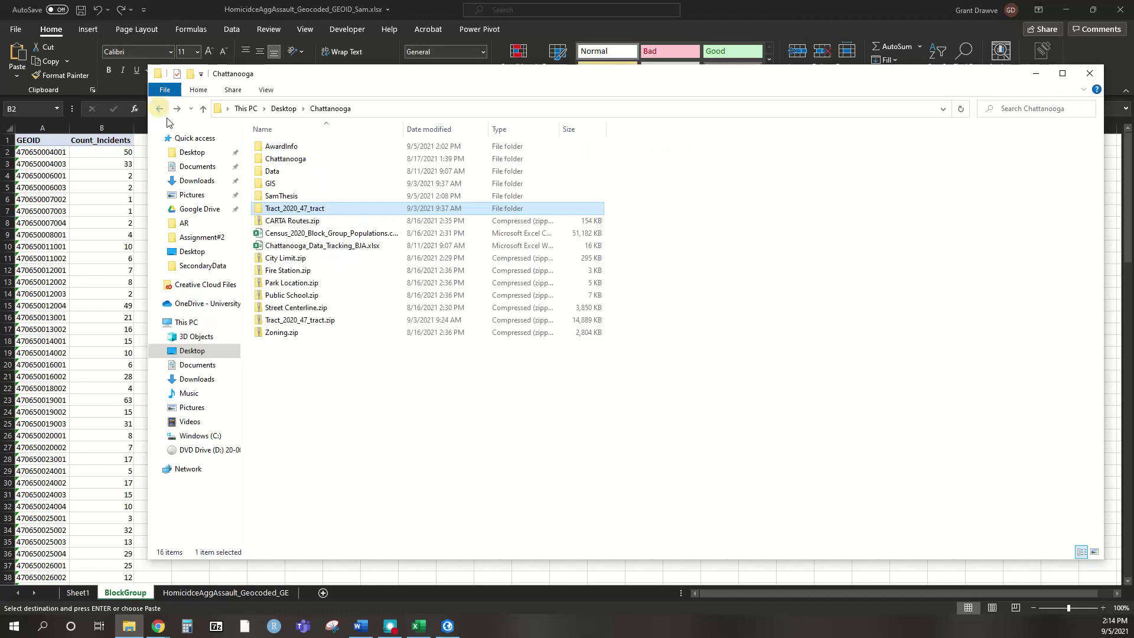
pyautogui.doubleClick(284, 195)
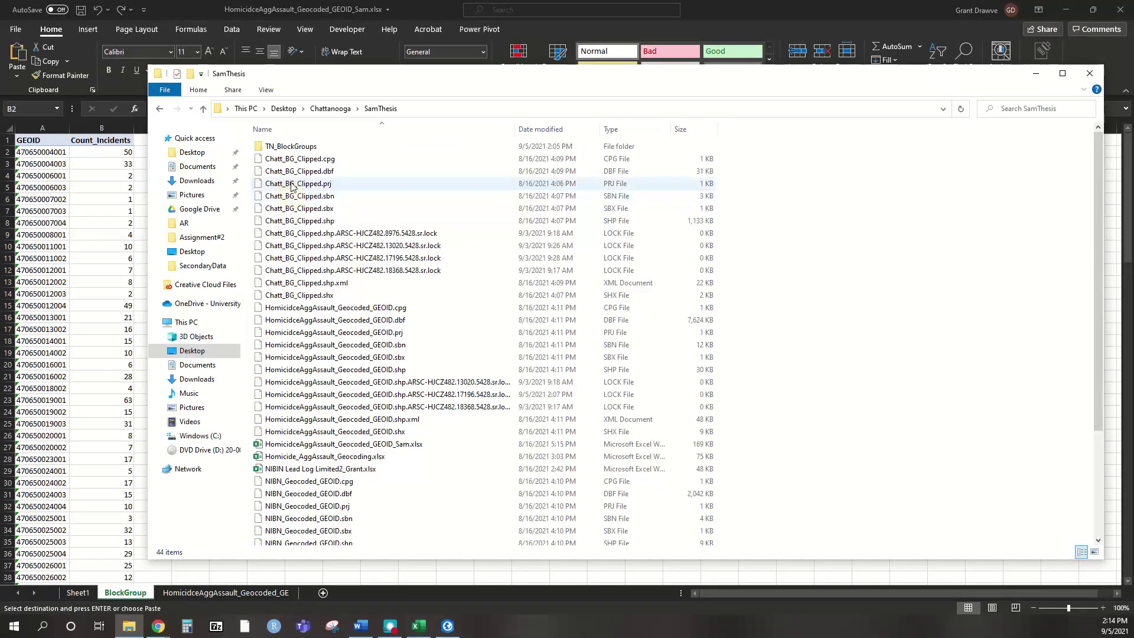
pyautogui.doubleClick(292, 151)
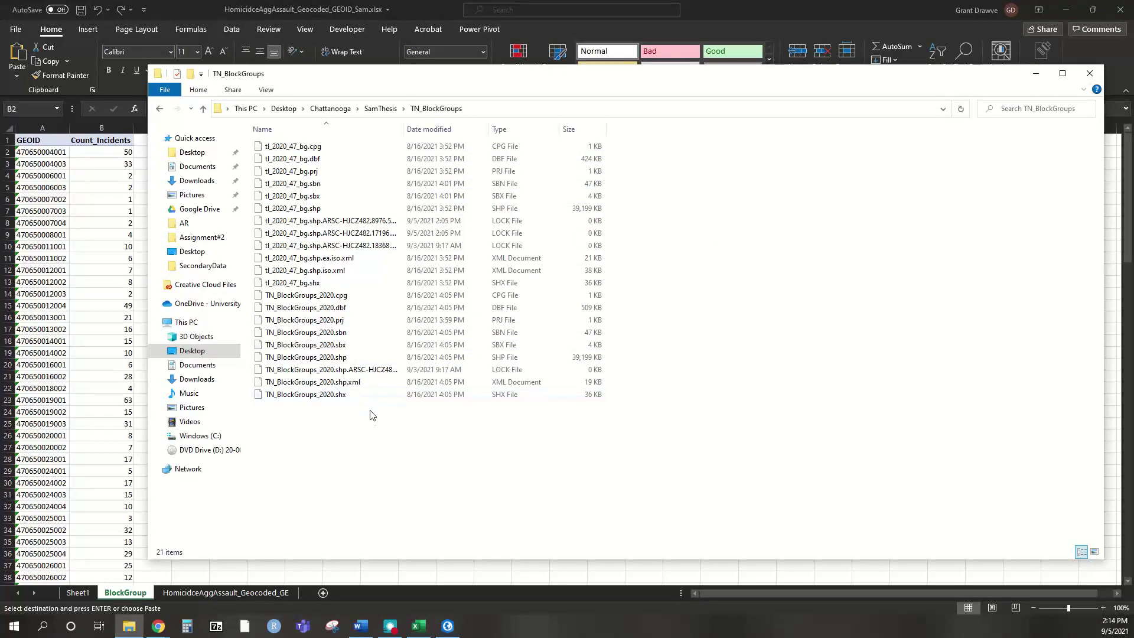
pyautogui.moveTo(404, 133); pyautogui.dragTo(462, 132)
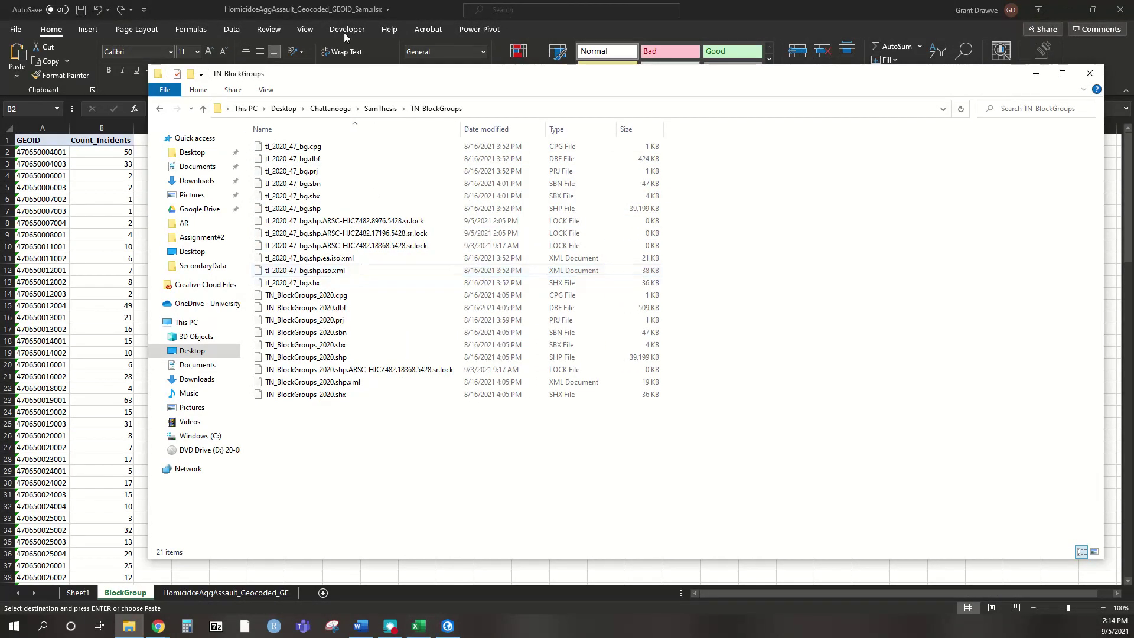
# - Switch back to Excel, select all GEOID and Count_Incidents data on the BlockGroup sheet, and open it in 3D Maps
pyautogui.click(334, 7)
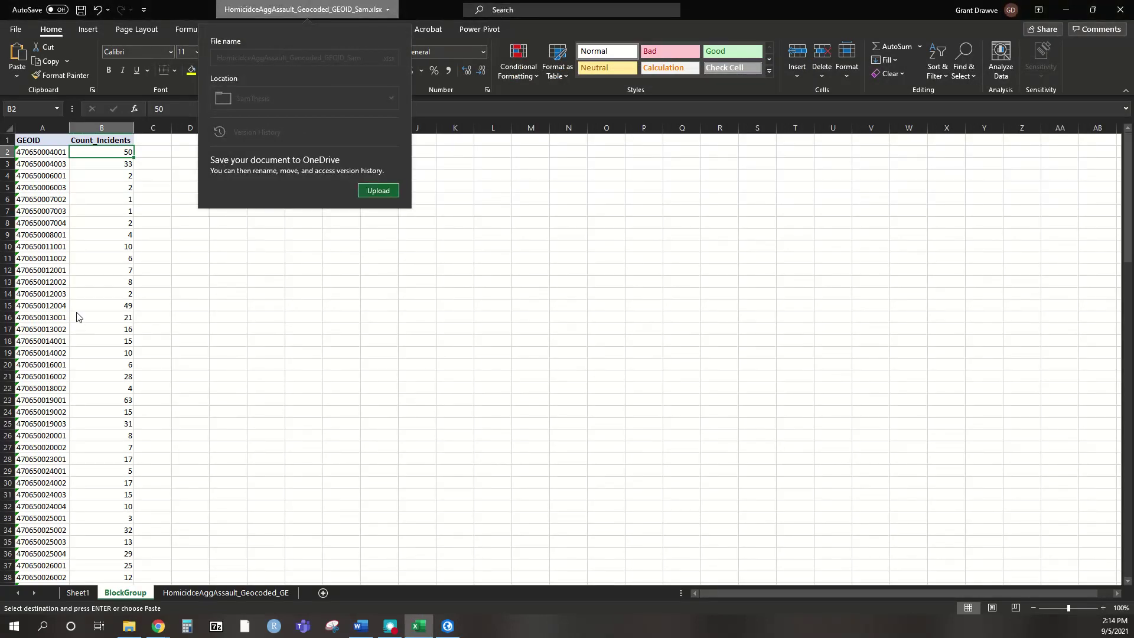
pyautogui.click(232, 327)
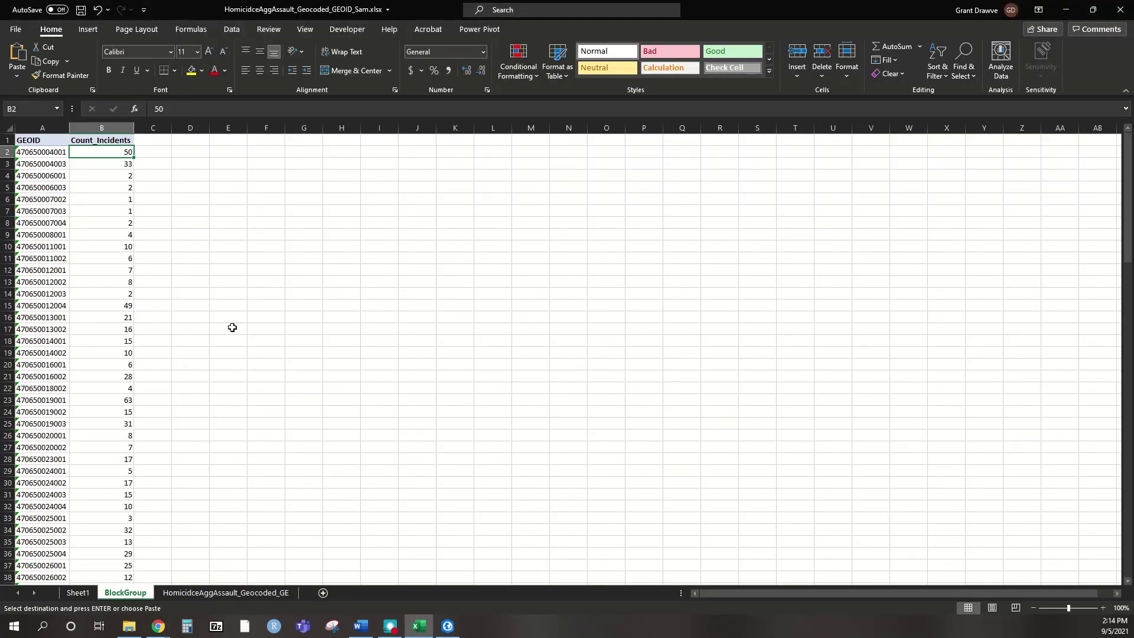
pyautogui.moveTo(27, 142); pyautogui.dragTo(108, 139)
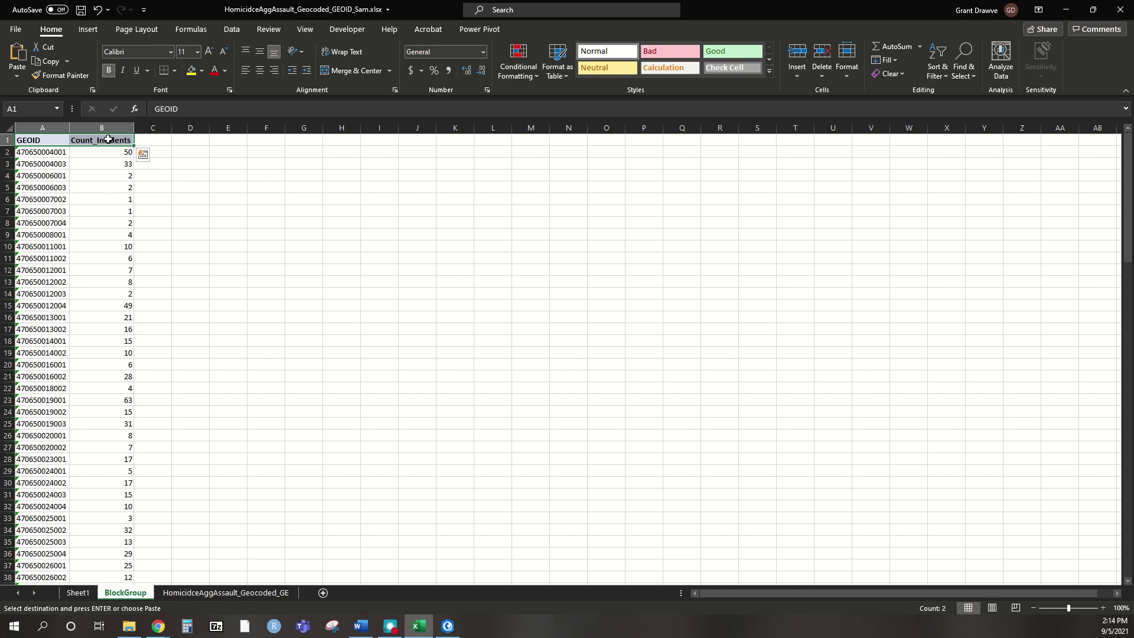
pyautogui.hotkey('ctrl', 'shift', 'Down')
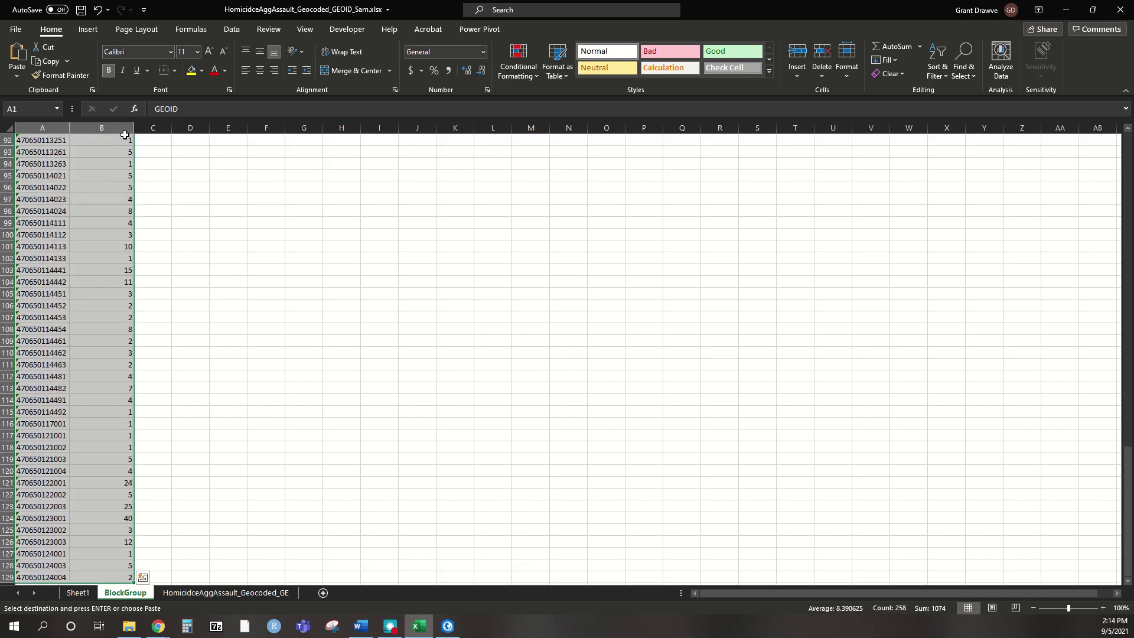
pyautogui.scroll(1, 112, 189)
pyautogui.click(89, 29)
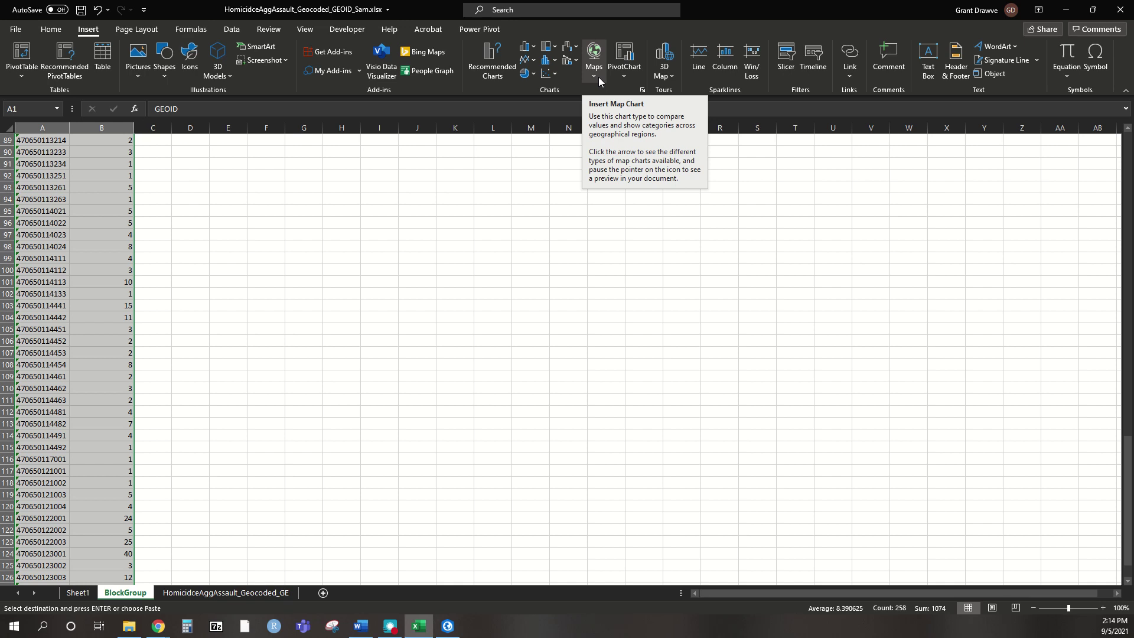
pyautogui.click(664, 74)
pyautogui.click(689, 93)
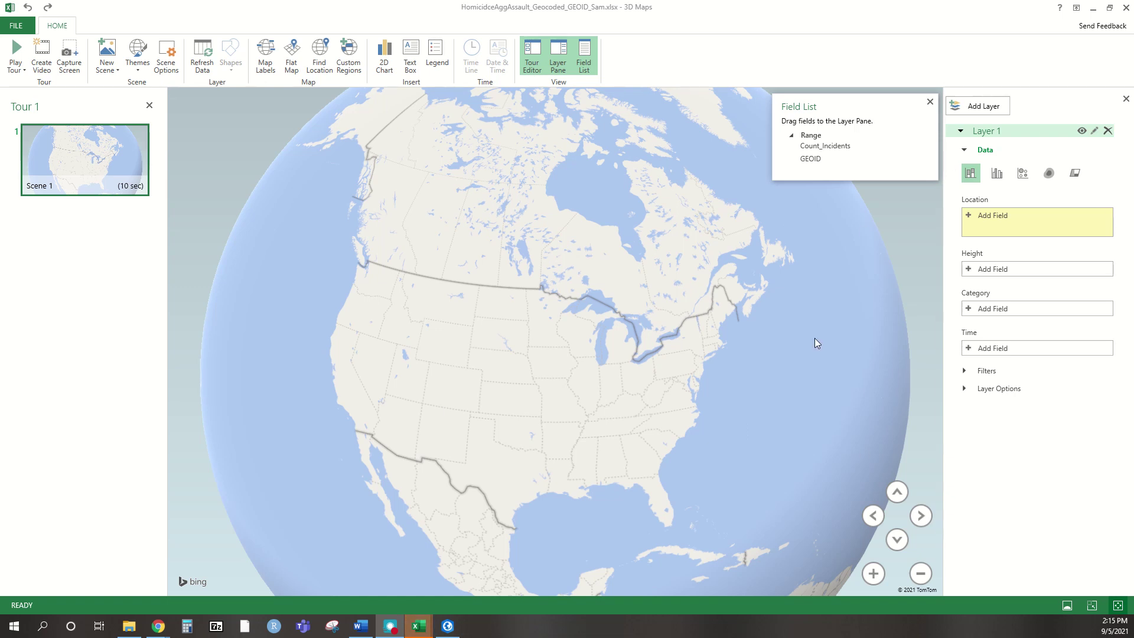
# - Hide the field list and switch the globe to a flat map
pyautogui.click(931, 109)
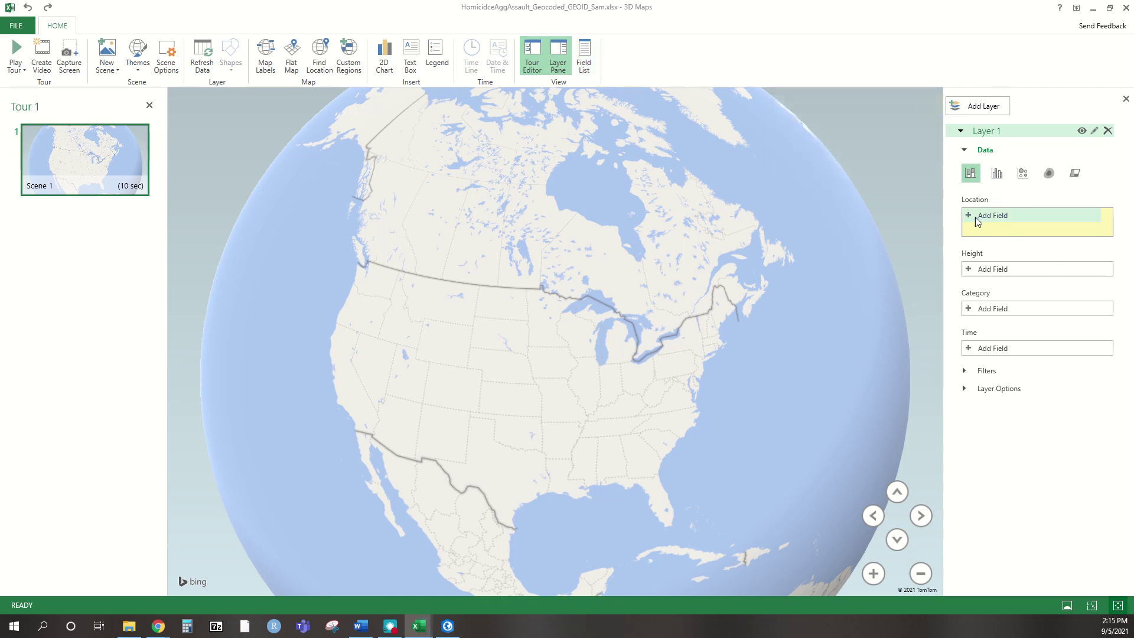
pyautogui.click(300, 69)
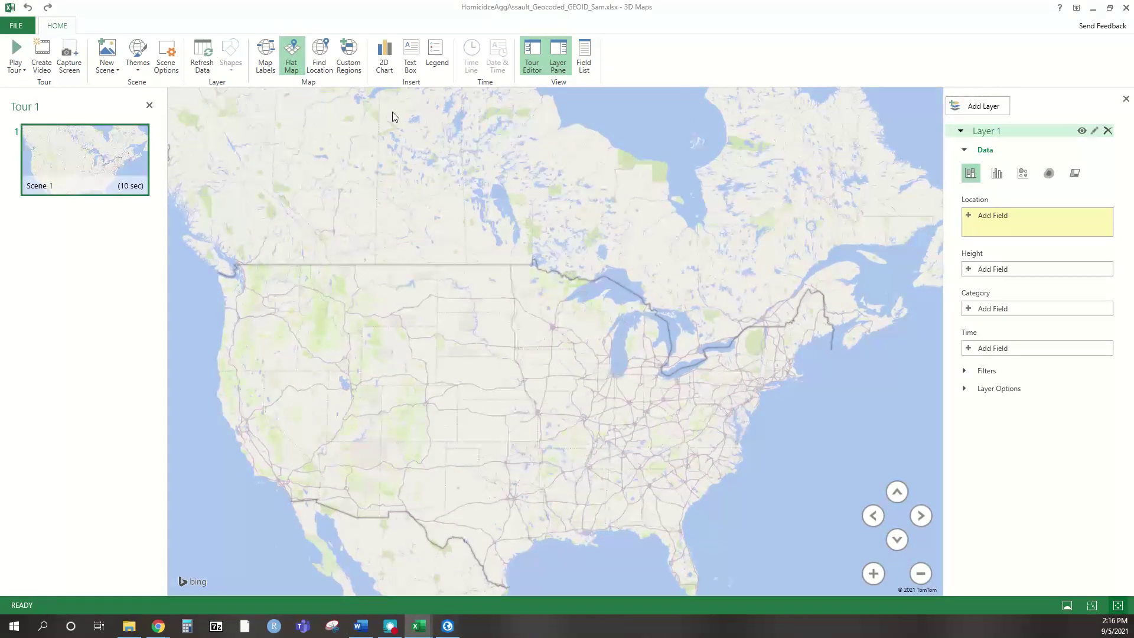
# - Start importing a new custom region set from tl_2020_47_bg.shp in the Desktop\Chattanooga\SamThesis\TN_BlockGroups folder
pyautogui.click(350, 67)
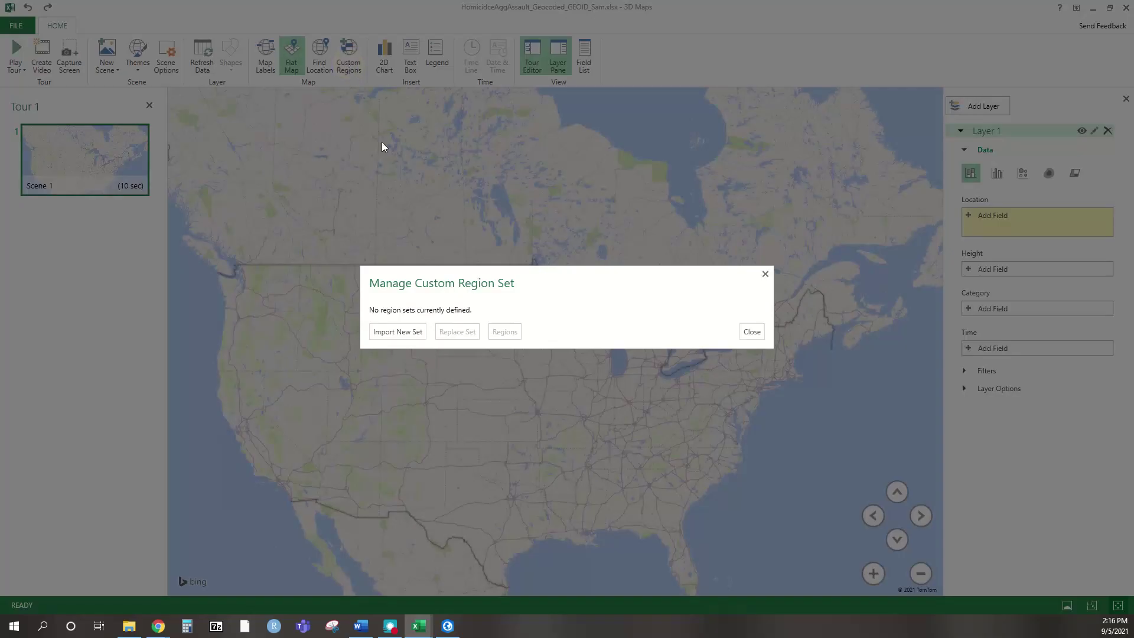
pyautogui.click(410, 334)
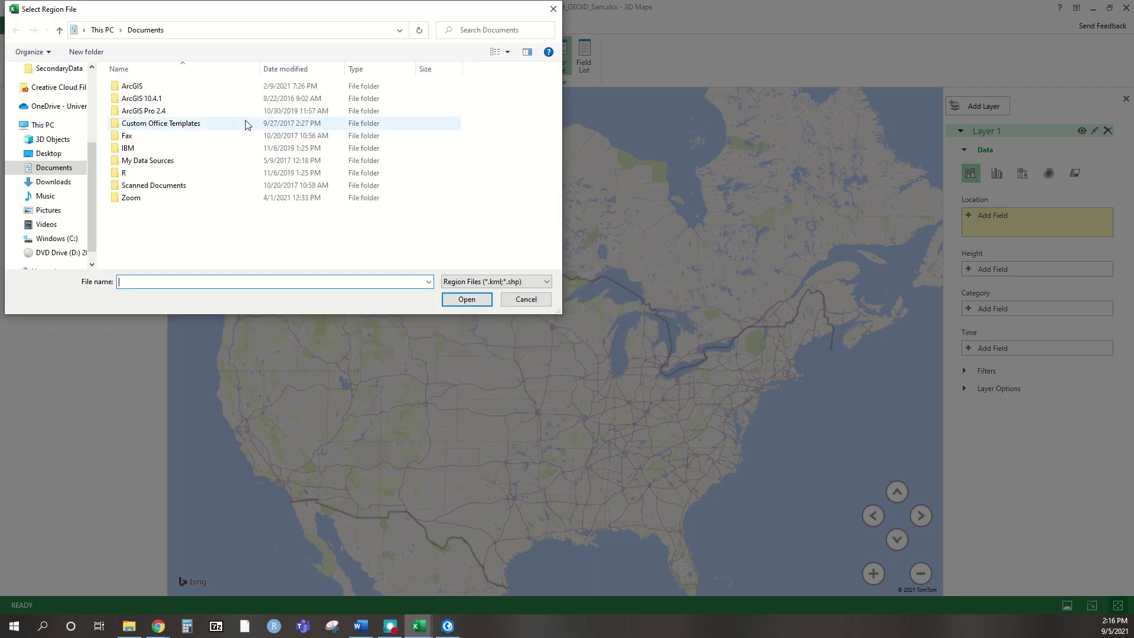
pyautogui.click(52, 155)
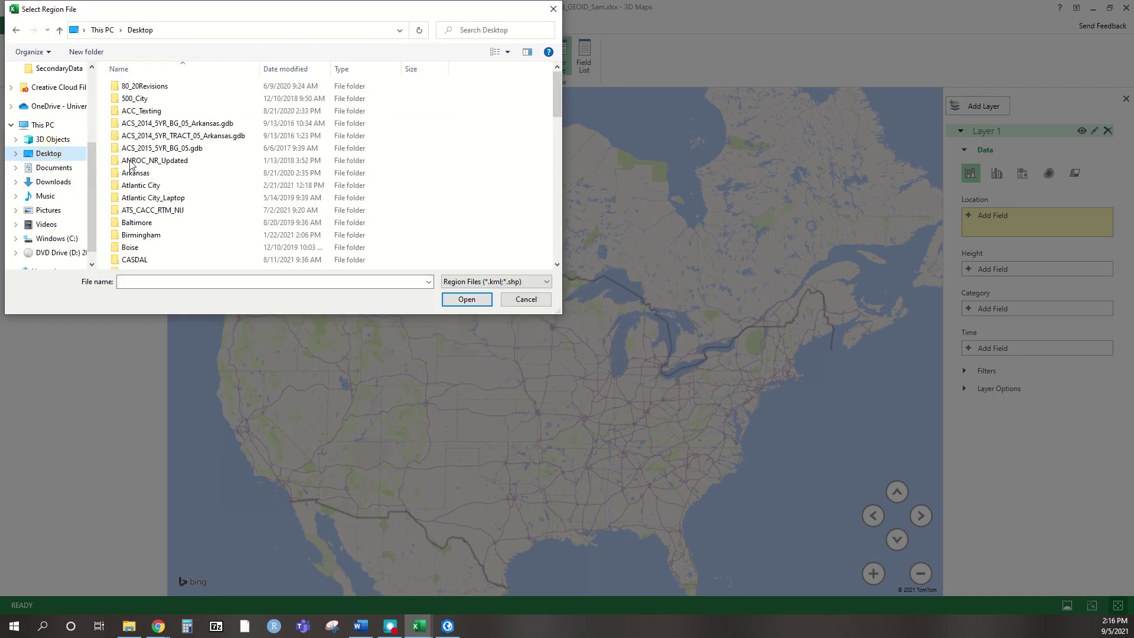
pyautogui.scroll(-4, 188, 175)
pyautogui.doubleClick(142, 139)
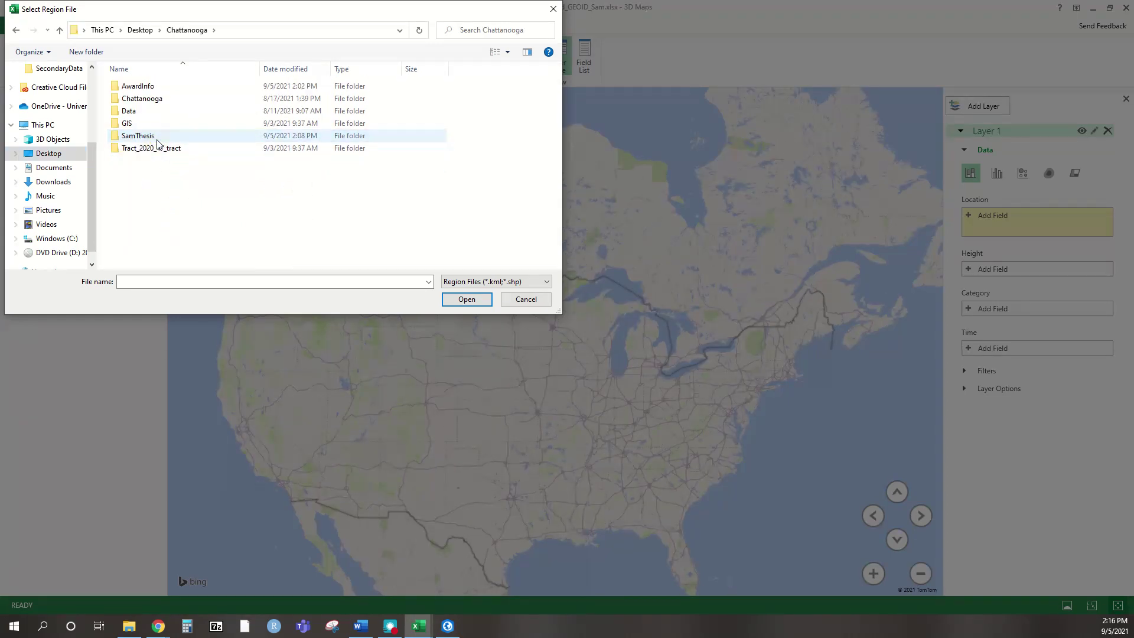
pyautogui.doubleClick(144, 138)
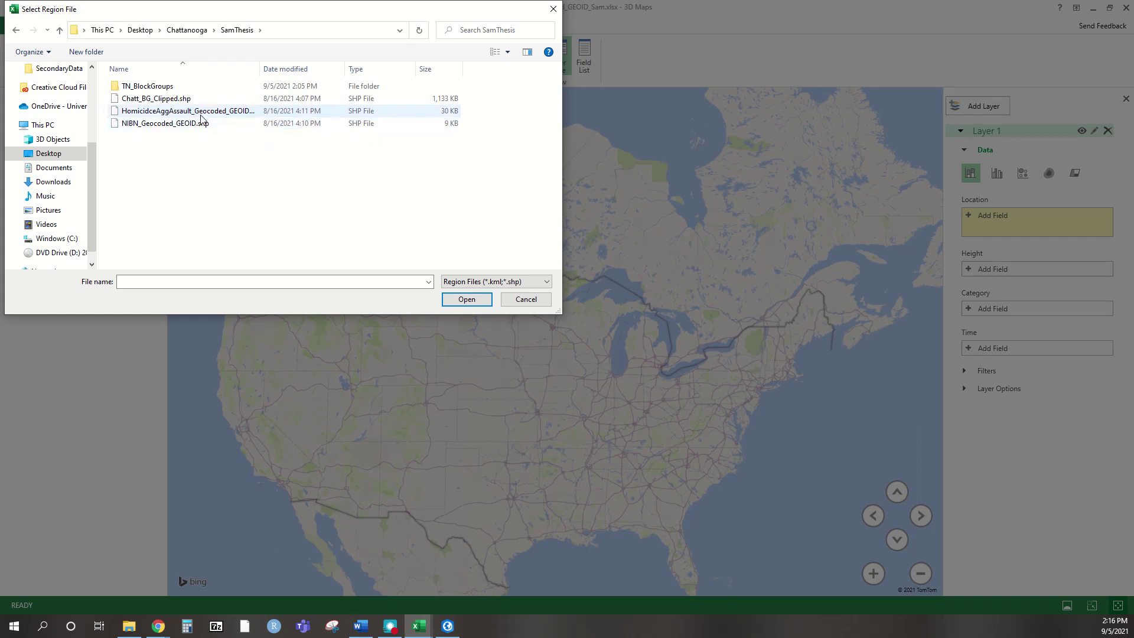
pyautogui.doubleClick(147, 88)
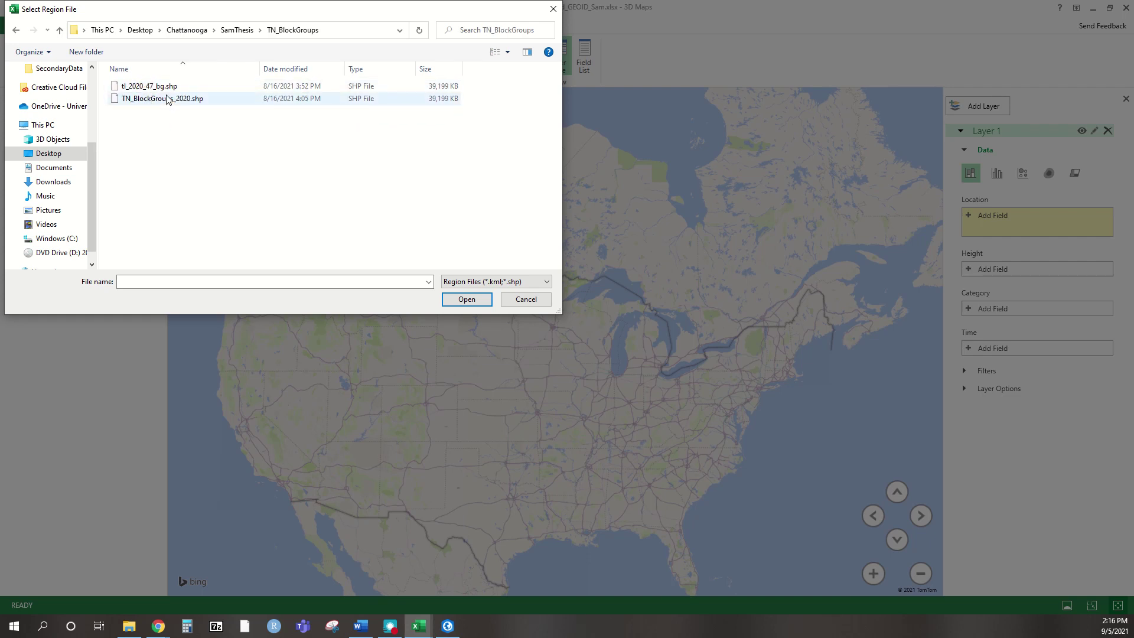
pyautogui.click(157, 91)
pyautogui.click(470, 301)
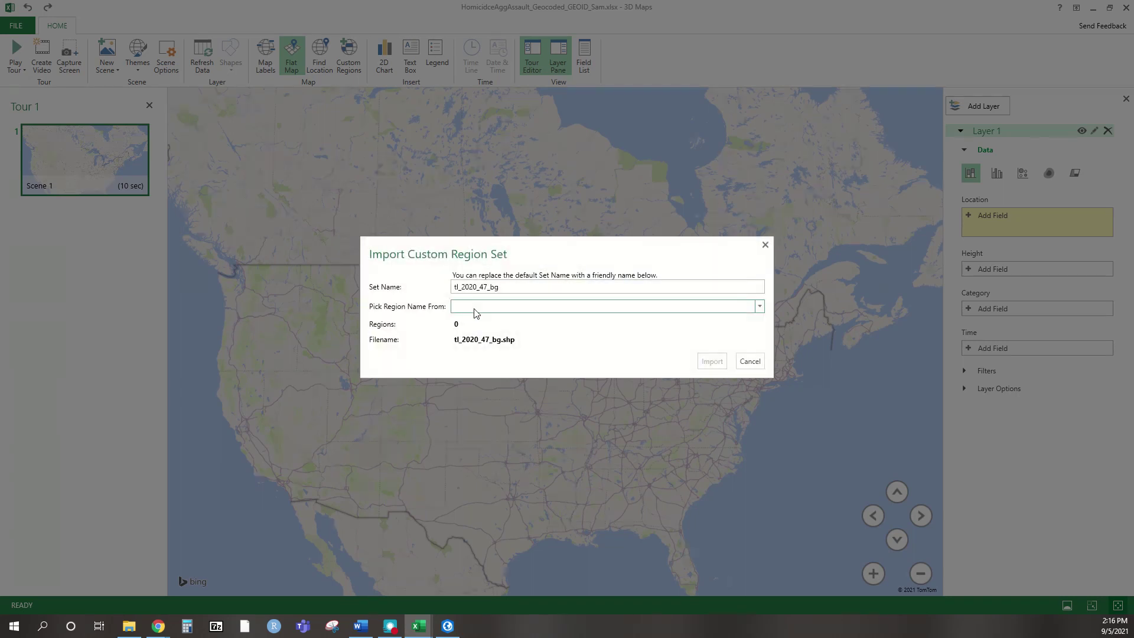
# - Use GEOID as the region name field and import the tl_2020_47_bg region set
pyautogui.click(476, 308)
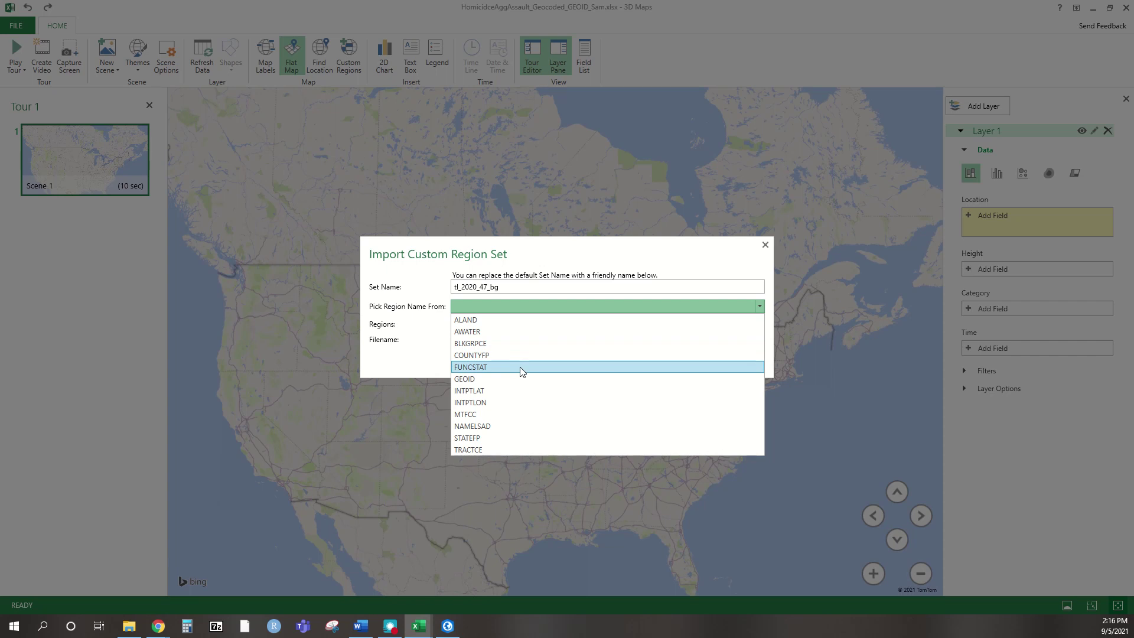
pyautogui.click(583, 384)
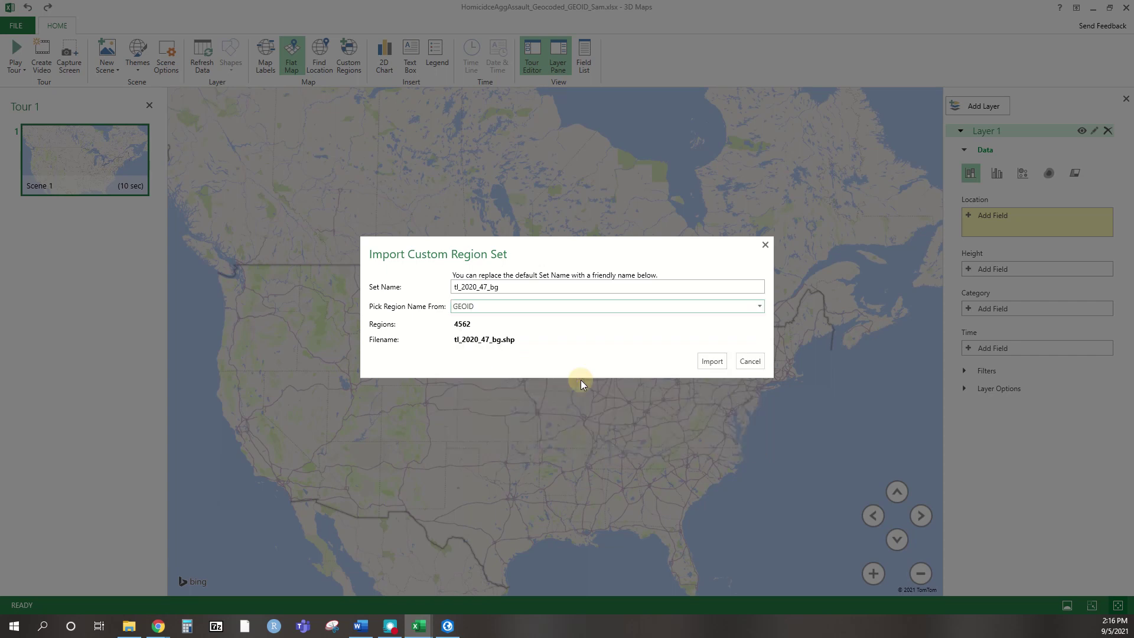
pyautogui.click(713, 361)
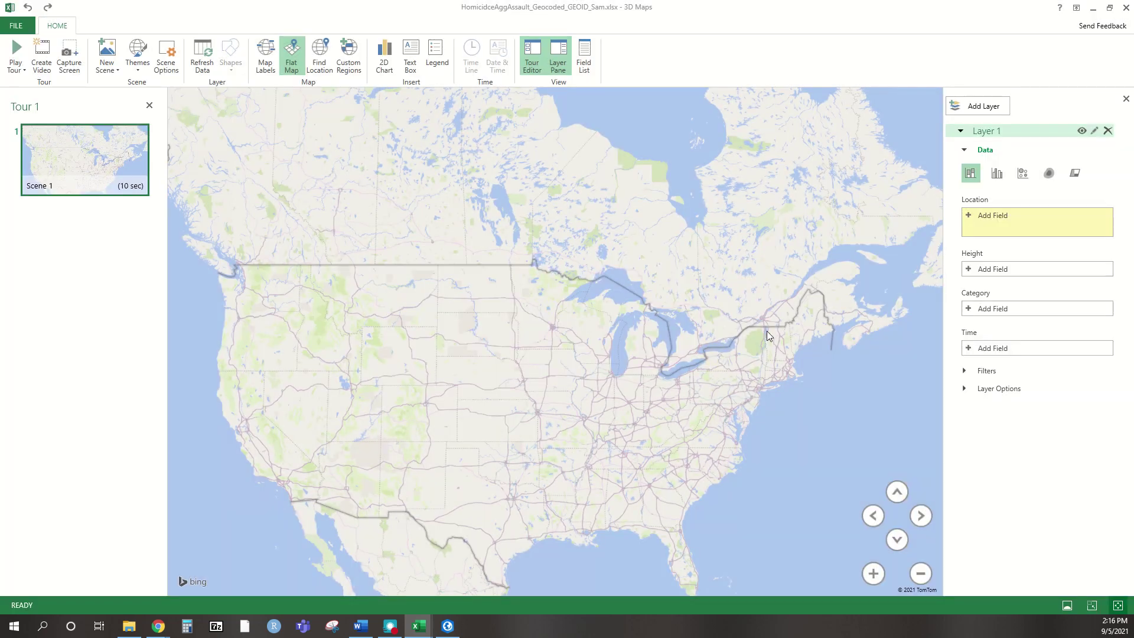
# - Add GEOID as Layer 1's location field and set its type to Custom Region (.kml, .shp)
pyautogui.click(970, 213)
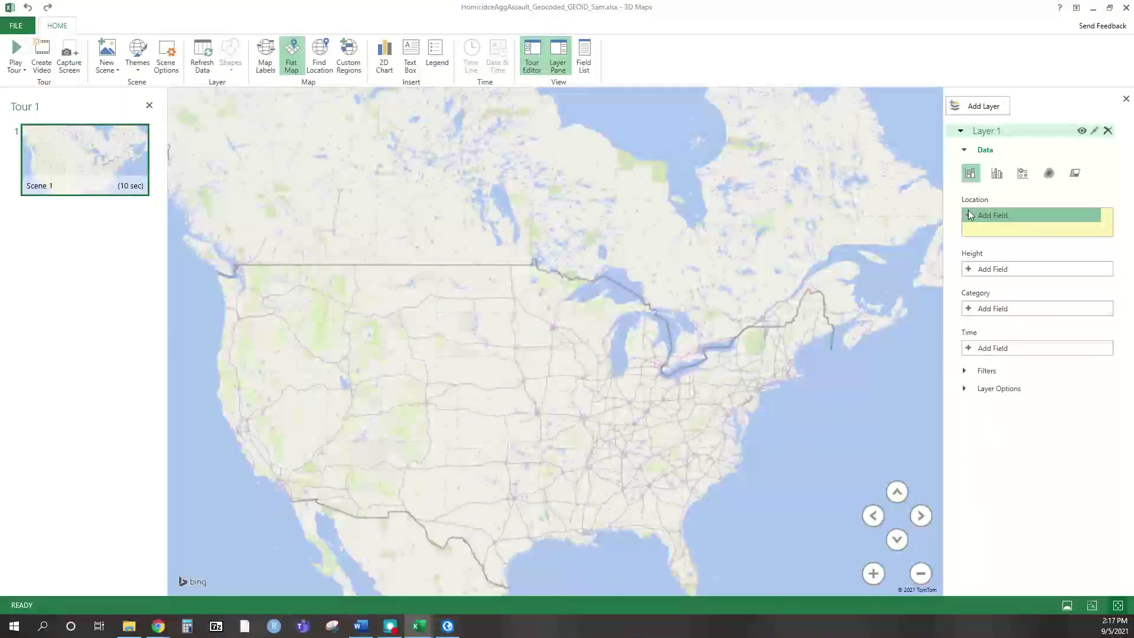
pyautogui.click(1008, 259)
pyautogui.click(1077, 216)
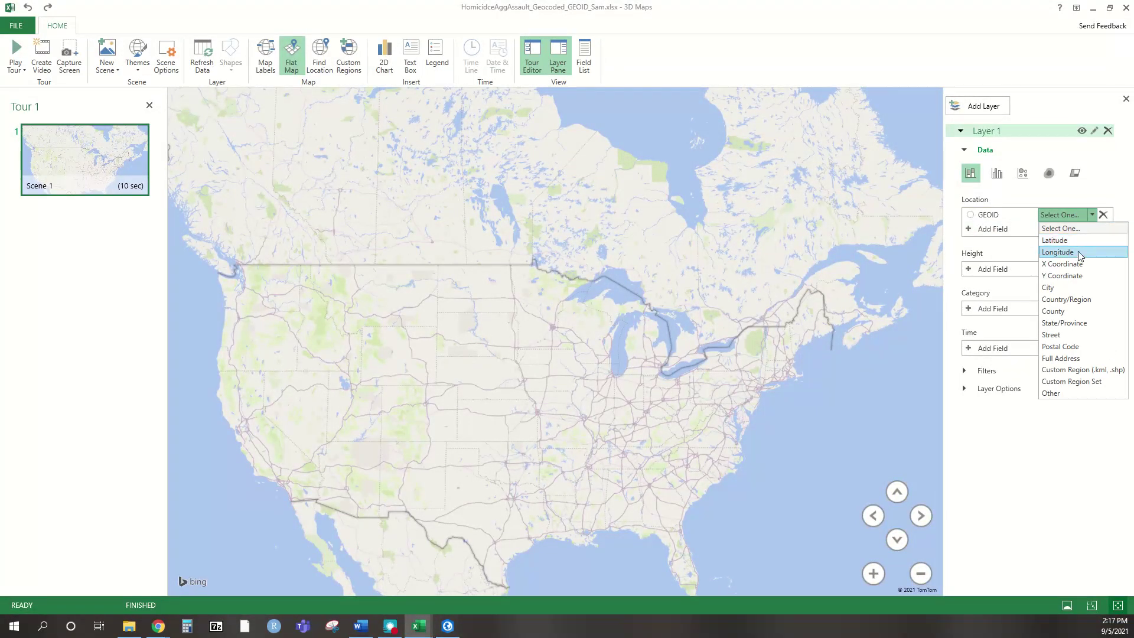
pyautogui.click(1101, 371)
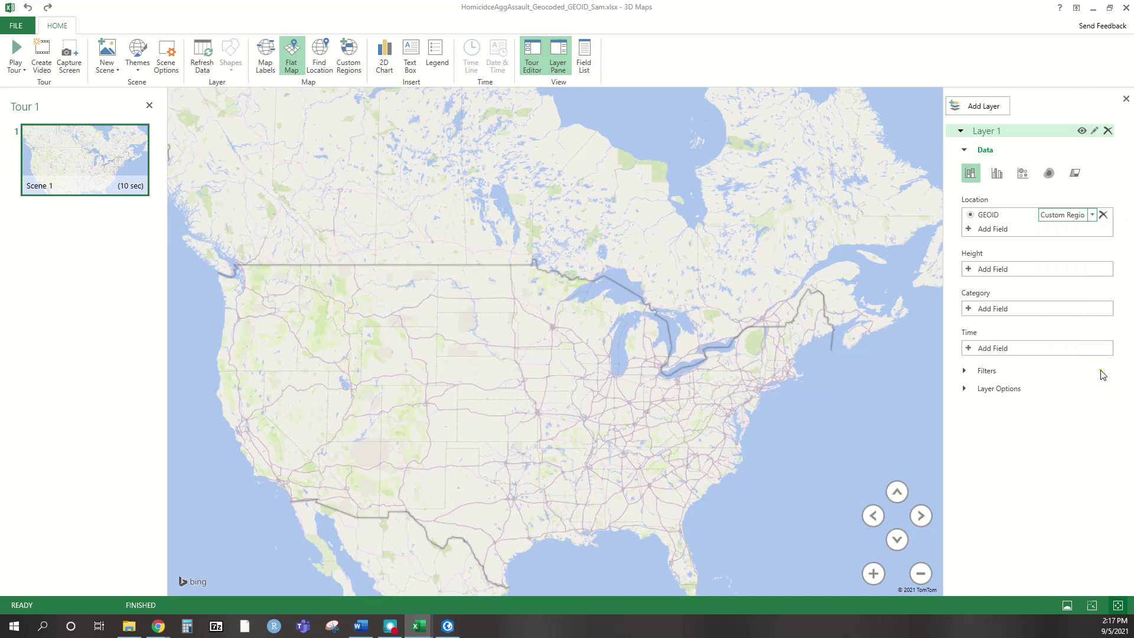
# - Examine the plotted block group markers around Chattanooga on the map up close
pyautogui.scroll(1, 575, 345)
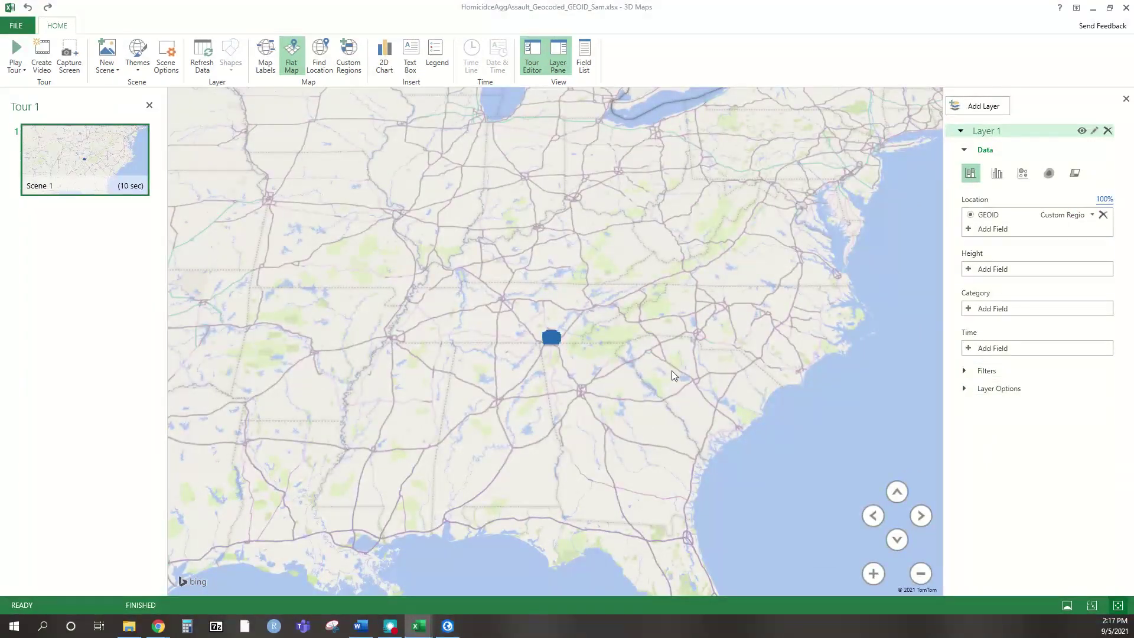
pyautogui.click(904, 494)
pyautogui.scroll(5, 486, 246)
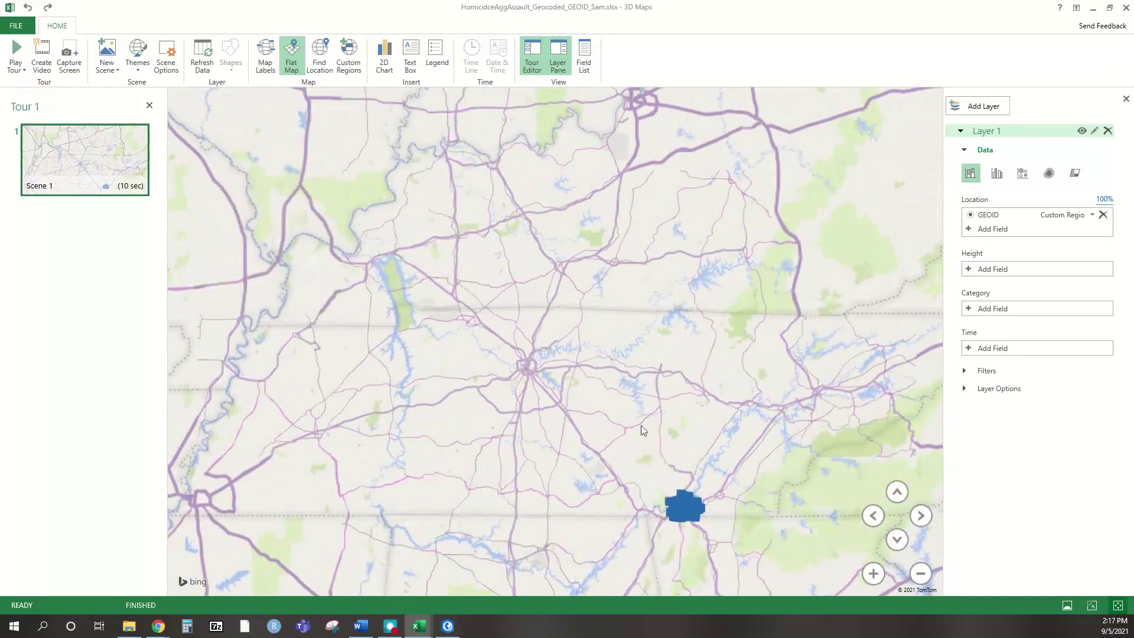
pyautogui.moveTo(720, 433); pyautogui.dragTo(621, 337)
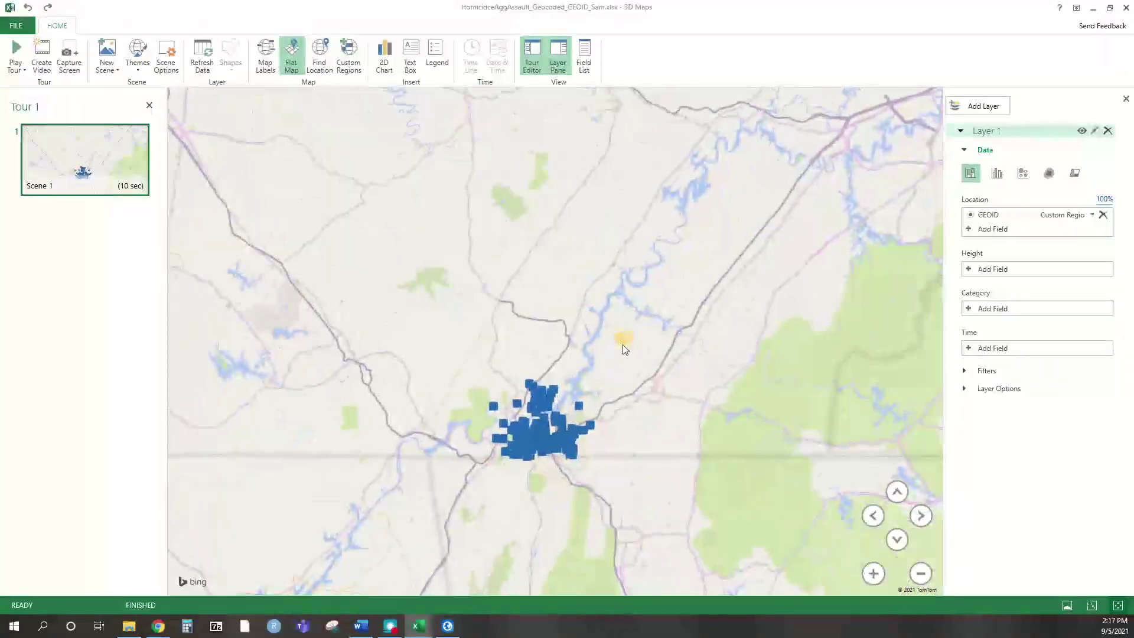
pyautogui.scroll(3, 537, 430)
pyautogui.moveTo(537, 430); pyautogui.dragTo(645, 243)
pyautogui.scroll(2, 642, 240)
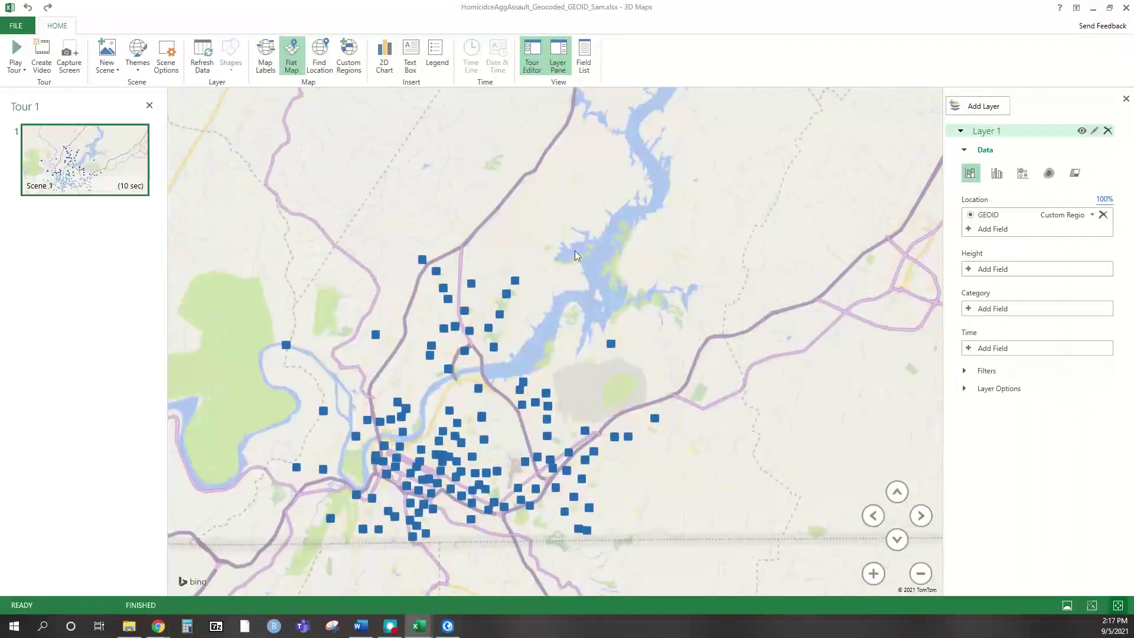
pyautogui.moveTo(569, 256); pyautogui.dragTo(645, 176)
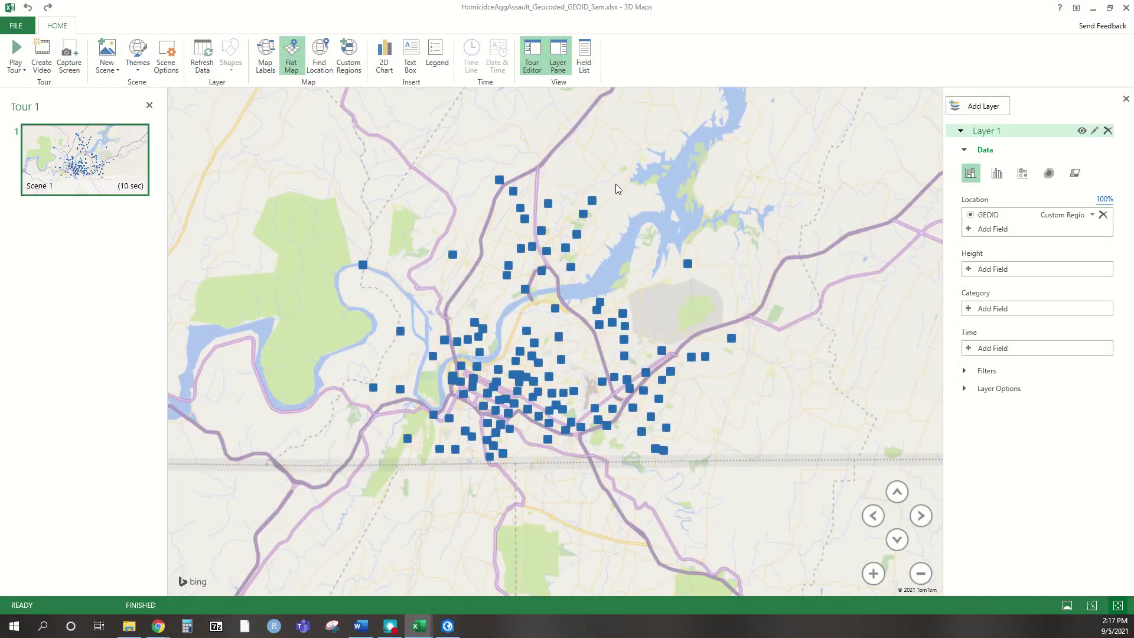
# - Change Layer 1 to a region visualization and shade the block groups by Count_Incidents
pyautogui.click(1075, 173)
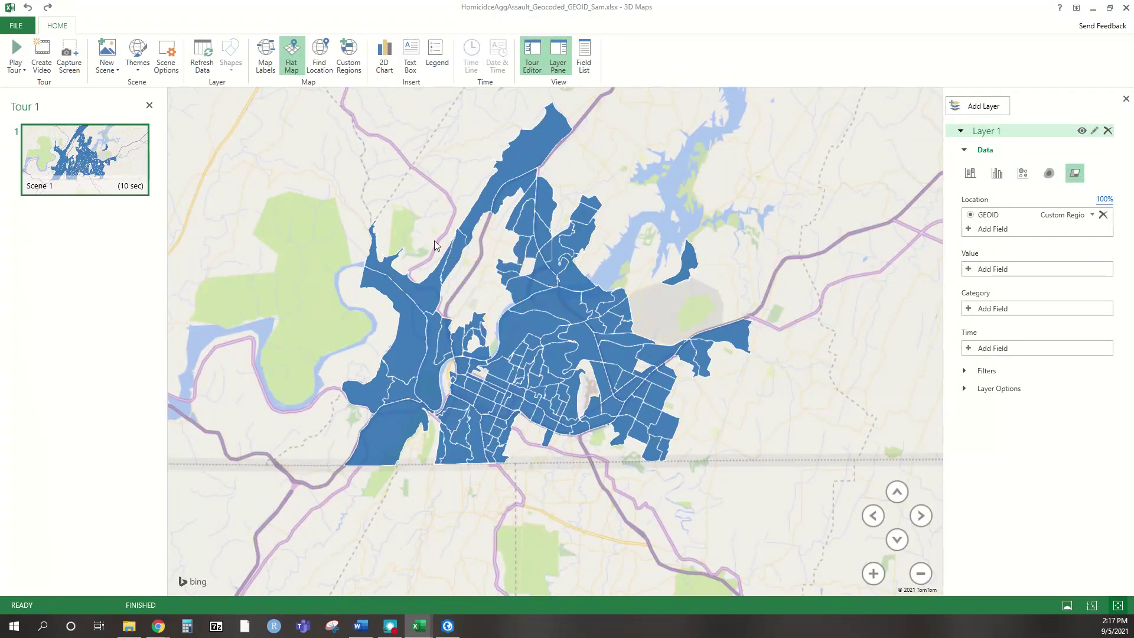
pyautogui.click(969, 271)
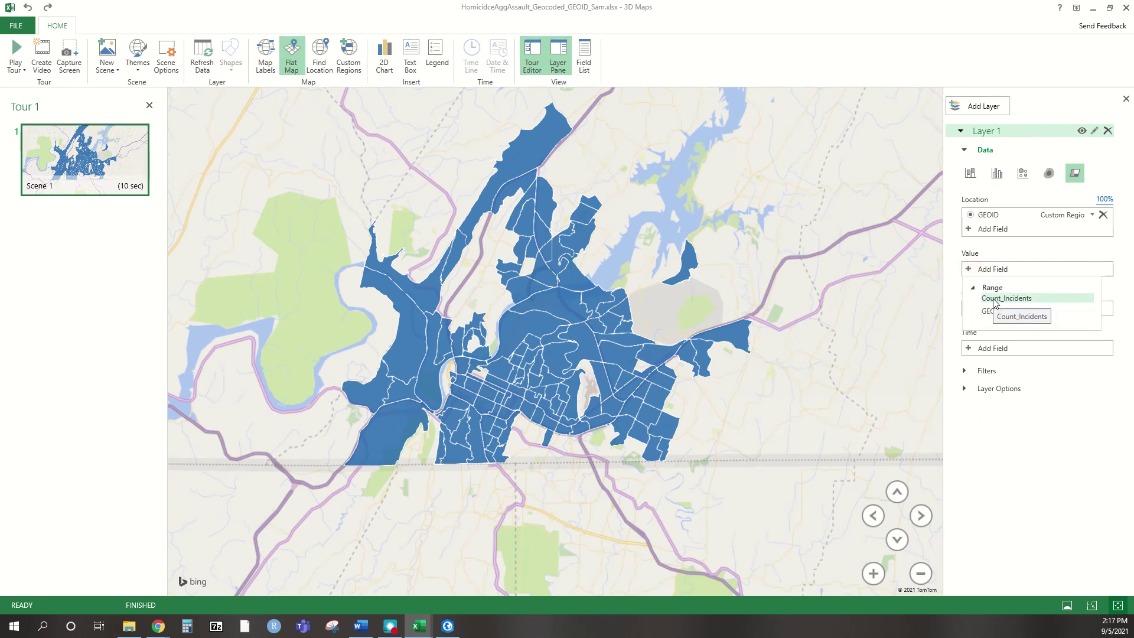
pyautogui.click(995, 299)
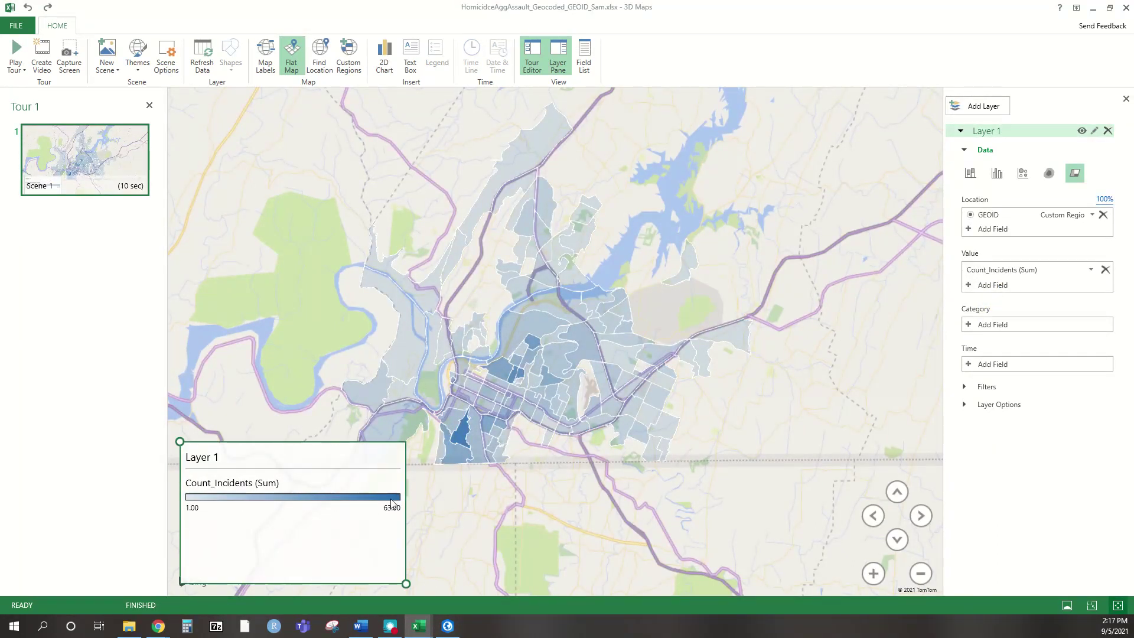
# - Set the Count_Incidents shading of Layer 1 to red and its color scale to 41%
pyautogui.click(966, 405)
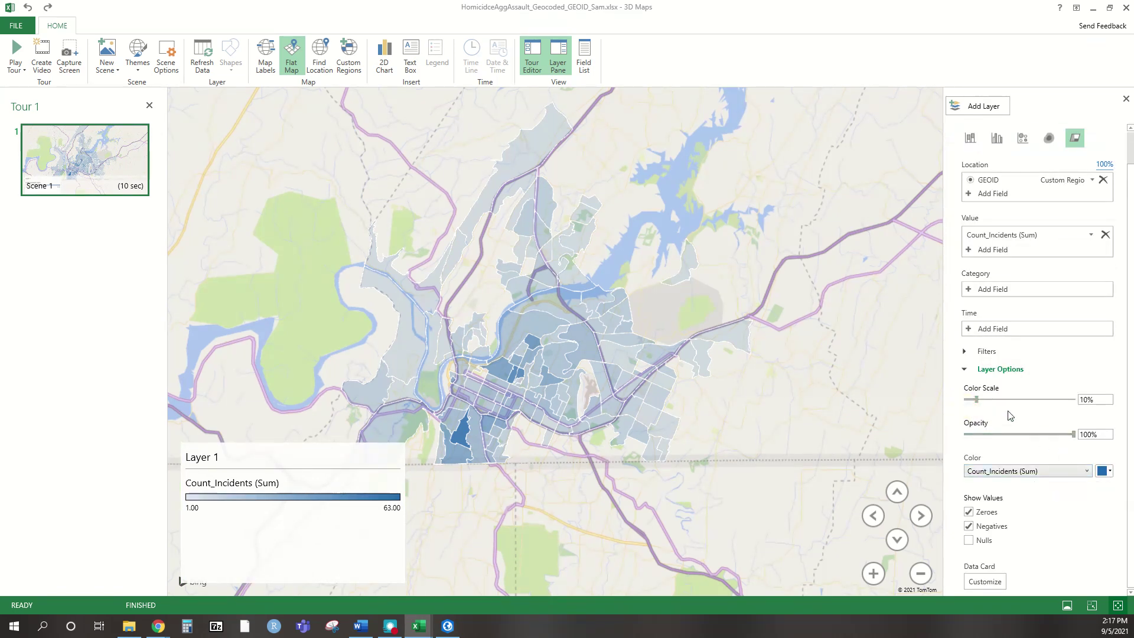
pyautogui.click(1104, 473)
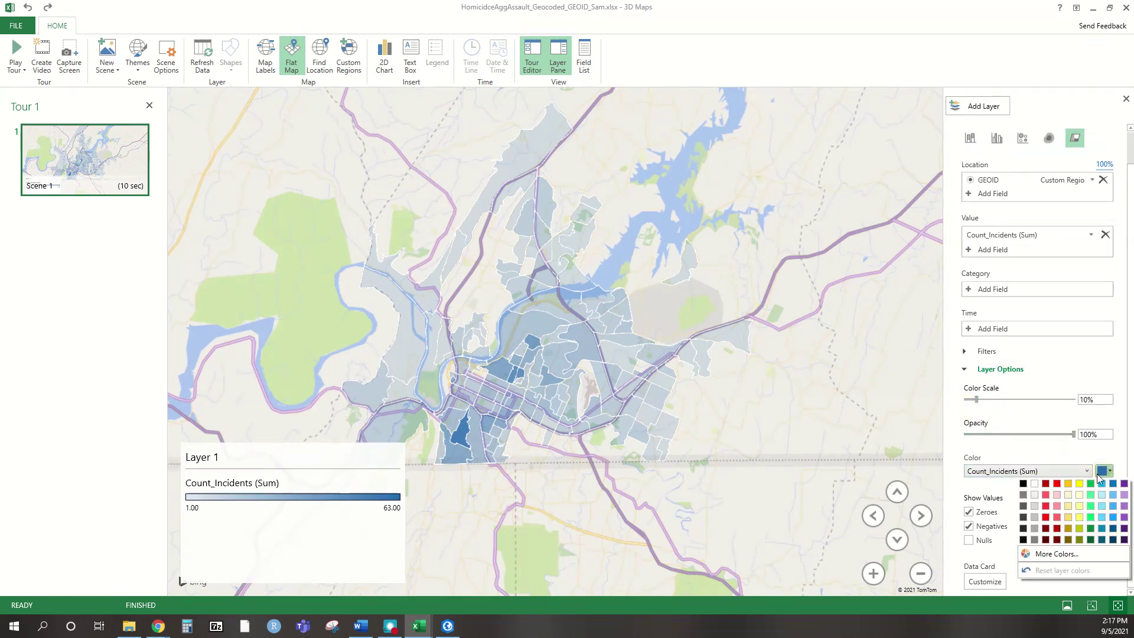
pyautogui.click(1057, 484)
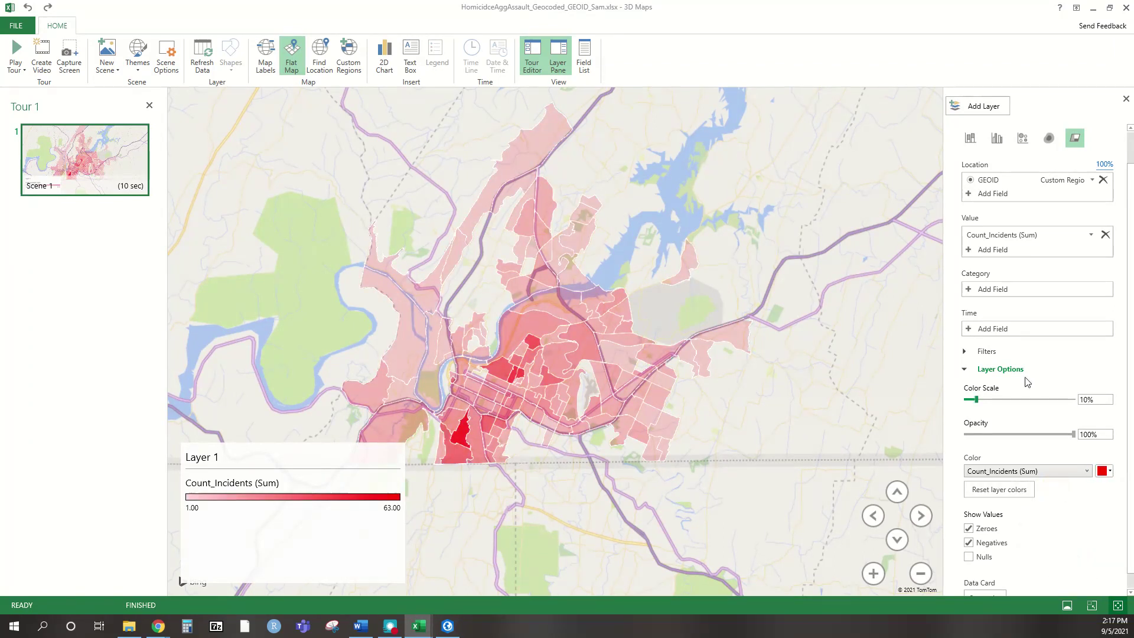
pyautogui.moveTo(975, 399); pyautogui.dragTo(1010, 400)
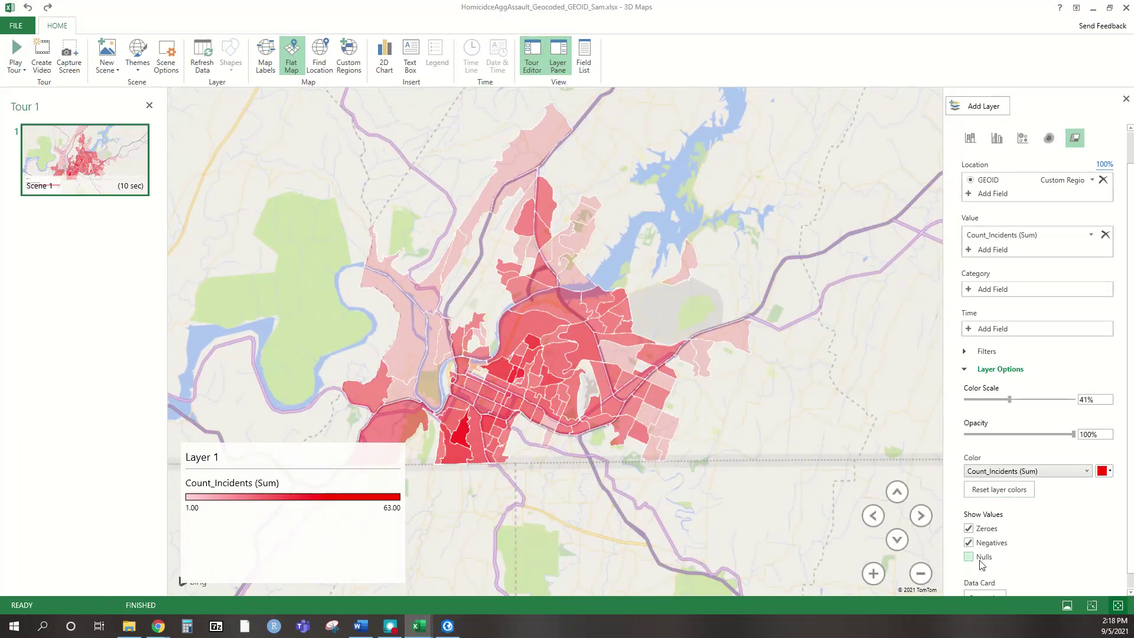
# - Turn the display of zero values off and back on for Layer 1
pyautogui.scroll(-1, 975, 561)
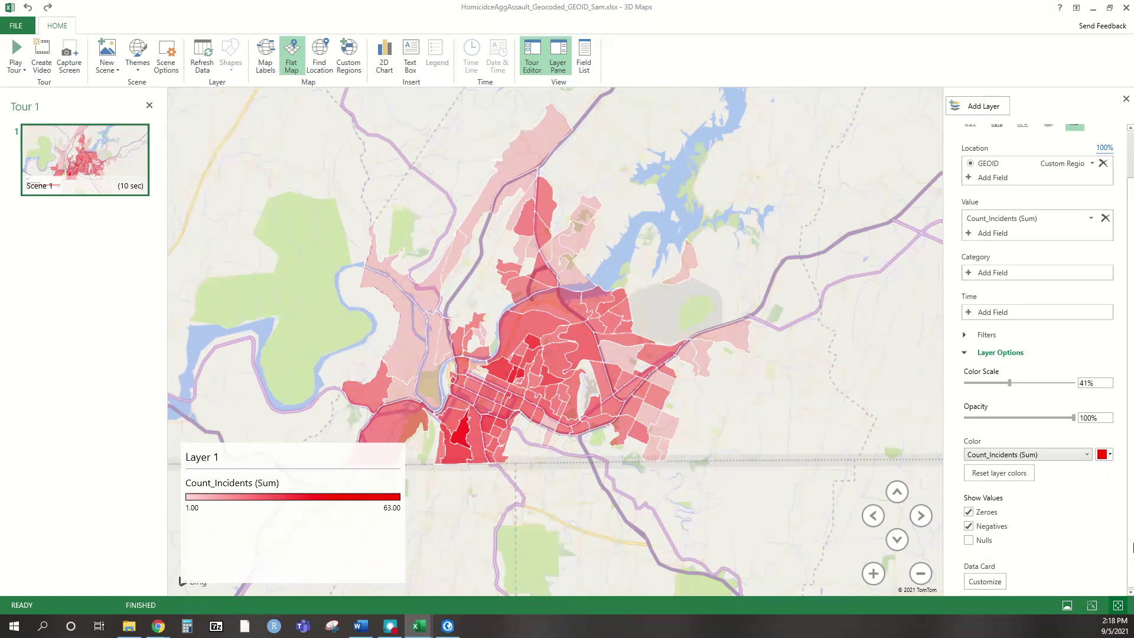
pyautogui.click(967, 512)
pyautogui.click(967, 512)
pyautogui.click(1105, 456)
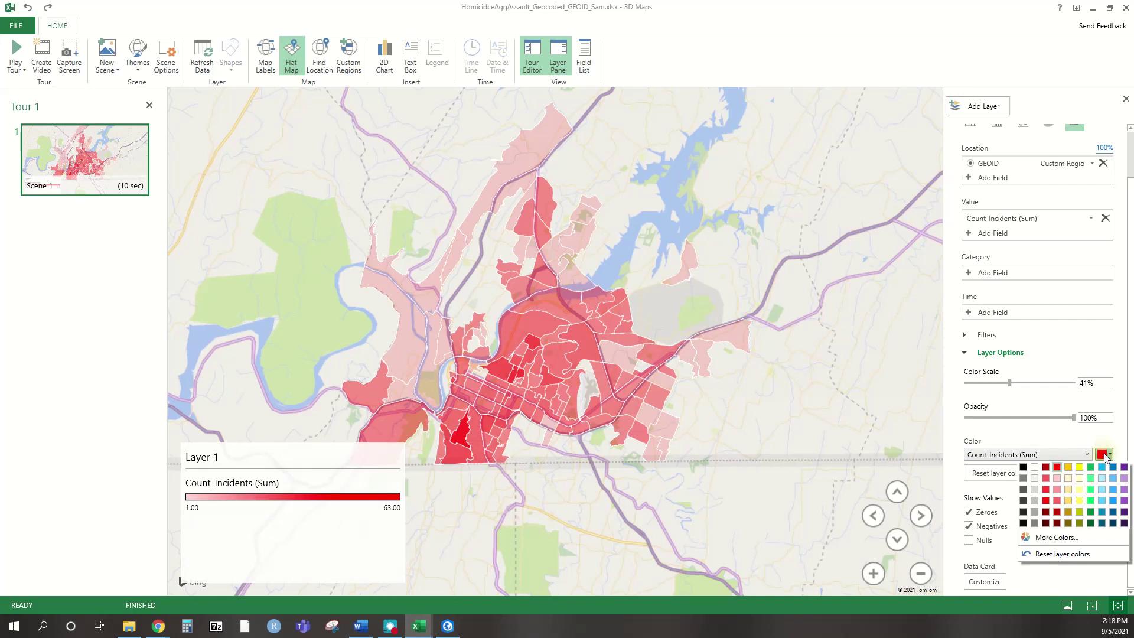
pyautogui.click(201, 501)
pyautogui.doubleClick(201, 501)
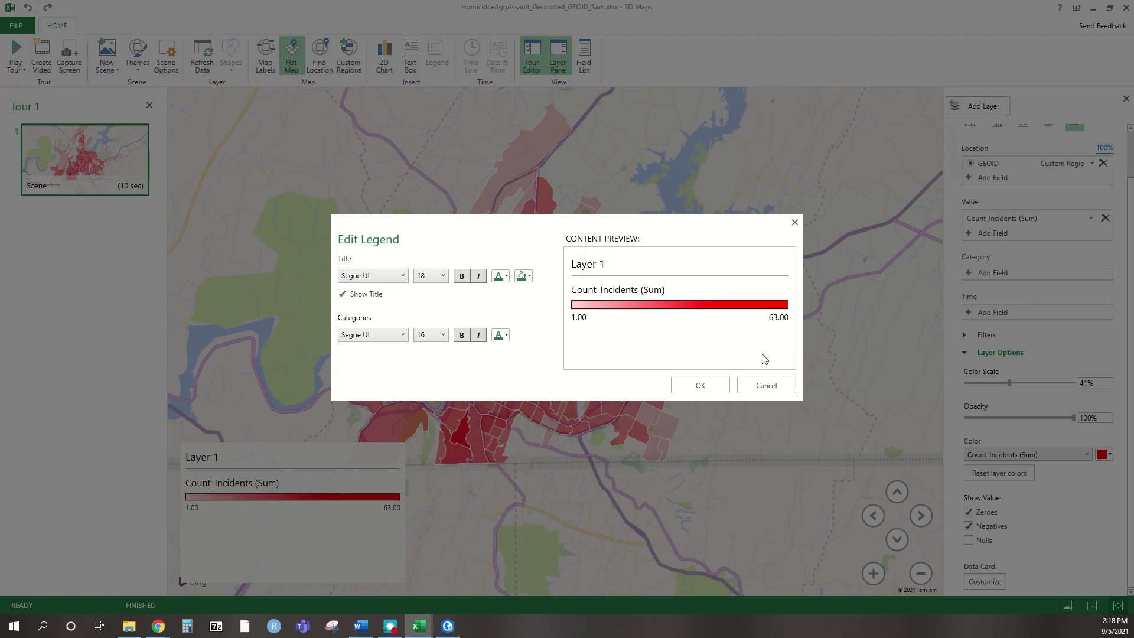
pyautogui.click(766, 385)
pyautogui.scroll(1, 1004, 178)
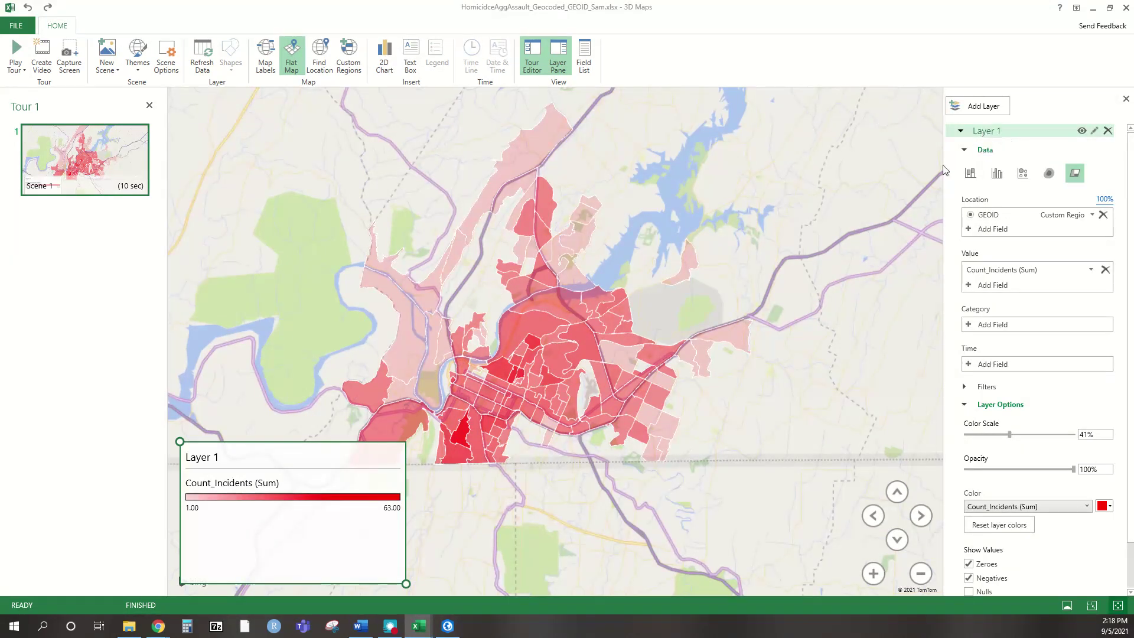
# - Rename Layer 1 to Legend so that the map legend carries this title
pyautogui.moveTo(459, 267); pyautogui.dragTo(552, 299)
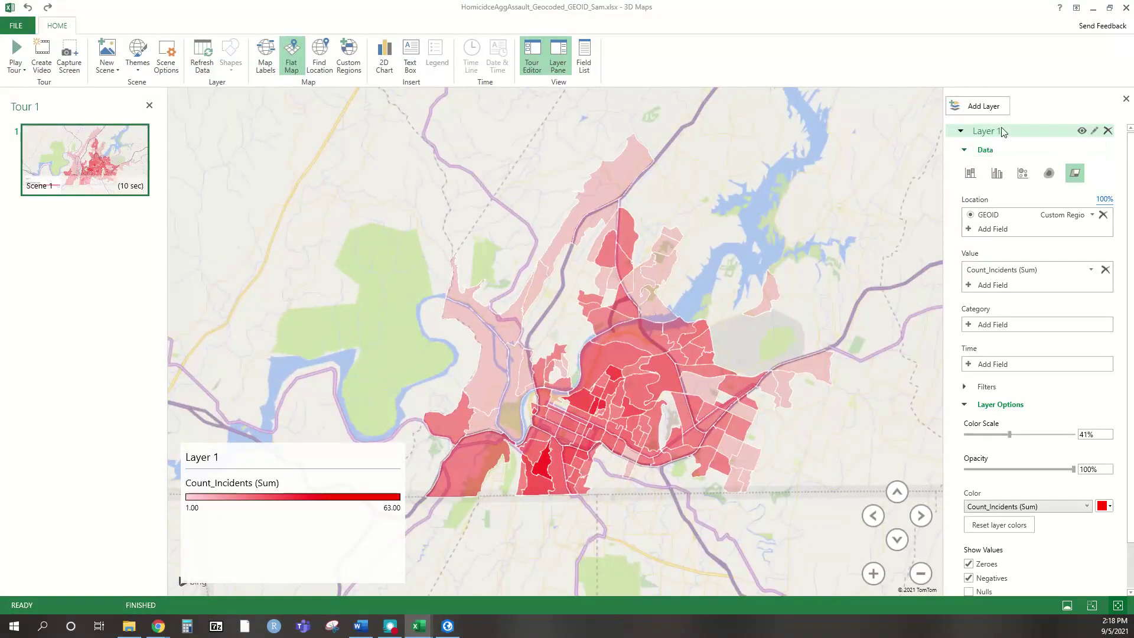
pyautogui.click(208, 460)
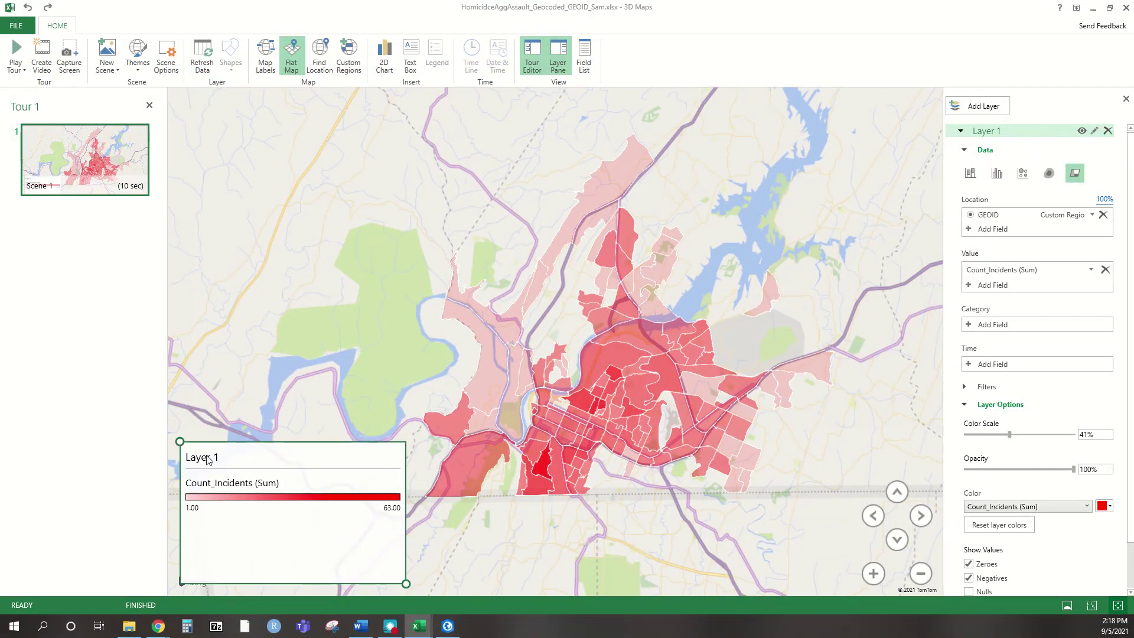
pyautogui.doubleClick(996, 131)
pyautogui.moveTo(998, 132); pyautogui.dragTo(974, 133)
pyautogui.press('BackSpace')
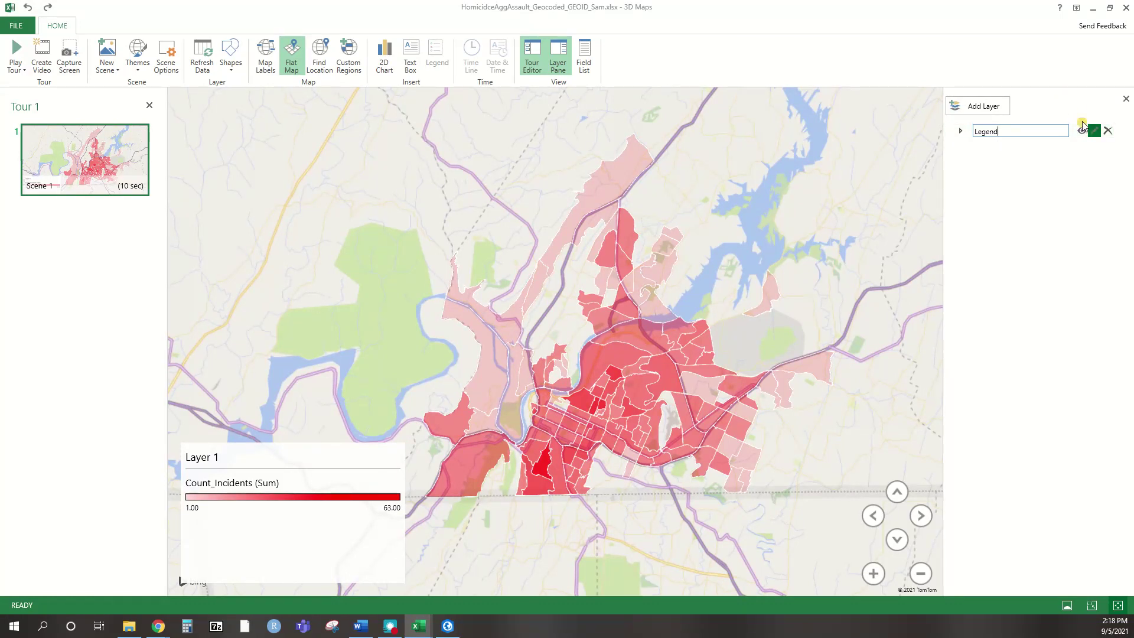
pyautogui.press('Return')
# - Shrink the legend box's height to fit its contents and move it to the open area northwest of the shaded block groups
pyautogui.click(220, 527)
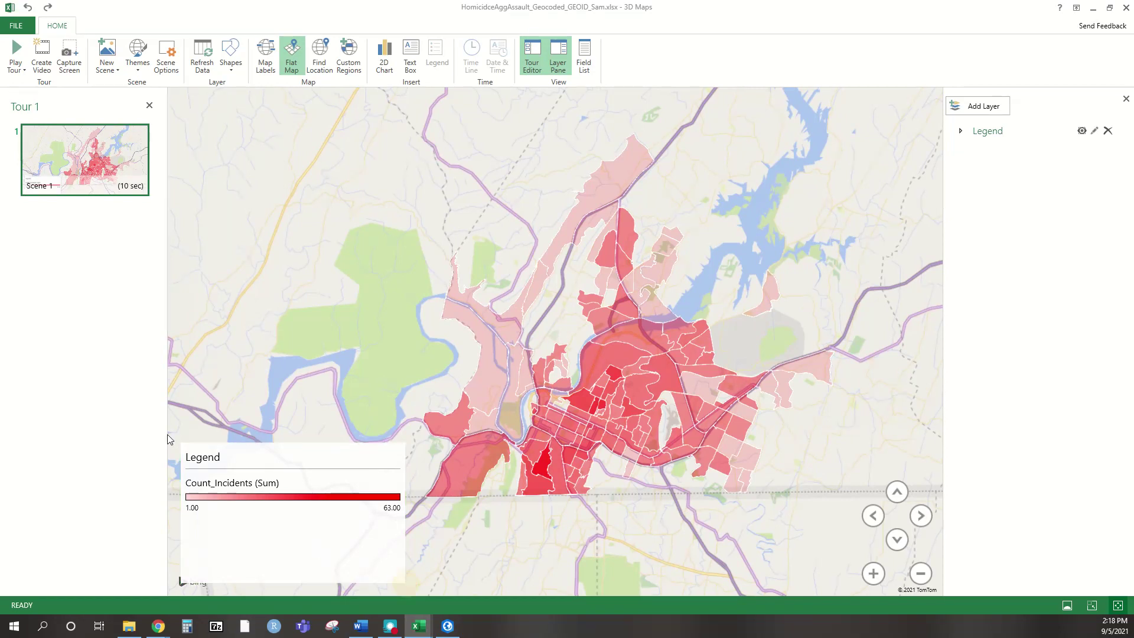
pyautogui.moveTo(182, 446); pyautogui.dragTo(177, 514)
pyautogui.moveTo(299, 507); pyautogui.dragTo(313, 195)
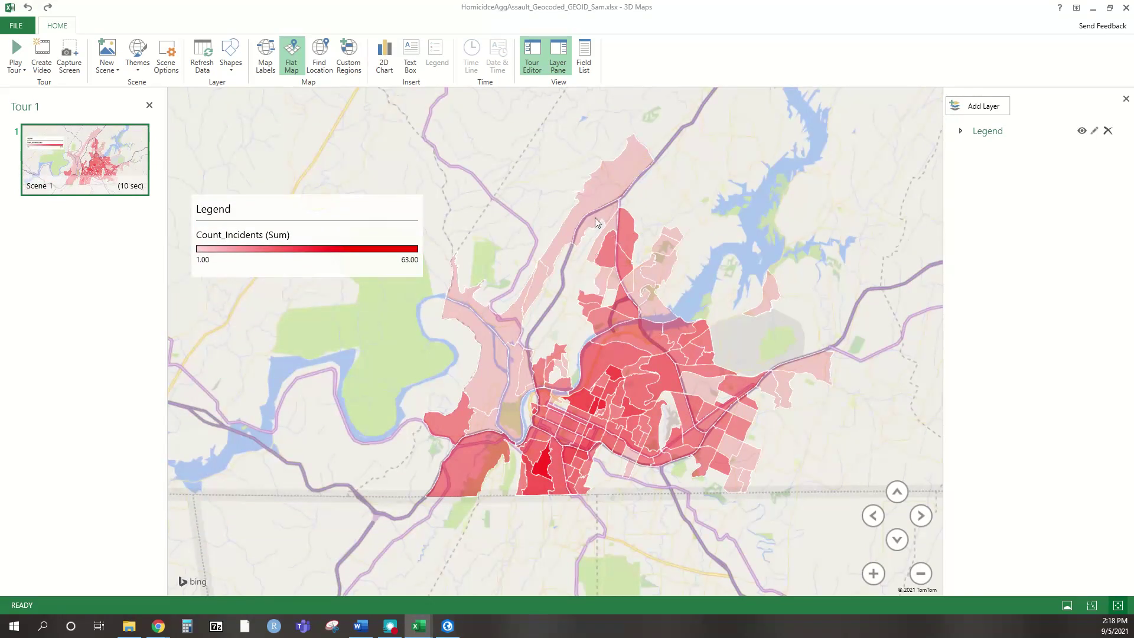
pyautogui.scroll(3, 539, 222)
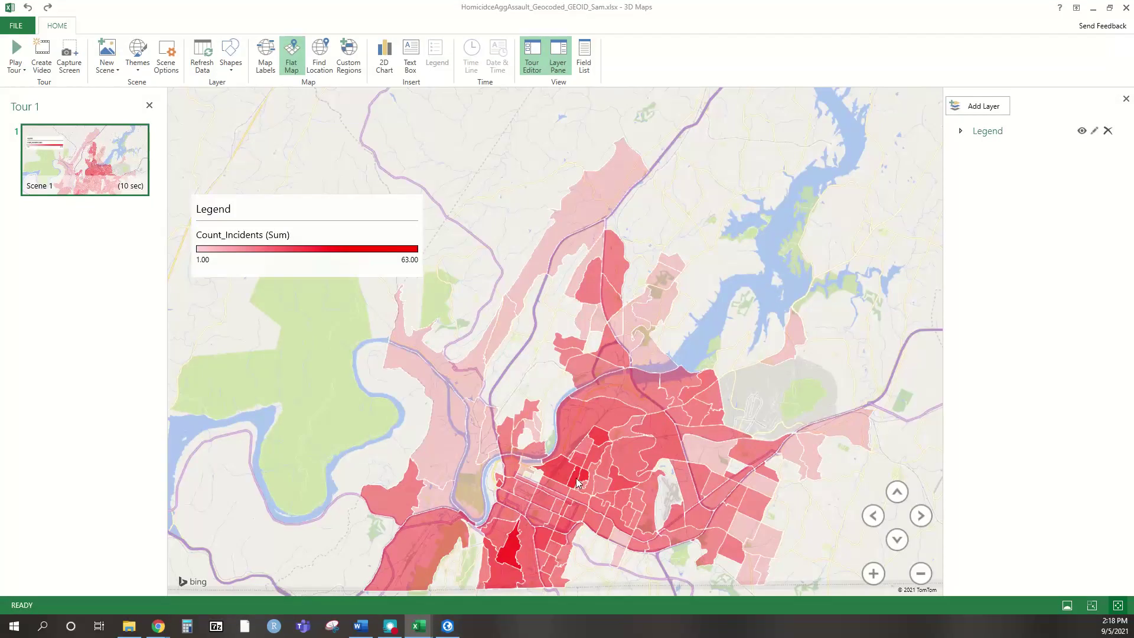
pyautogui.moveTo(574, 482)
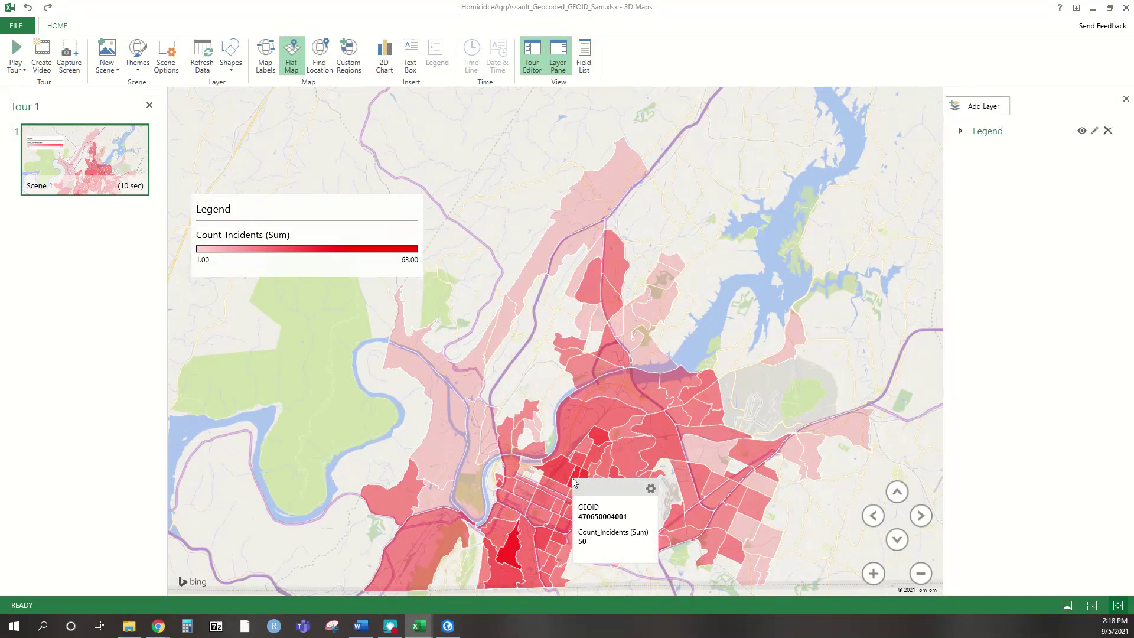
pyautogui.moveTo(574, 482); pyautogui.dragTo(574, 394)
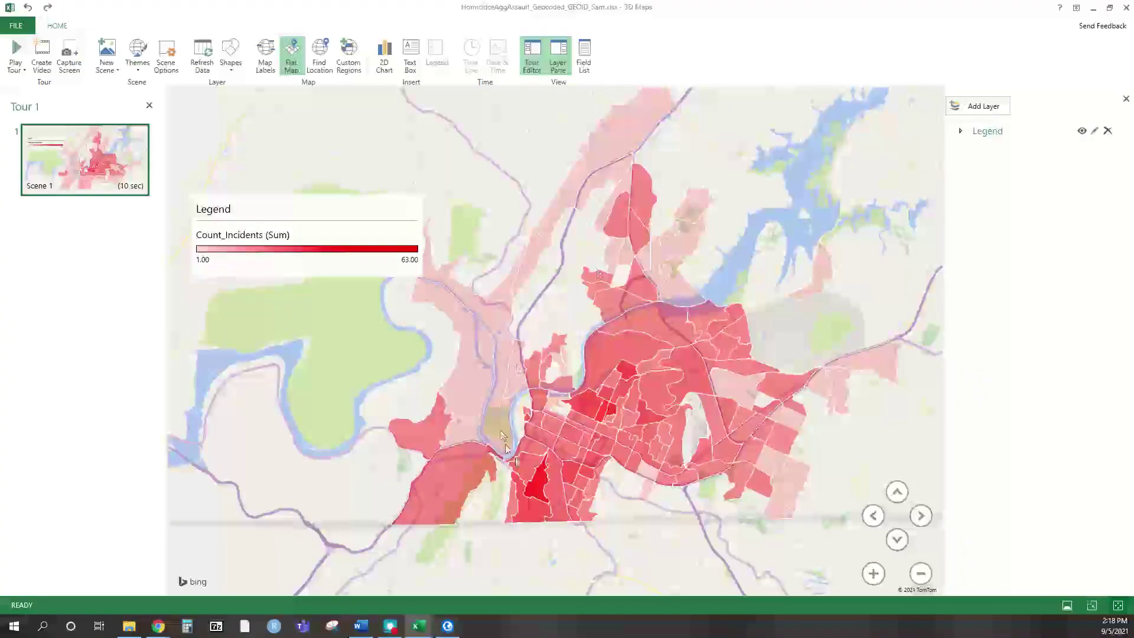
pyautogui.click(604, 415)
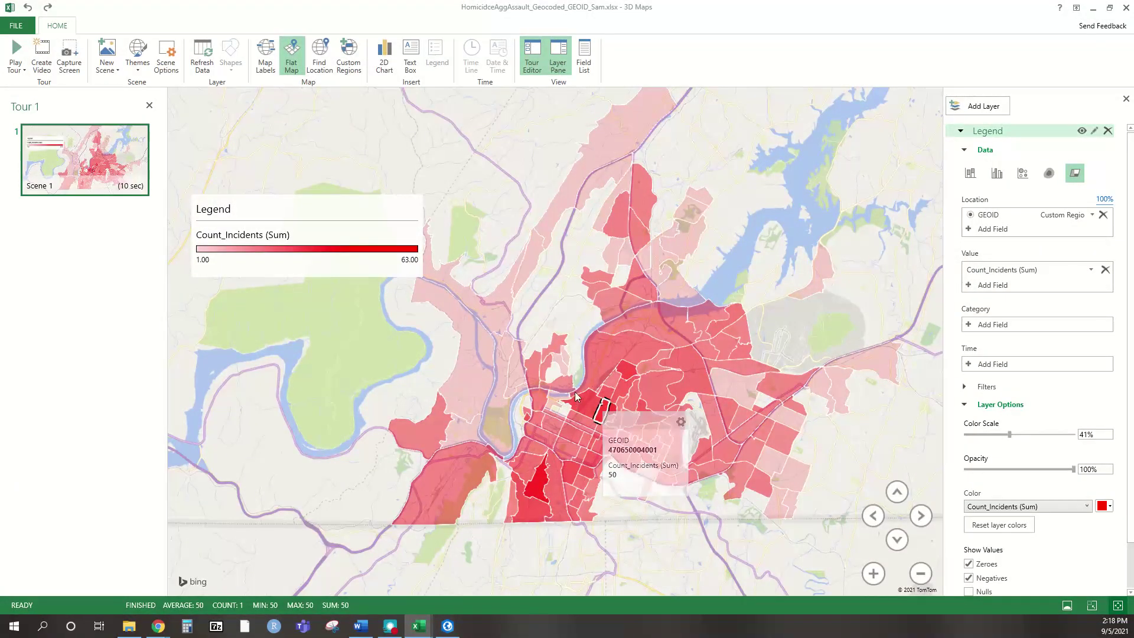
pyautogui.scroll(5, 604, 409)
pyautogui.scroll(5, 612, 427)
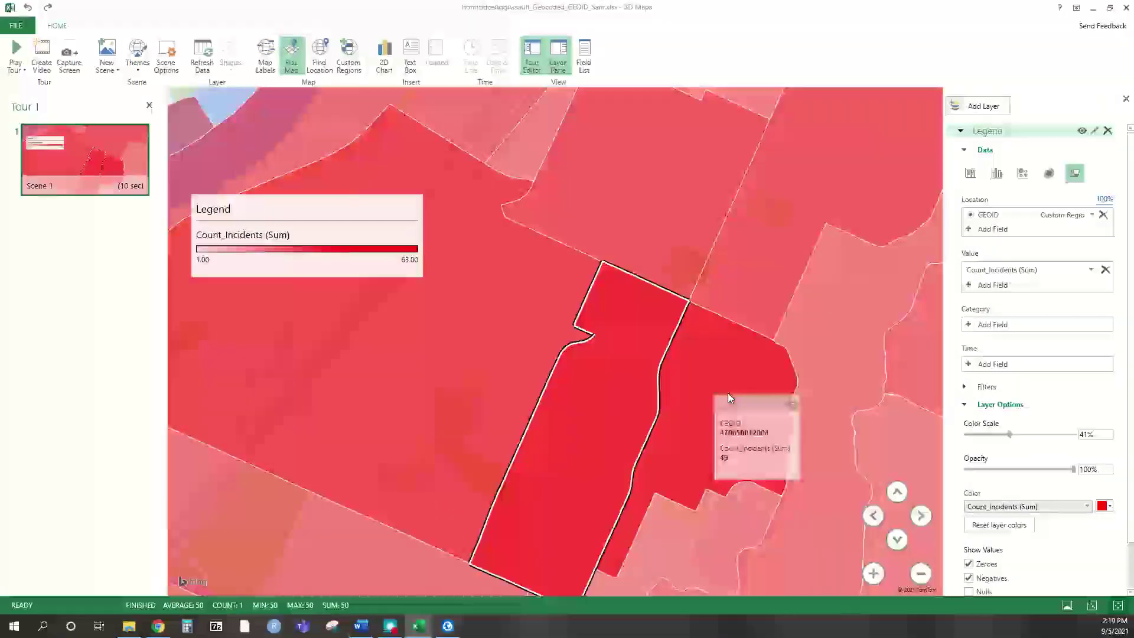
pyautogui.moveTo(587, 378)
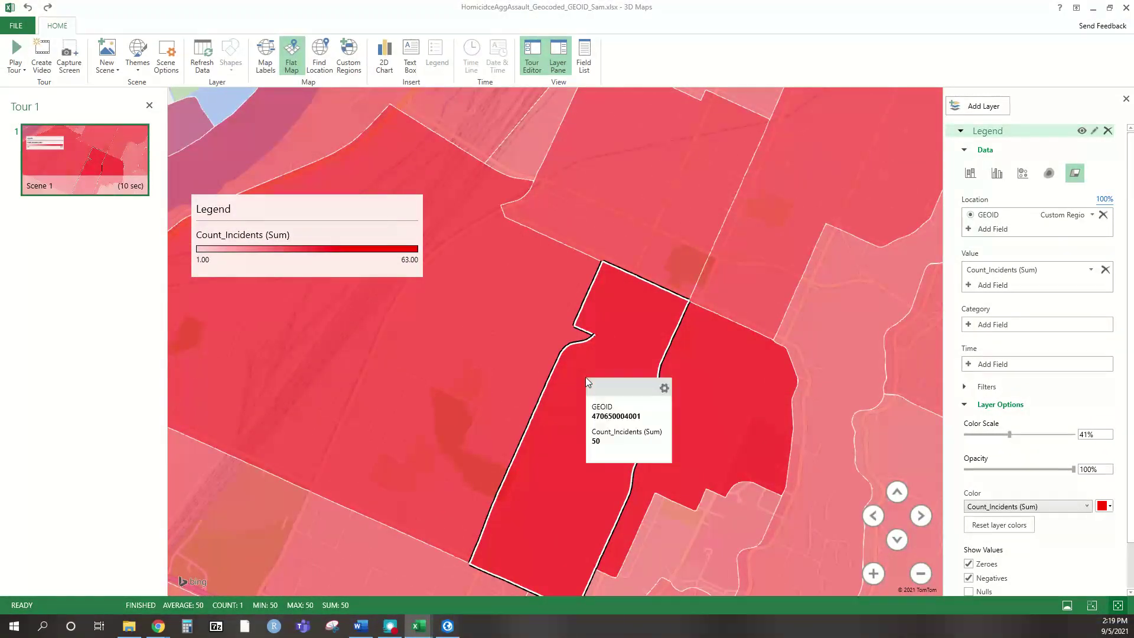
pyautogui.moveTo(725, 384)
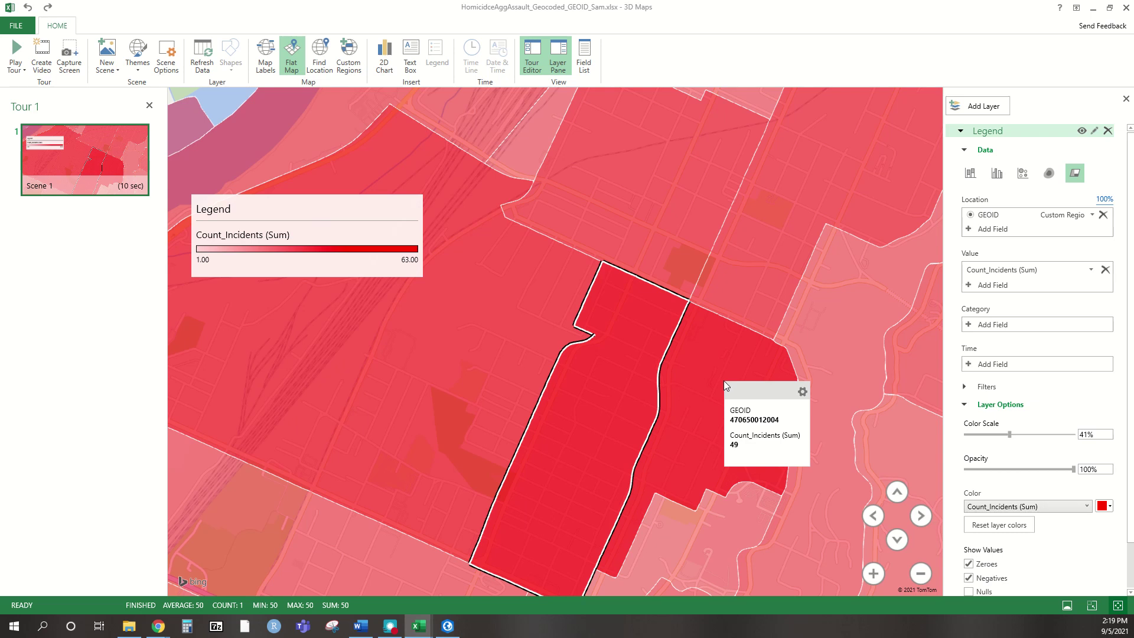
pyautogui.moveTo(518, 353)
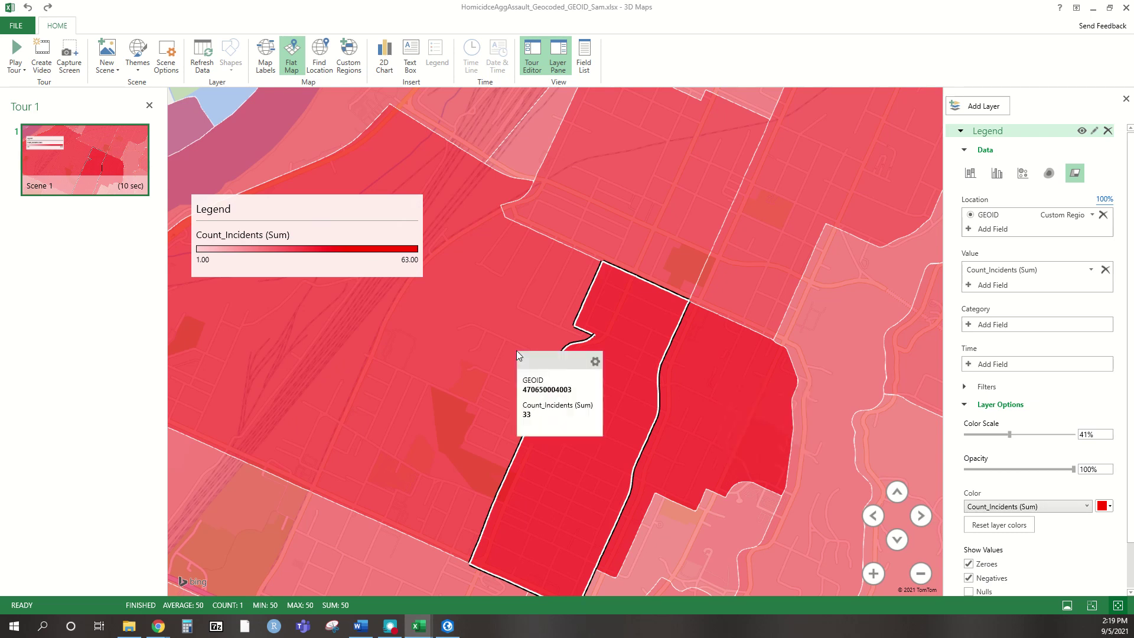
pyautogui.moveTo(399, 368); pyautogui.dragTo(509, 373)
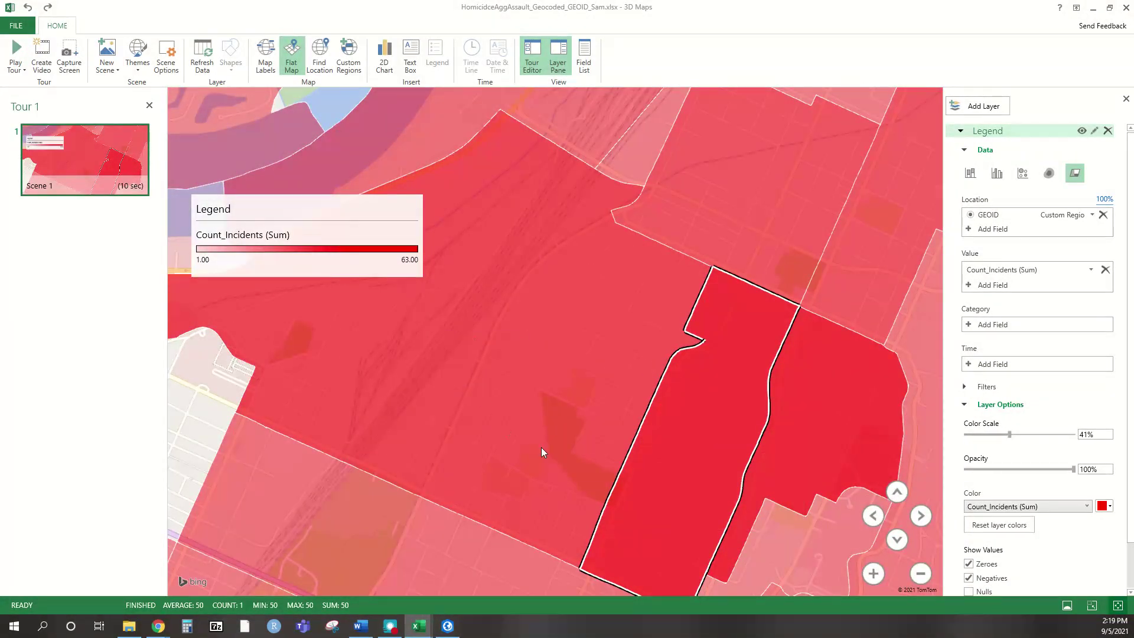
# - Turn on the map labels beneath the shaded block groups
pyautogui.scroll(-3, 585, 364)
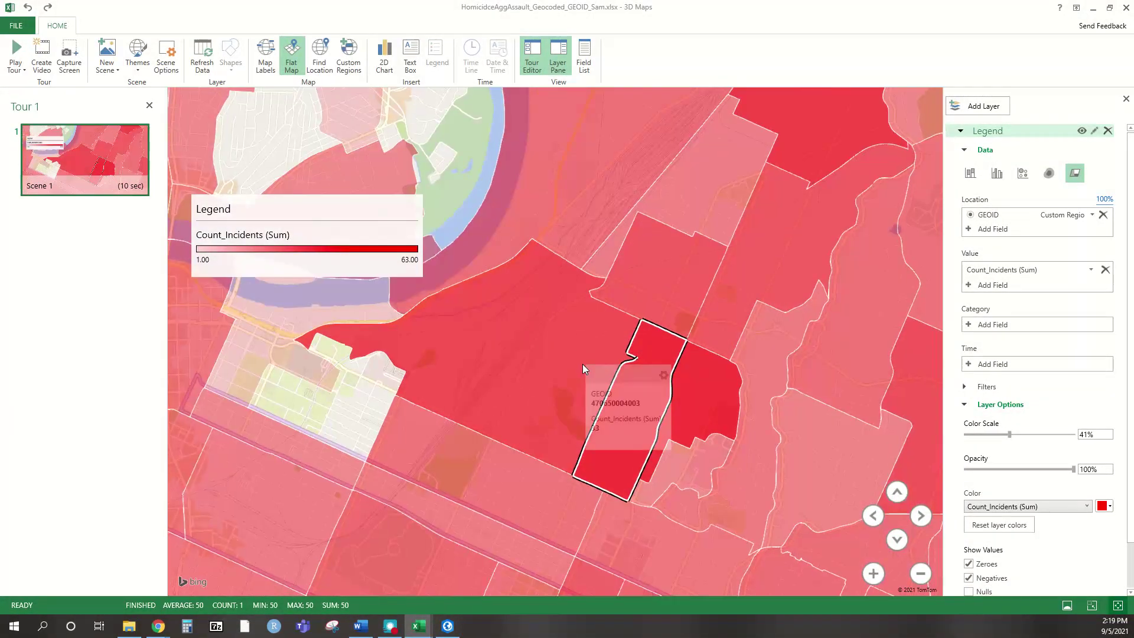
pyautogui.scroll(4, 585, 364)
pyautogui.scroll(3, 484, 517)
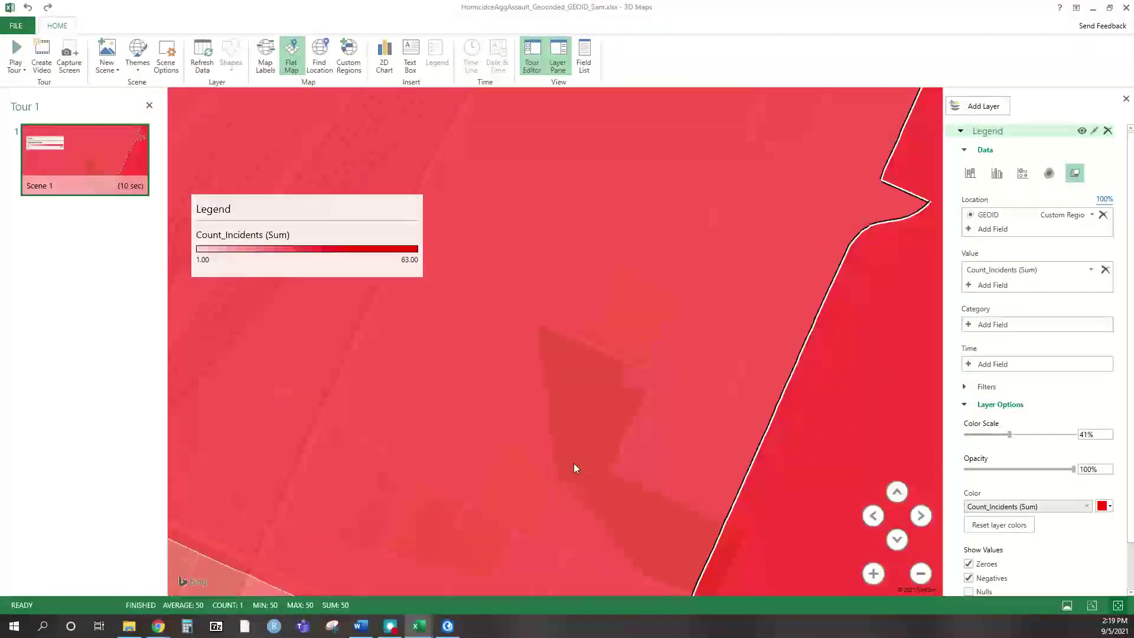
pyautogui.scroll(2, 626, 460)
pyautogui.scroll(-3, 678, 446)
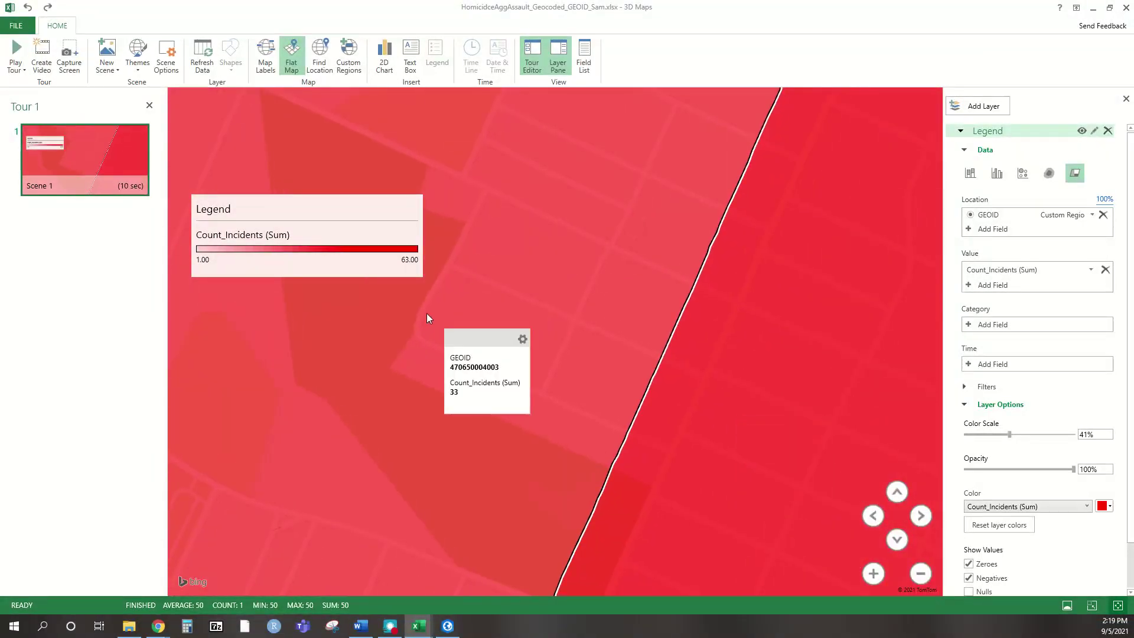
pyautogui.scroll(-5, 740, 339)
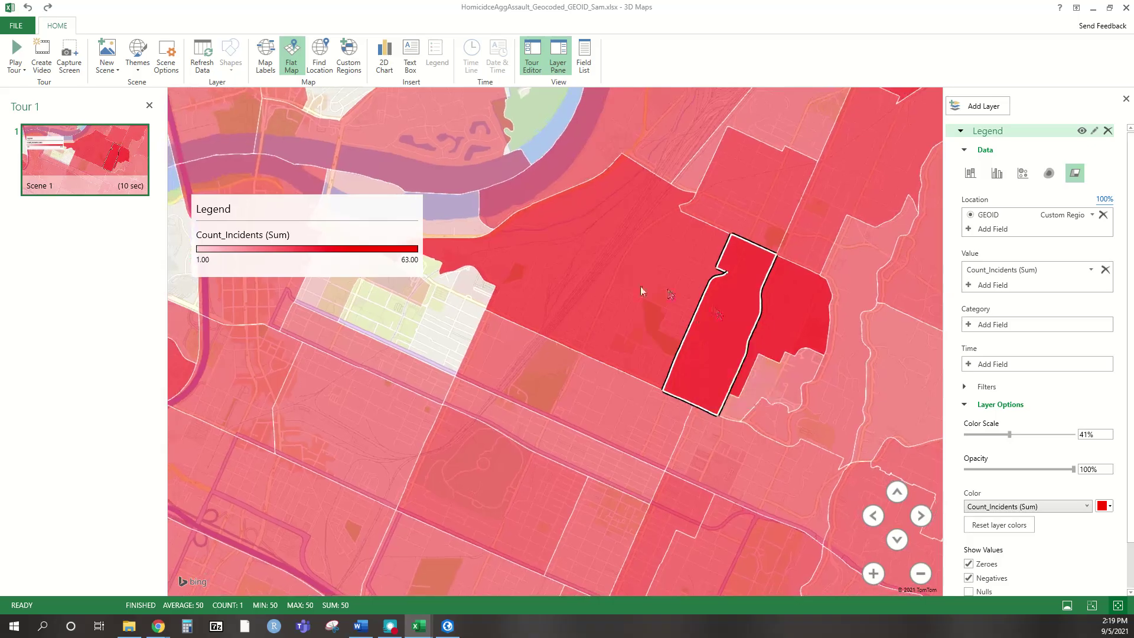
pyautogui.click(265, 56)
# - Check the labelled neighbourhoods around Bushtown and the data cards of block groups across the city
pyautogui.scroll(5, 592, 321)
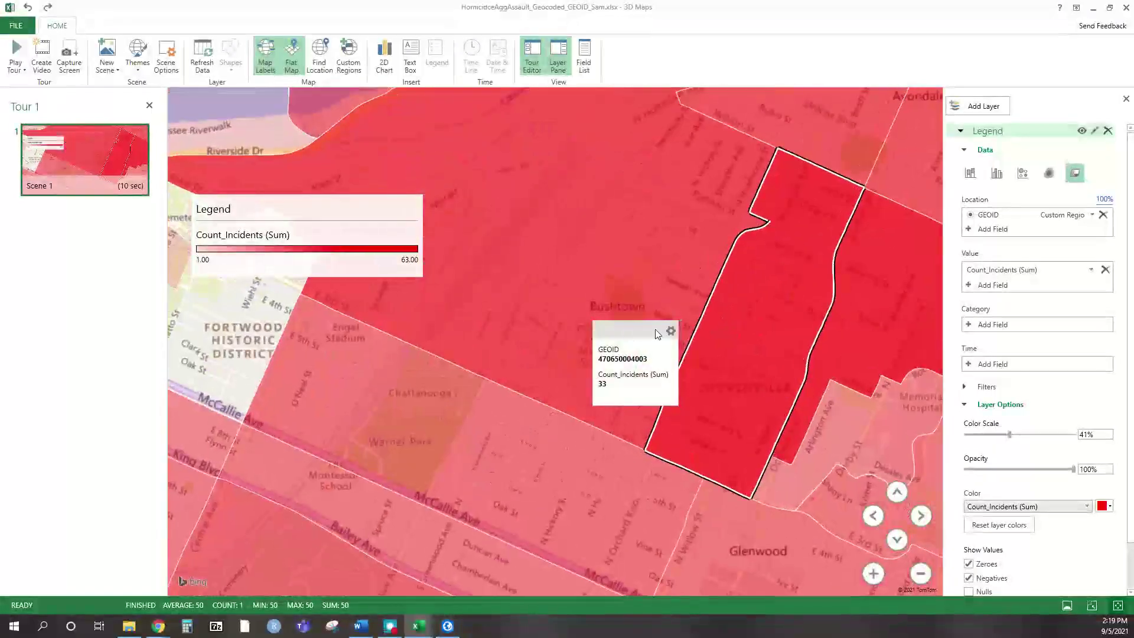
pyautogui.scroll(-5, 596, 360)
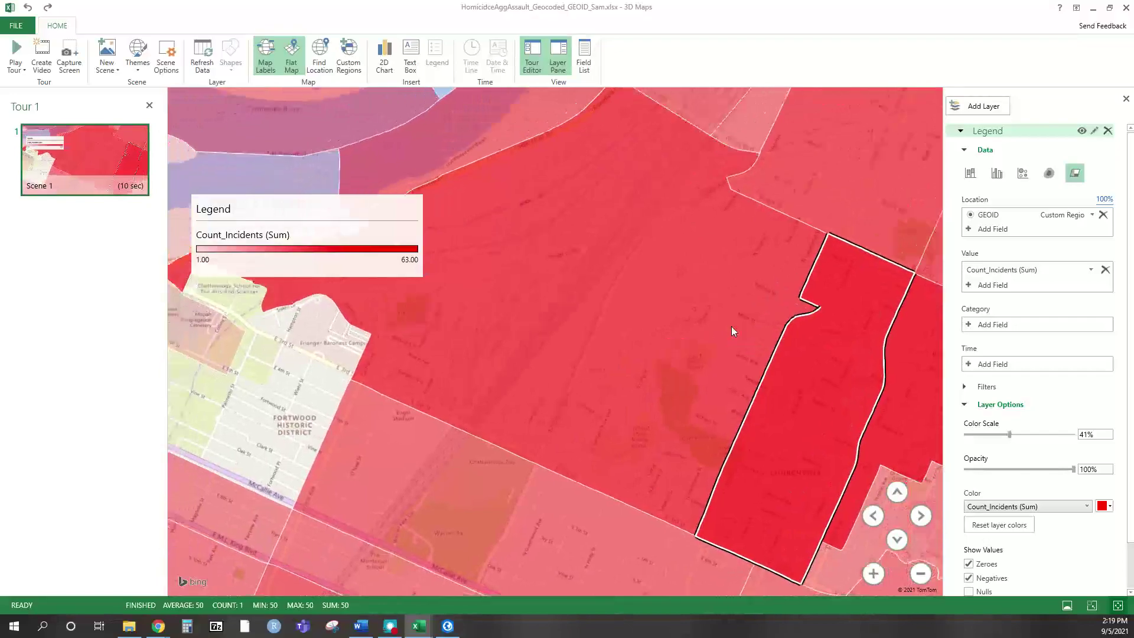
pyautogui.scroll(-5, 659, 368)
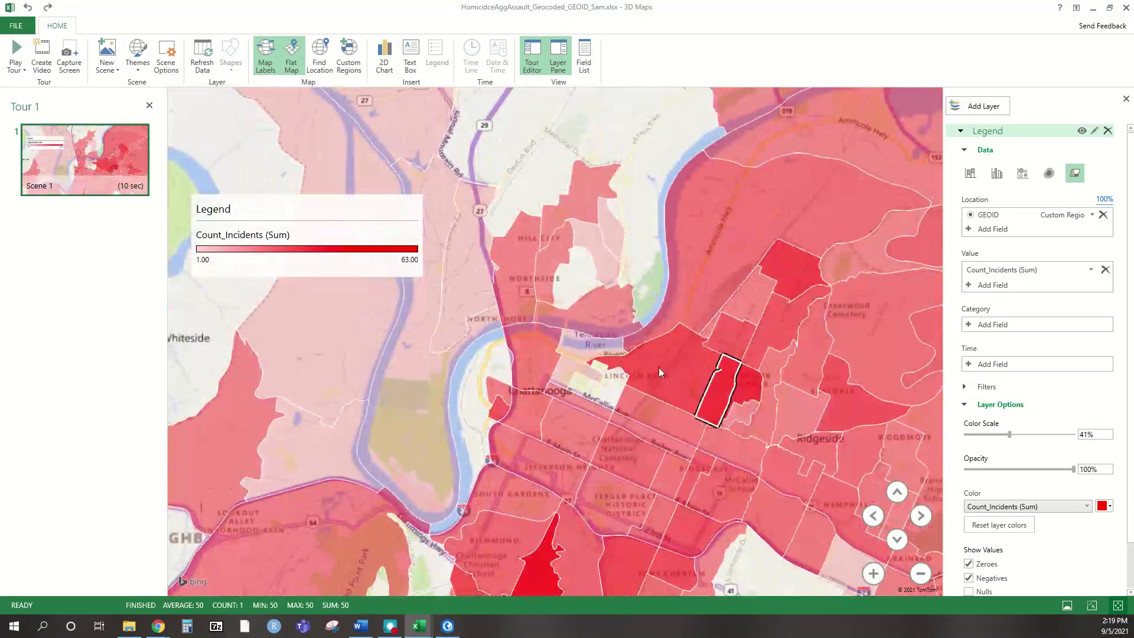
pyautogui.scroll(-3, 674, 342)
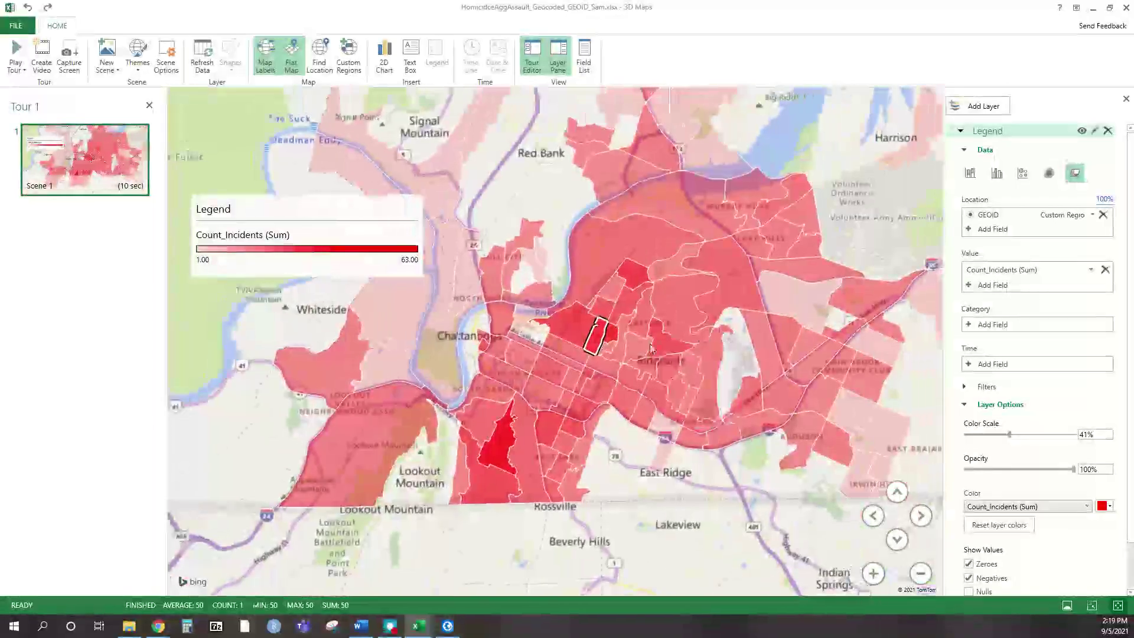
pyautogui.scroll(-4, 639, 395)
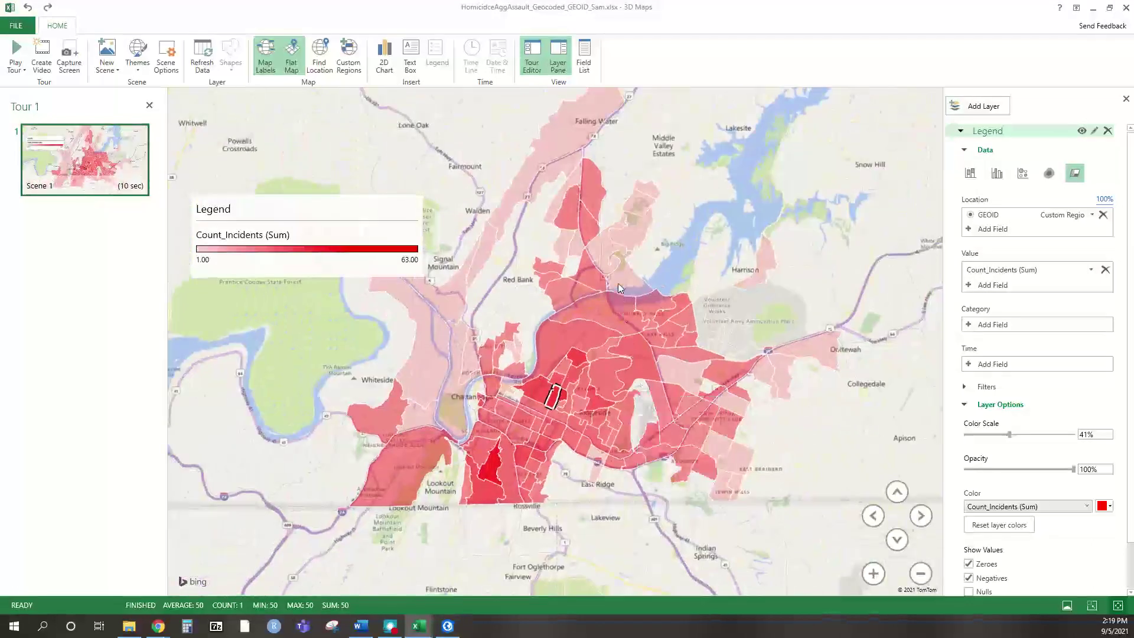
pyautogui.moveTo(608, 337)
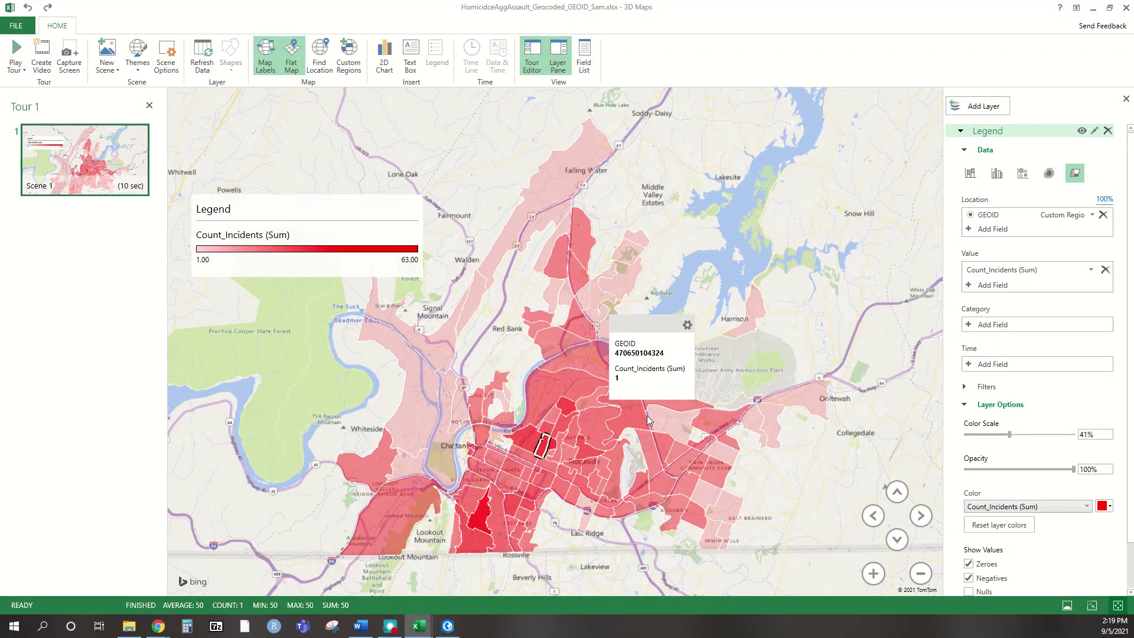
# - Examine the unshaded block groups at Chattanooga Metropolitan Airport and northeast of it
pyautogui.scroll(5, 648, 420)
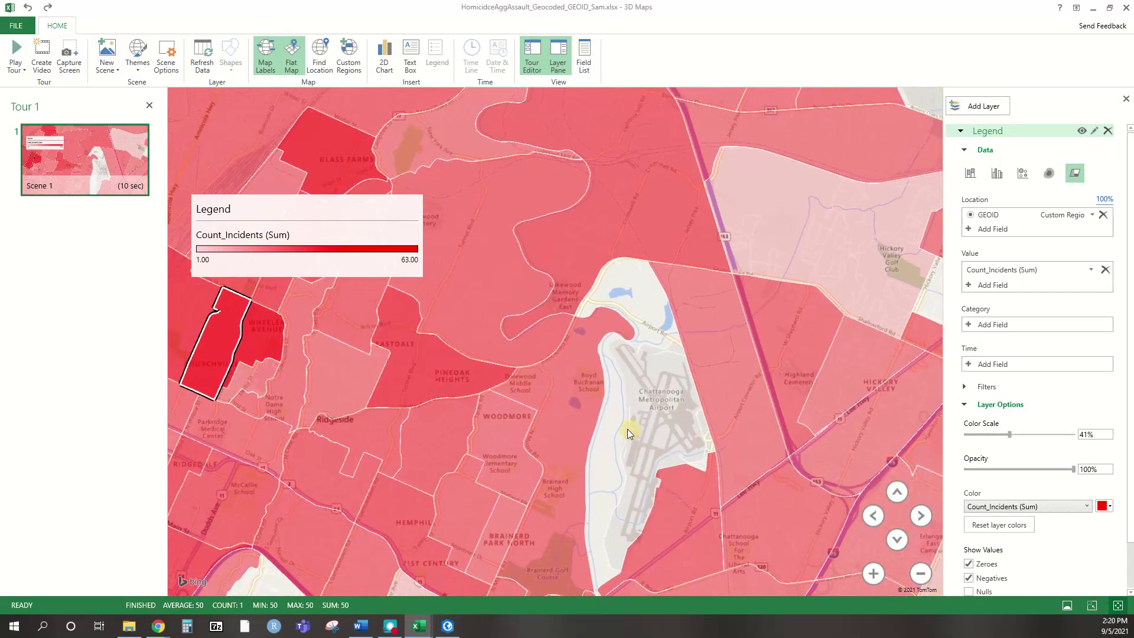
pyautogui.scroll(-3, 623, 435)
pyautogui.scroll(-3, 623, 431)
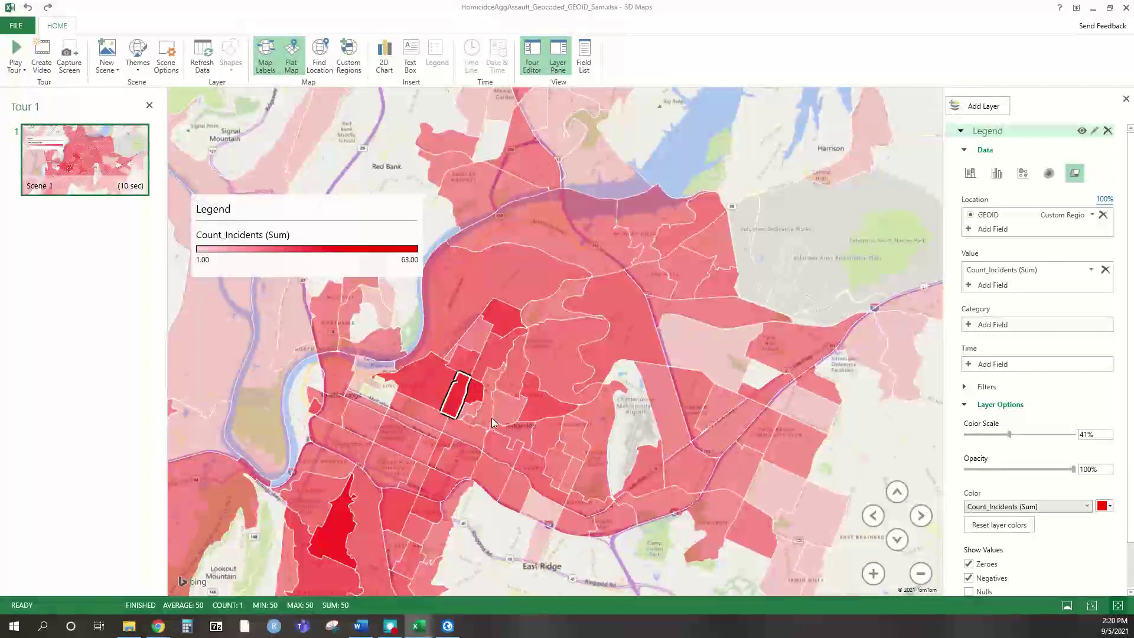
pyautogui.moveTo(586, 456)
pyautogui.scroll(5, 635, 449)
pyautogui.scroll(4, 619, 460)
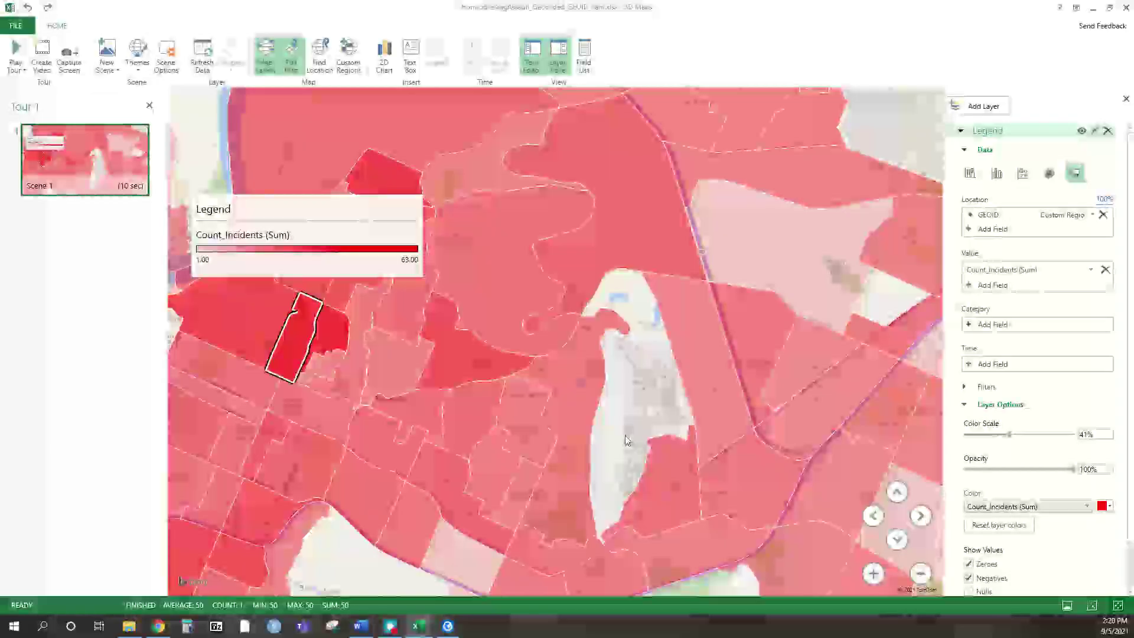
pyautogui.scroll(4, 685, 325)
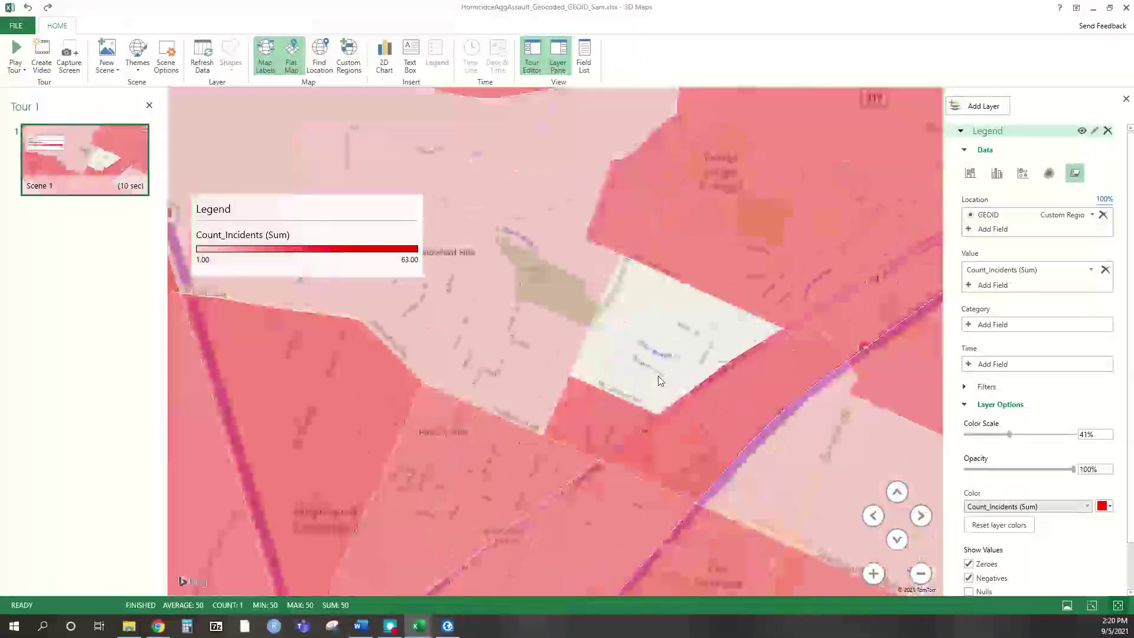
# - Review the whole shaded block group map of the Chattanooga area with its place names
pyautogui.scroll(-10, 609, 319)
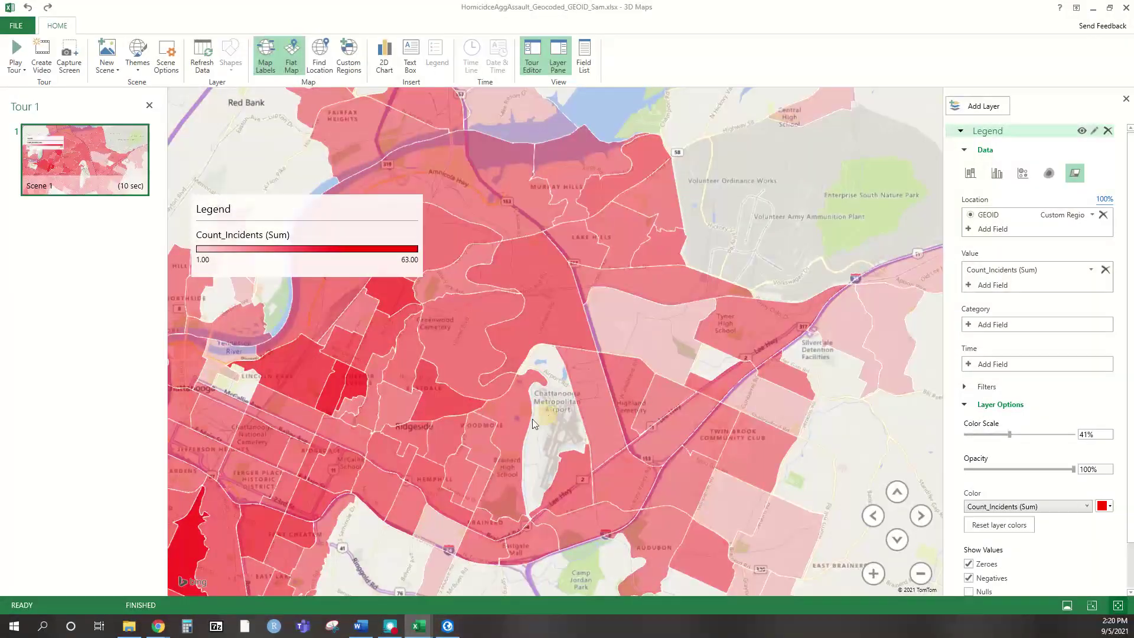
pyautogui.scroll(-5, 547, 413)
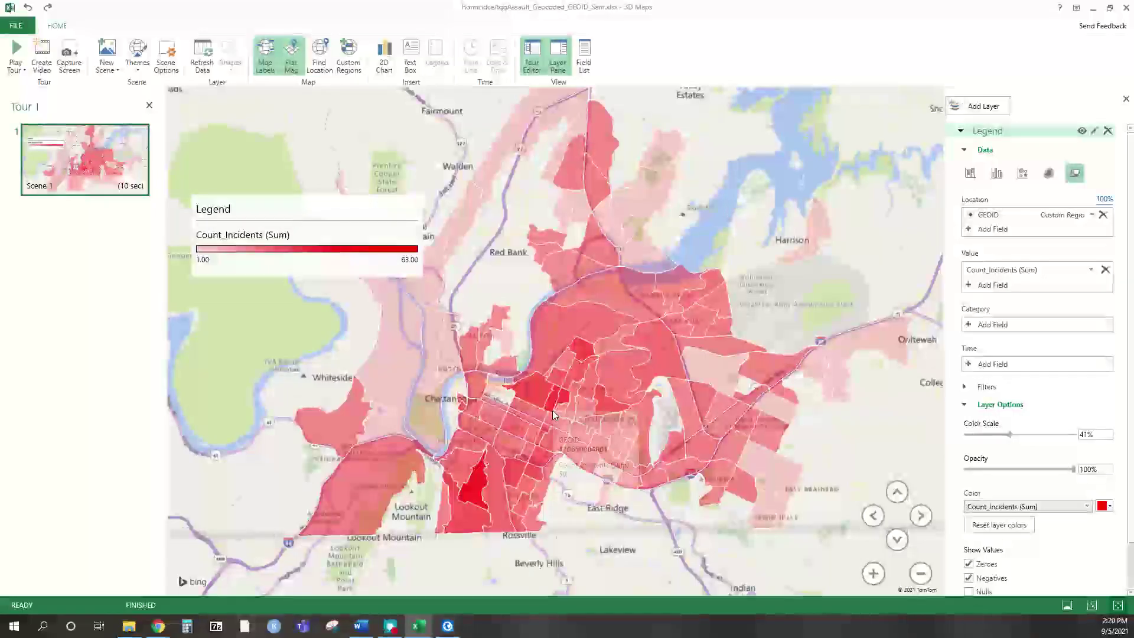
pyautogui.scroll(-3, 549, 410)
pyautogui.moveTo(607, 414); pyautogui.dragTo(651, 324)
pyautogui.moveTo(653, 324)
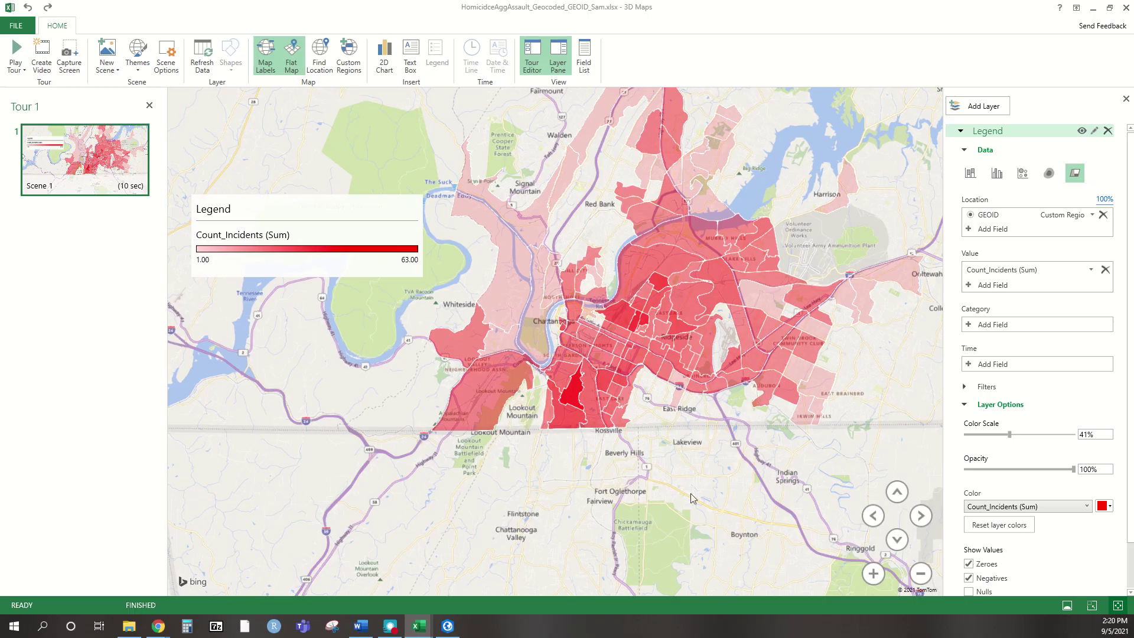
pyautogui.scroll(3, 690, 494)
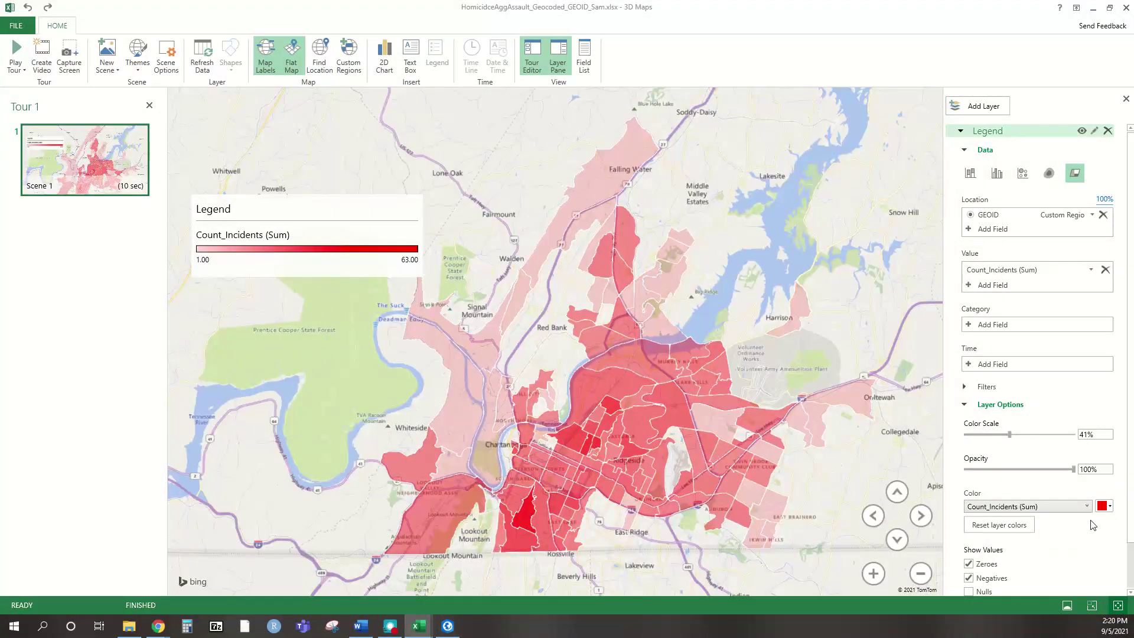
# - Set the block group layer's opacity to 97% and its color scale to 0%, and check the darkest block group's data card
pyautogui.moveTo(1074, 469)
pyautogui.mouseDown()
pyautogui.moveTo(1005, 469)
pyautogui.moveTo(1071, 469)
pyautogui.mouseUp()
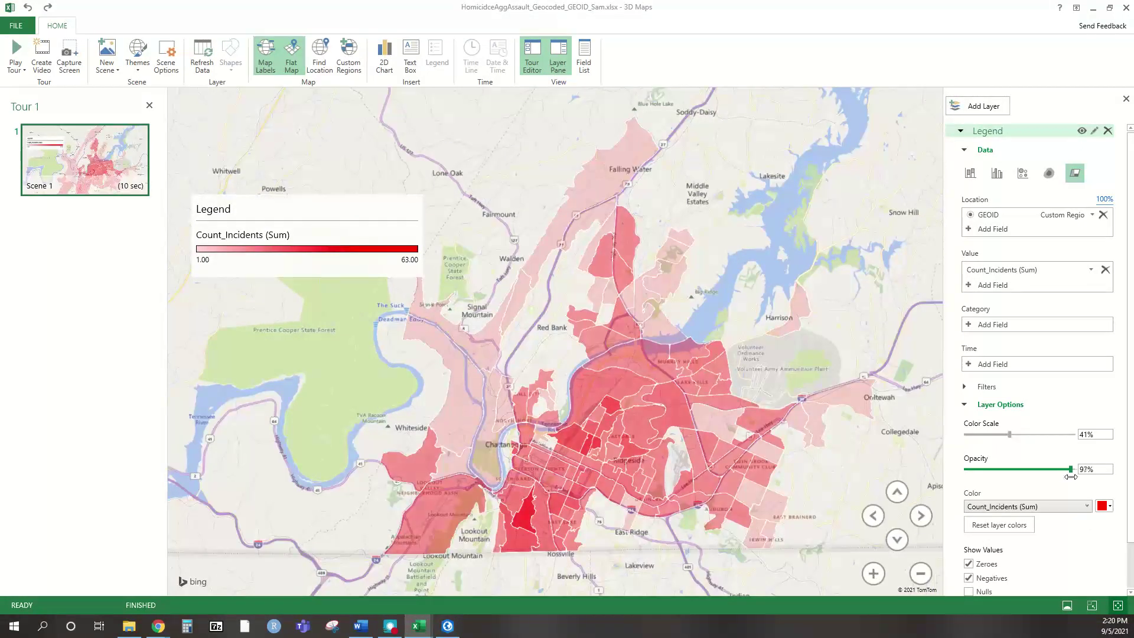
pyautogui.moveTo(1010, 435); pyautogui.dragTo(964, 439)
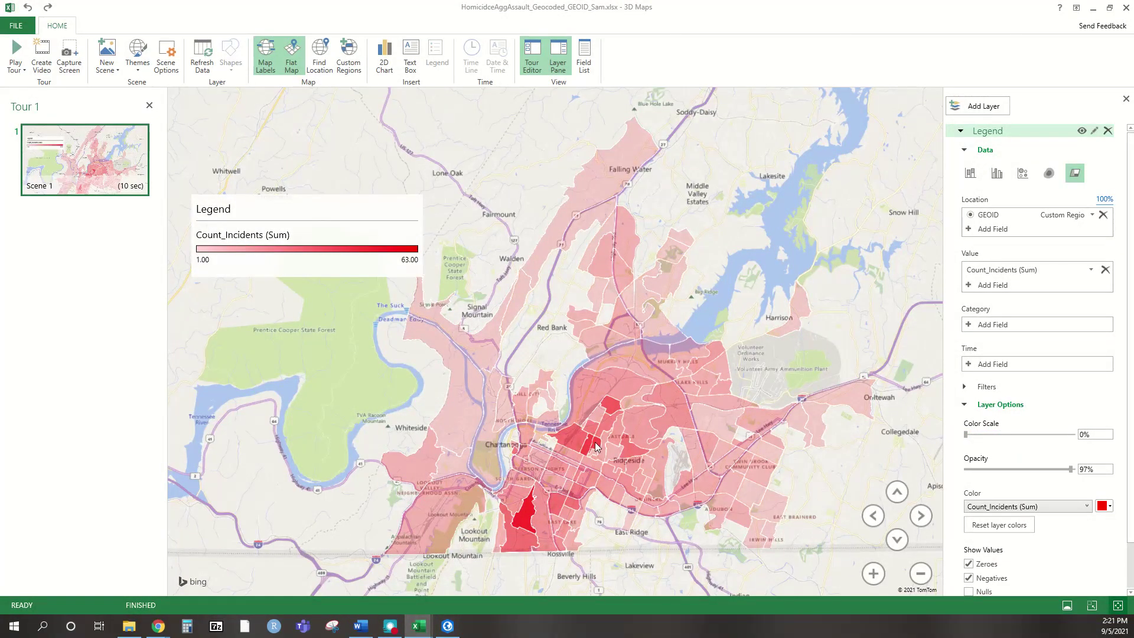
pyautogui.moveTo(536, 518)
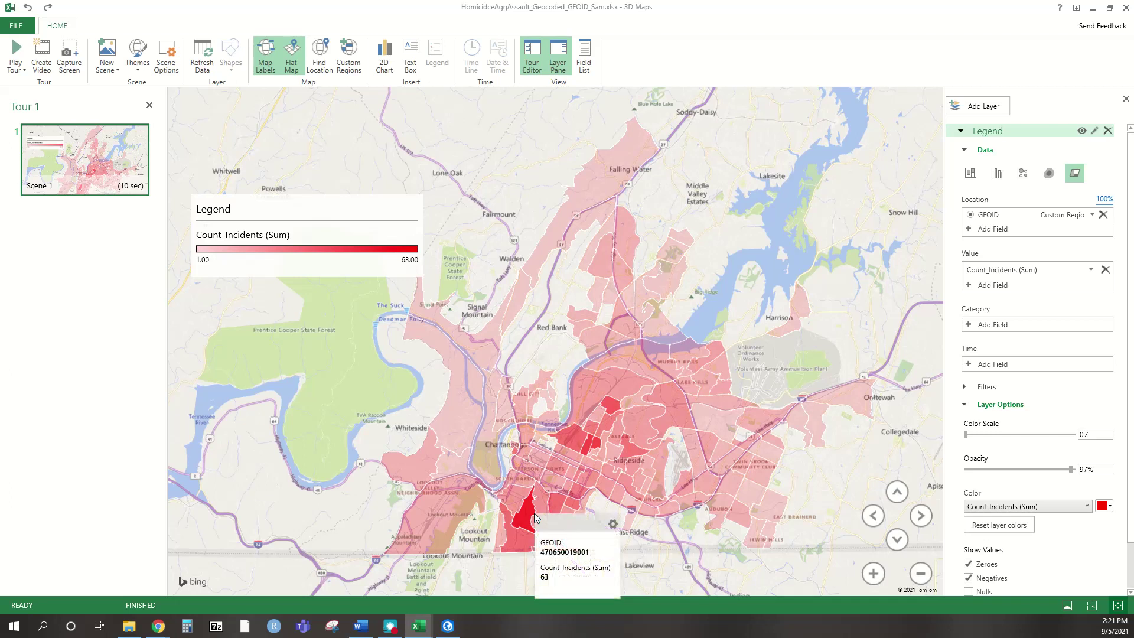
pyautogui.moveTo(660, 504)
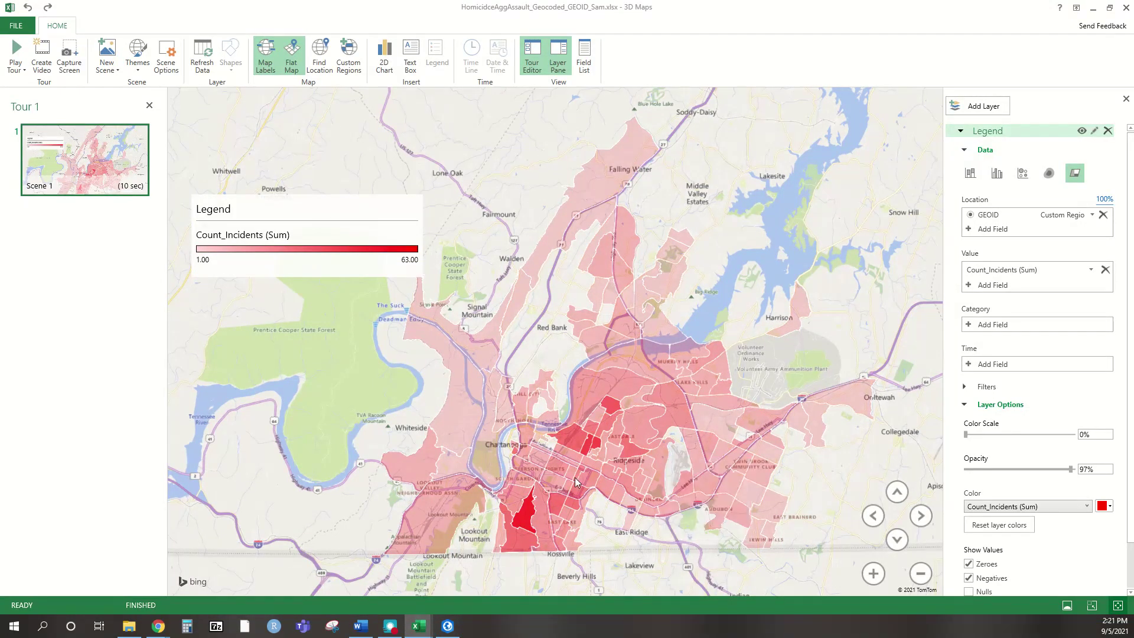
# - Apply the light grey theme to the scene's base map
pyautogui.moveTo(790, 322)
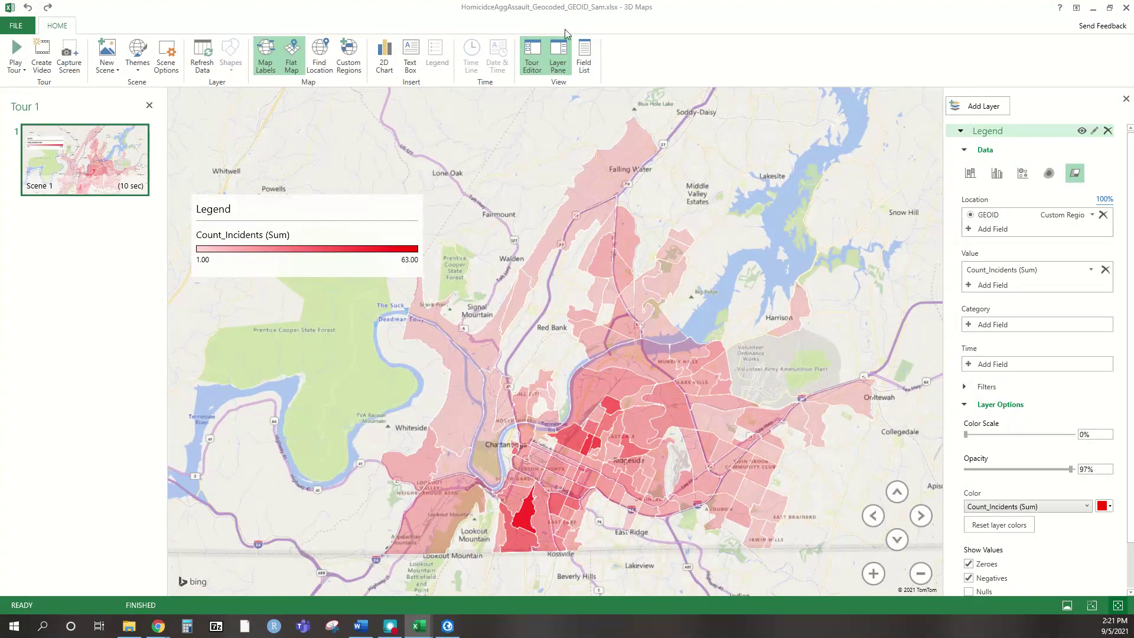
pyautogui.click(137, 74)
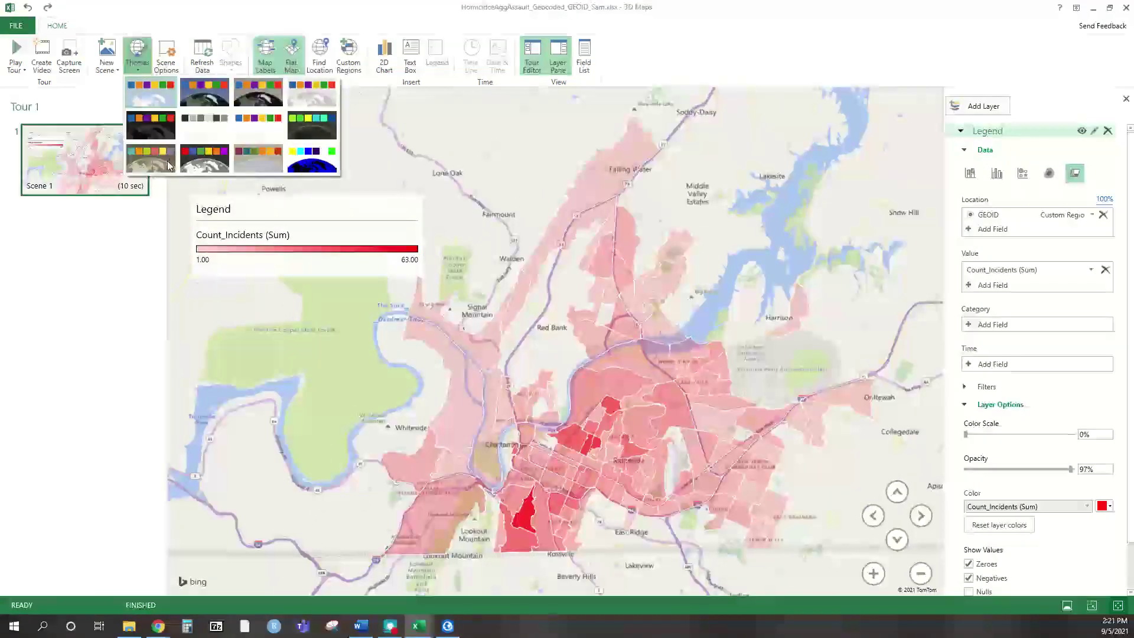
pyautogui.click(314, 102)
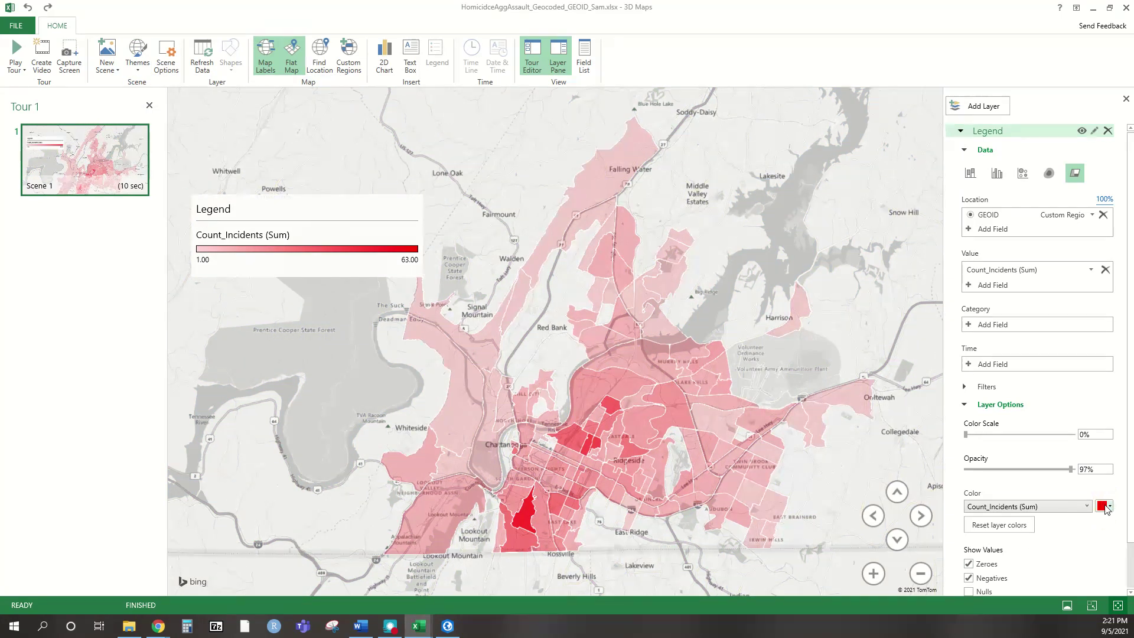
# - Change the layer from shaded regions to stacked columns and tilt the map so the column heights stand out
pyautogui.click(970, 173)
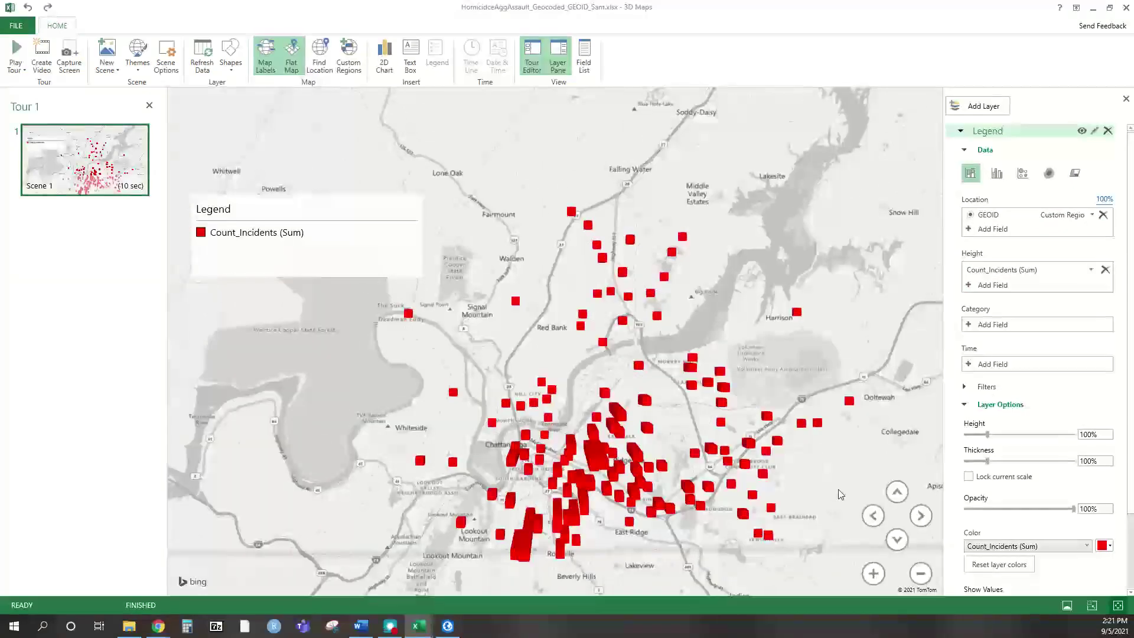
pyautogui.click(898, 547)
pyautogui.click(898, 551)
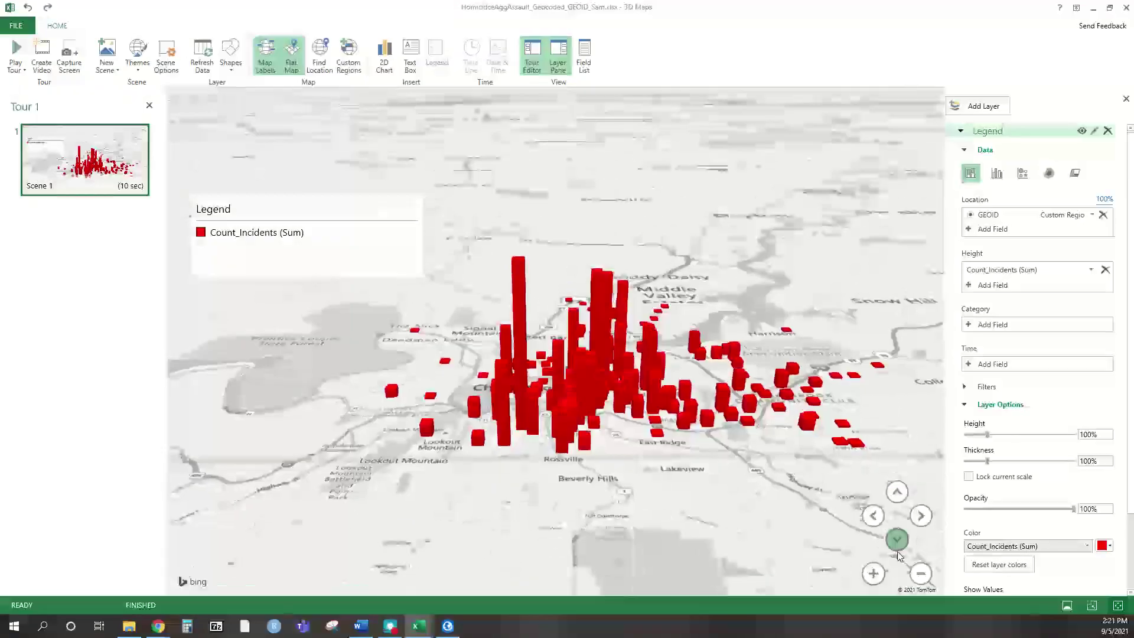
pyautogui.click(901, 499)
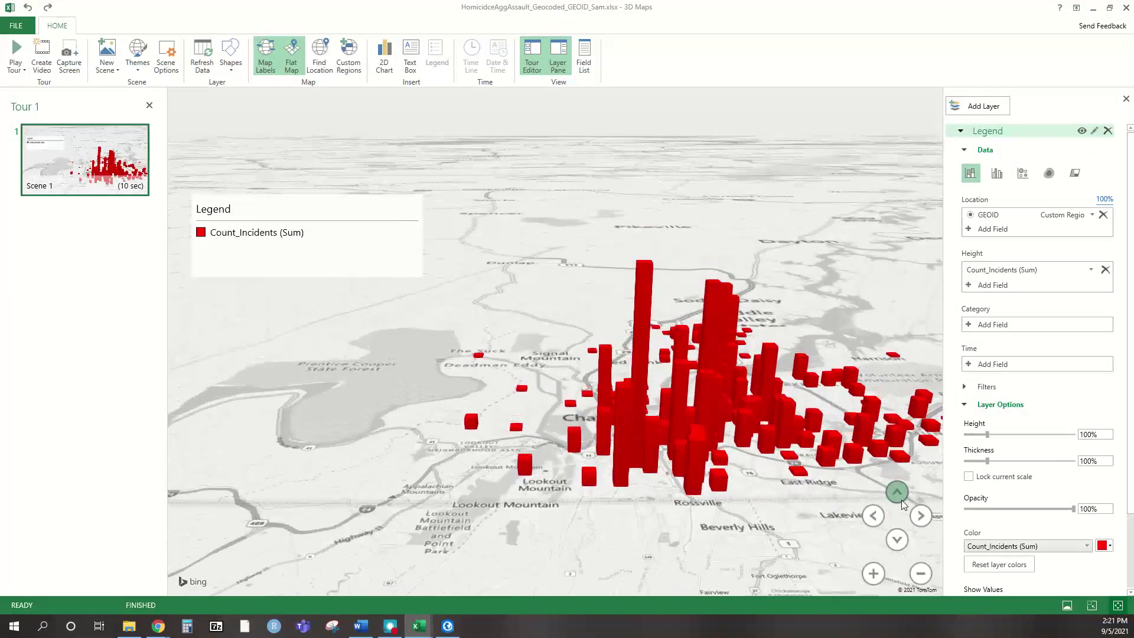
pyautogui.click(901, 500)
pyautogui.click(902, 500)
pyautogui.click(901, 499)
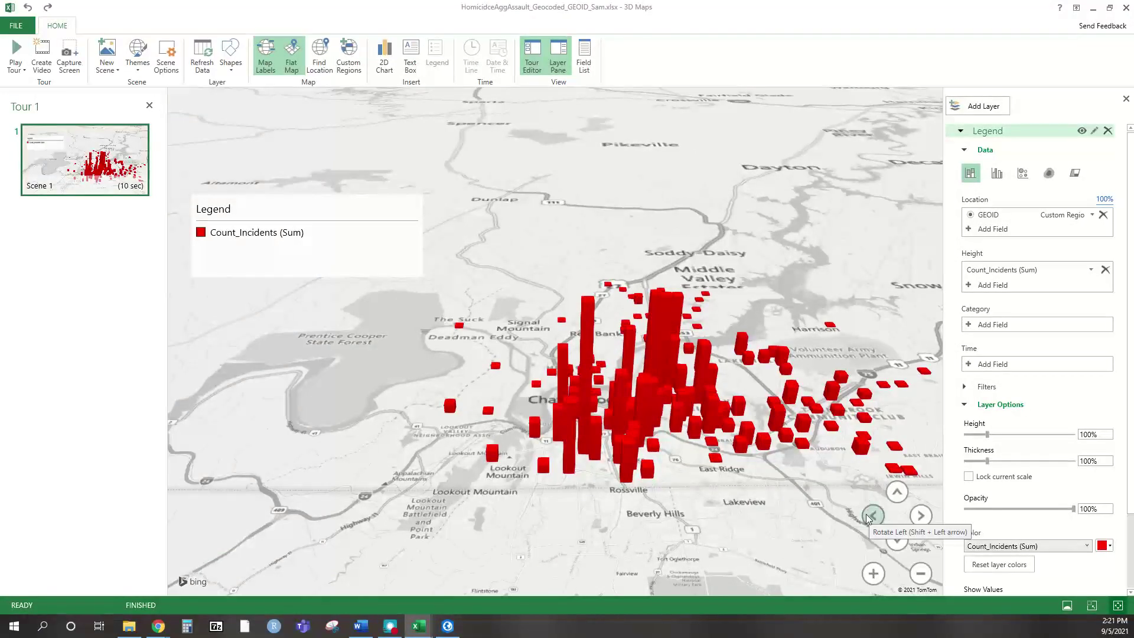
# - Play the tour from the beginning in full screen and return to the editor
pyautogui.click(108, 71)
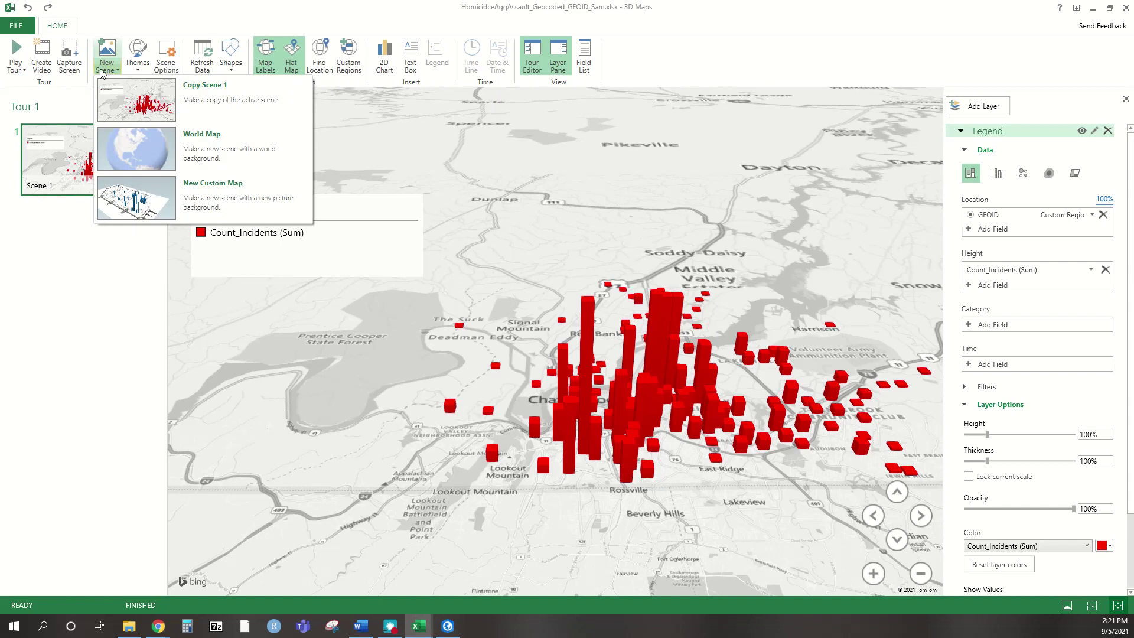
pyautogui.click(21, 71)
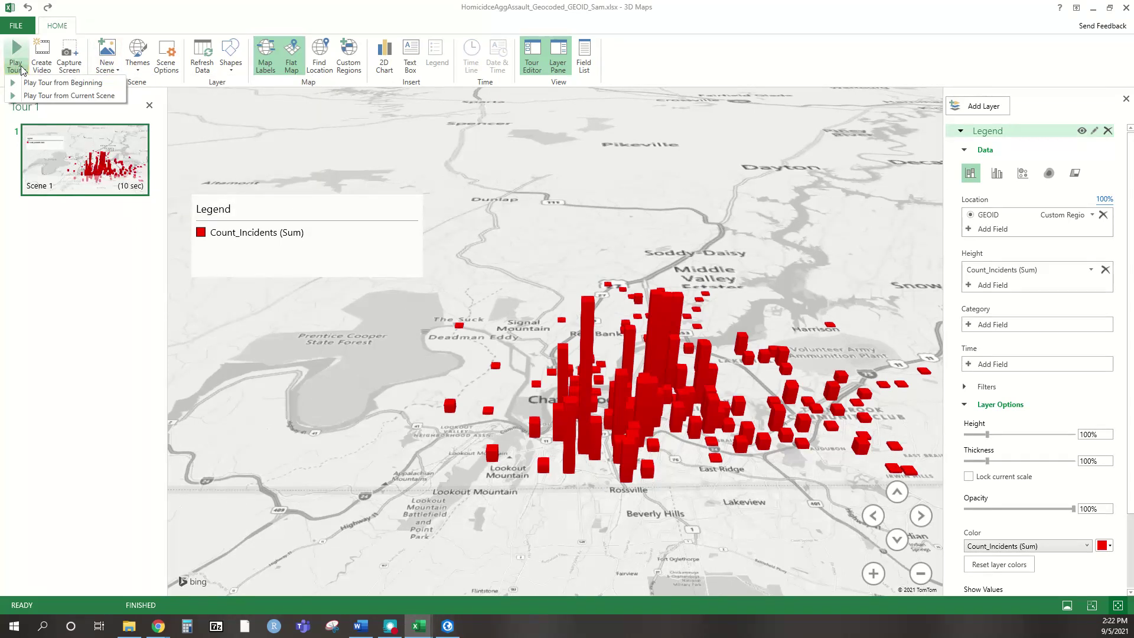
pyautogui.click(110, 70)
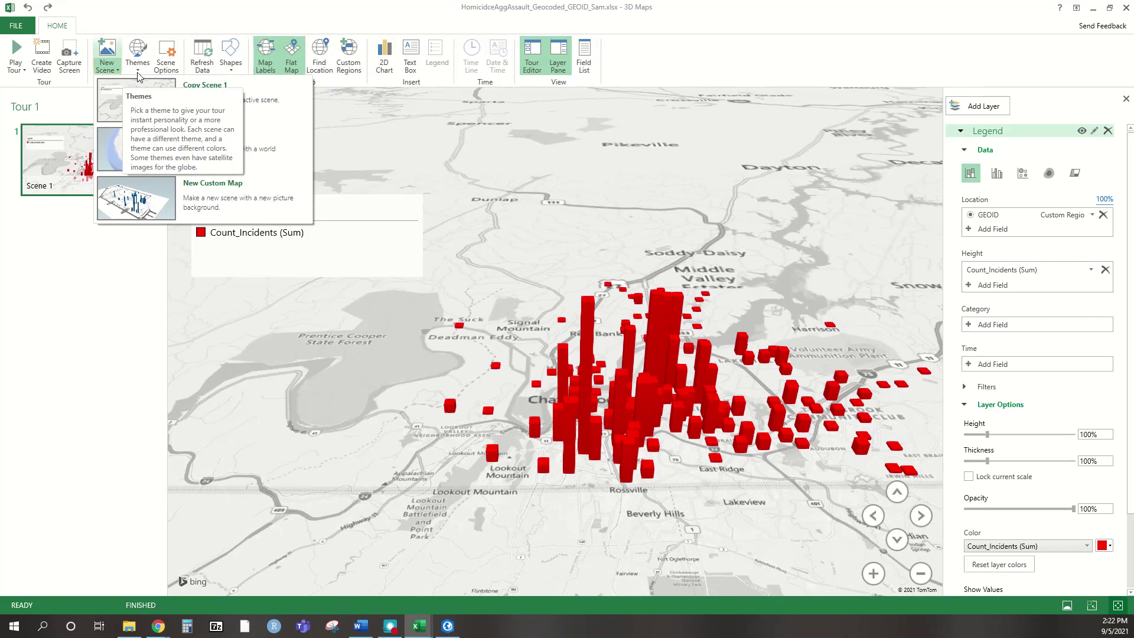
pyautogui.click(24, 70)
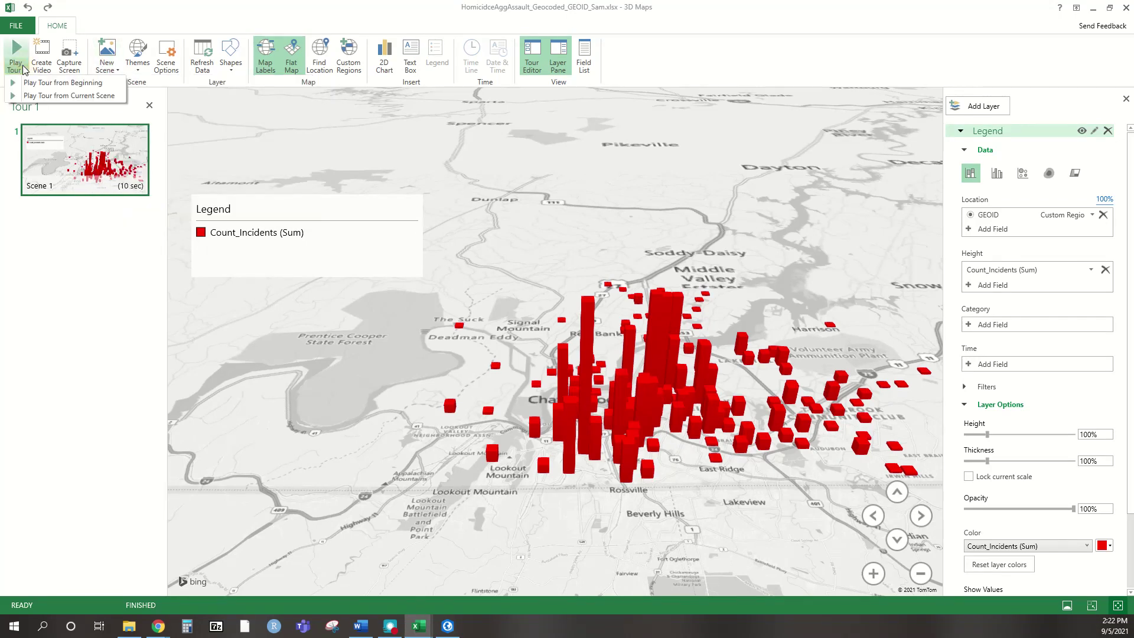
pyautogui.click(27, 83)
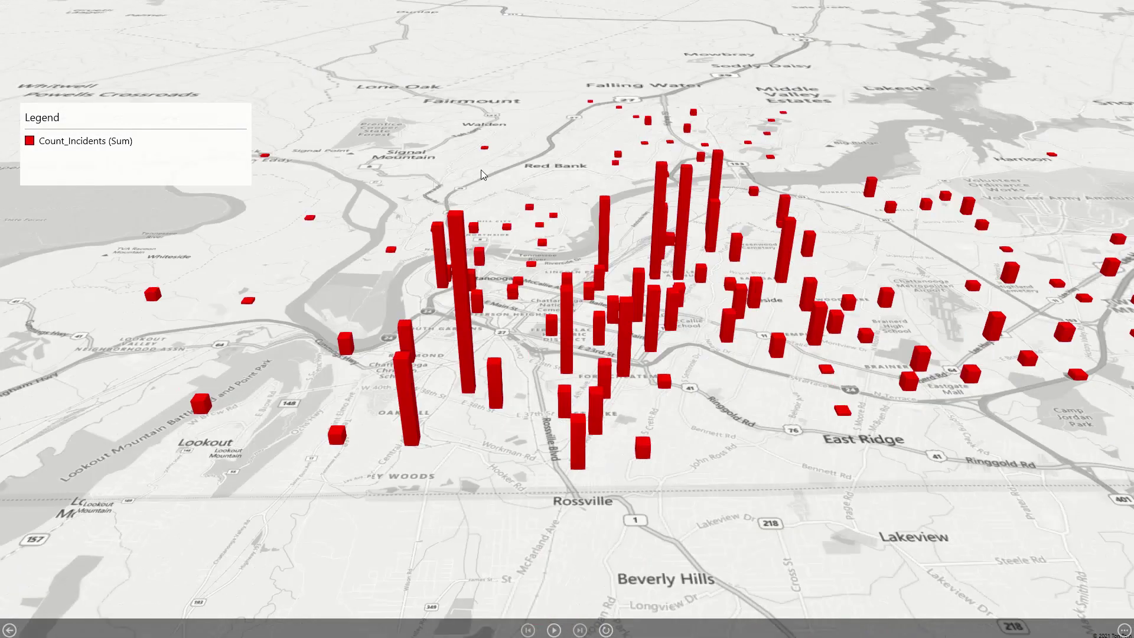
pyautogui.press('Escape')
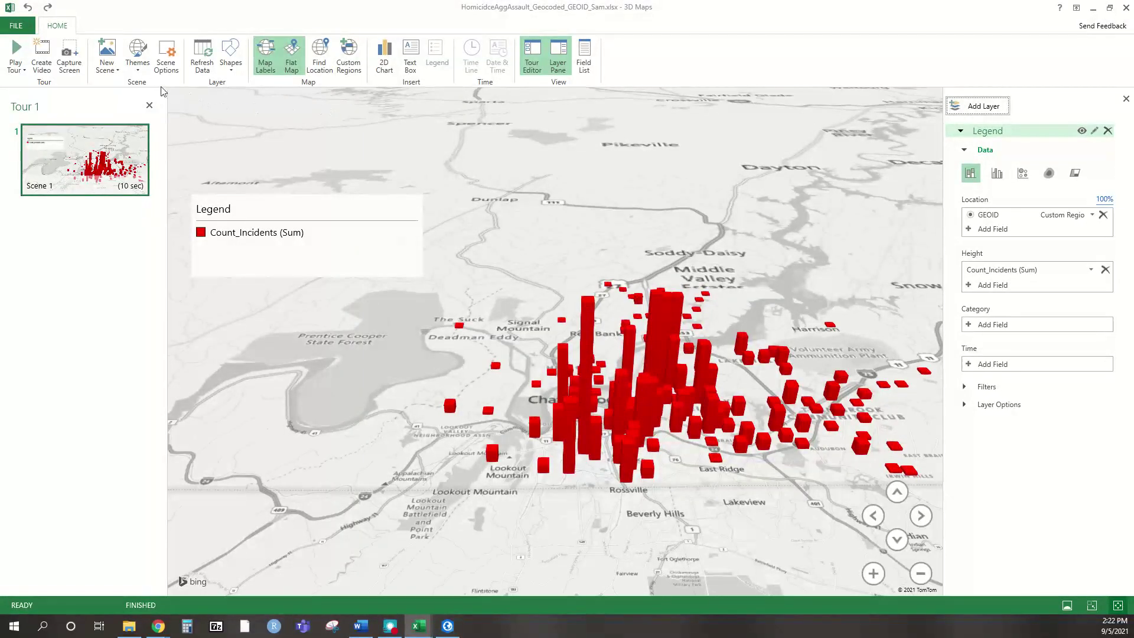
# - Set Scene 1's duration to 30 seconds, its effect to Circle and its effect speed to the maximum
pyautogui.click(166, 58)
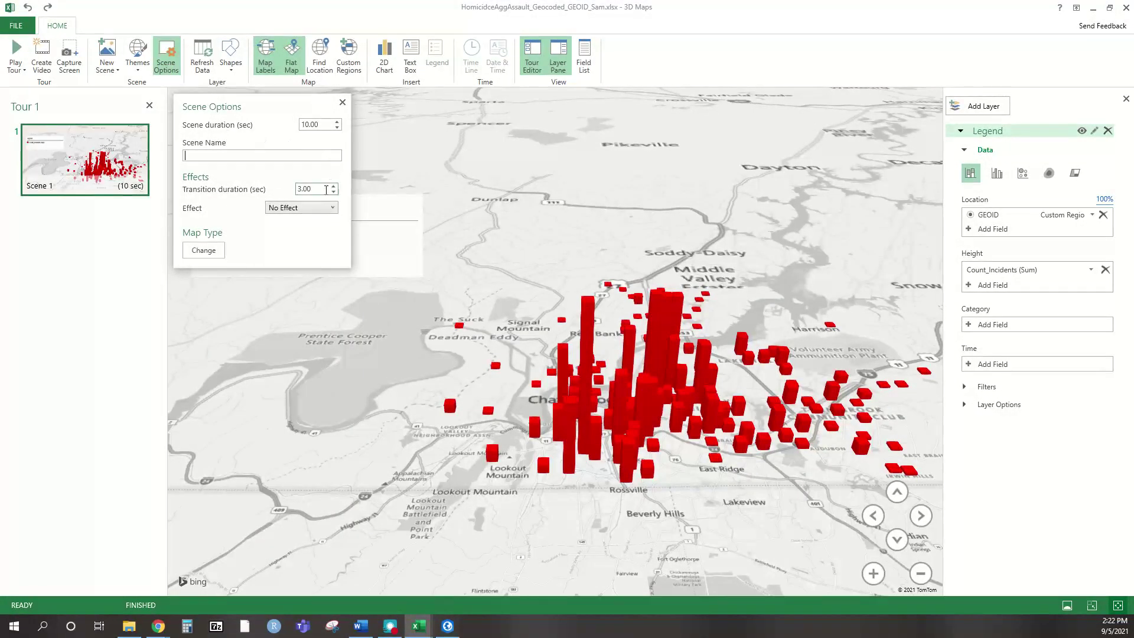
pyautogui.click(286, 208)
pyautogui.click(292, 231)
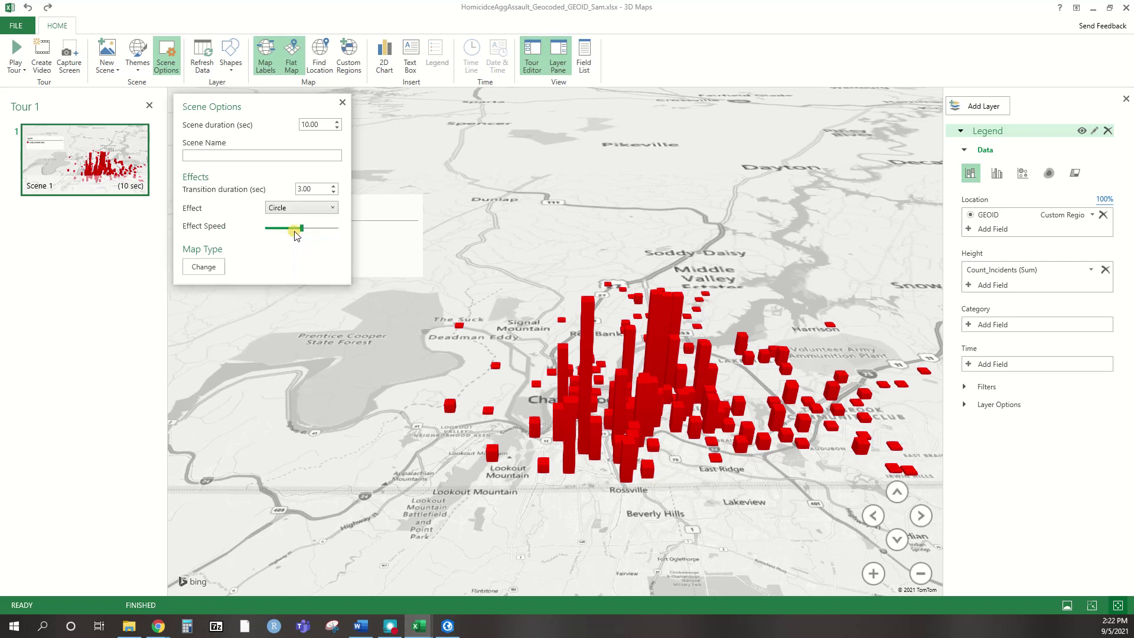
pyautogui.doubleClick(321, 123)
pyautogui.write('30')
pyautogui.moveTo(302, 228); pyautogui.dragTo(375, 235)
pyautogui.click(342, 102)
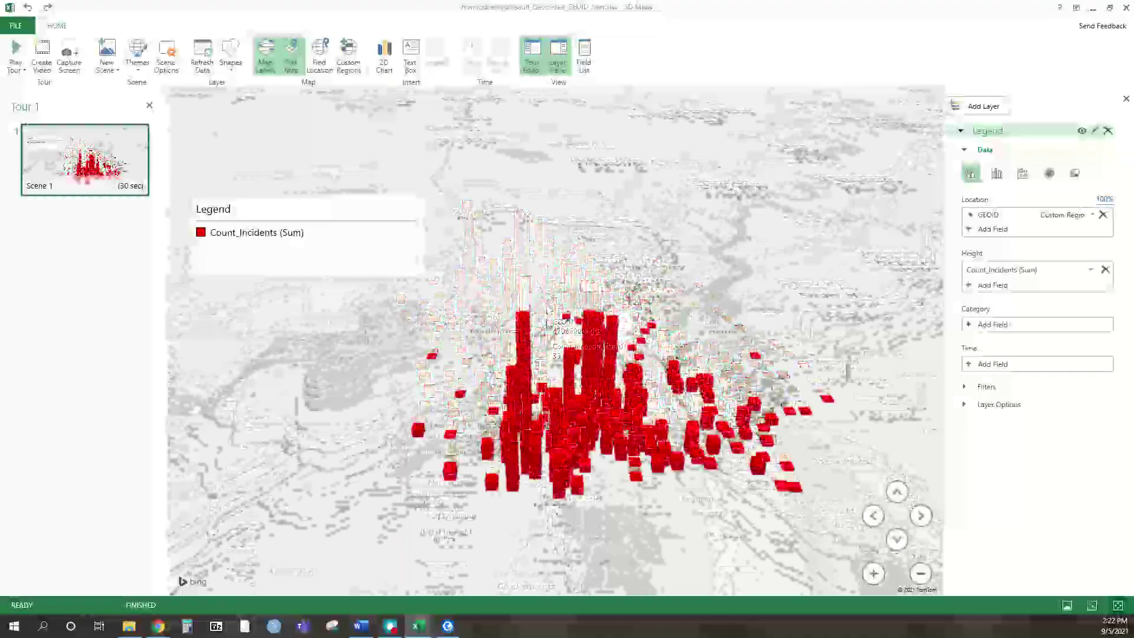
# - Frame the Chattanooga columns more closely, preview the circling tour in full screen and return to the editor
pyautogui.click(896, 494)
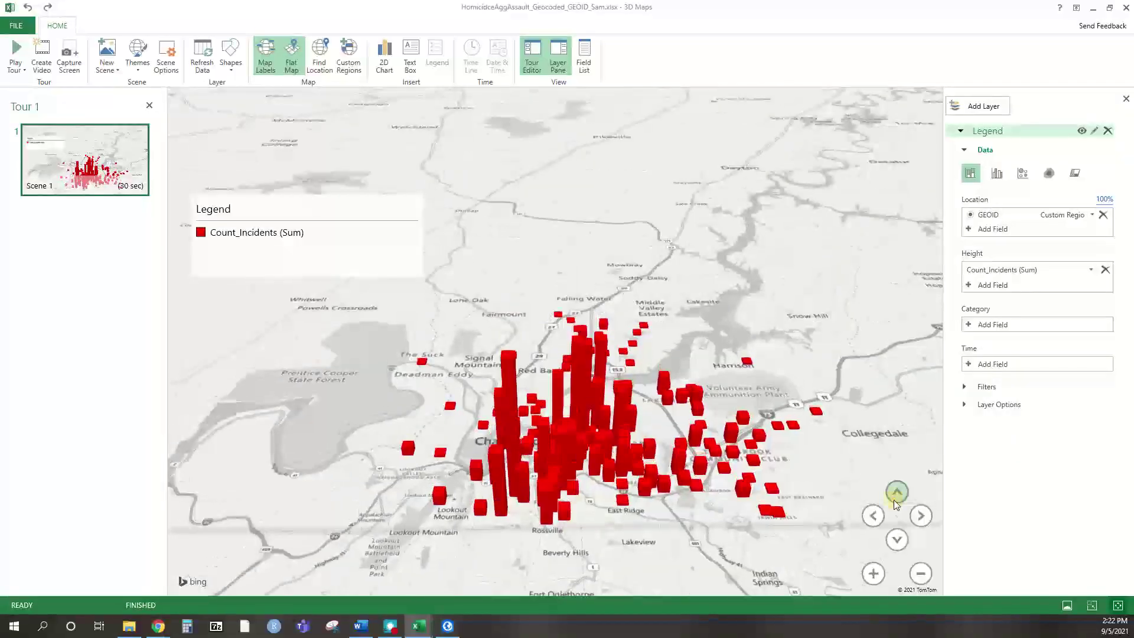
pyautogui.scroll(3, 771, 397)
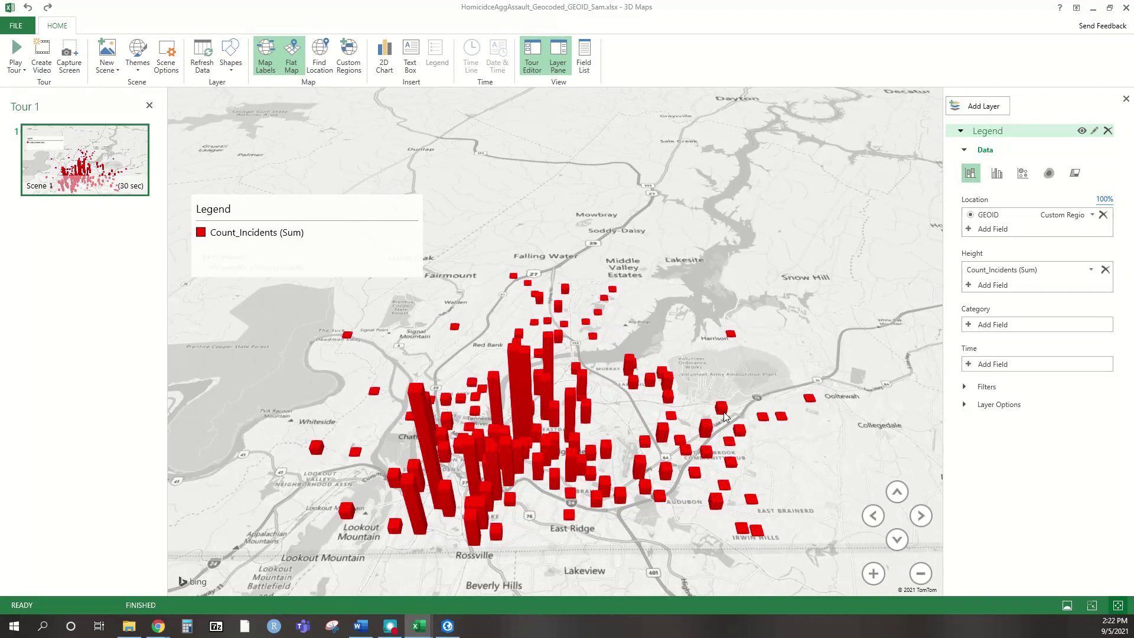
pyautogui.scroll(3, 659, 412)
pyautogui.moveTo(558, 430)
pyautogui.click(16, 52)
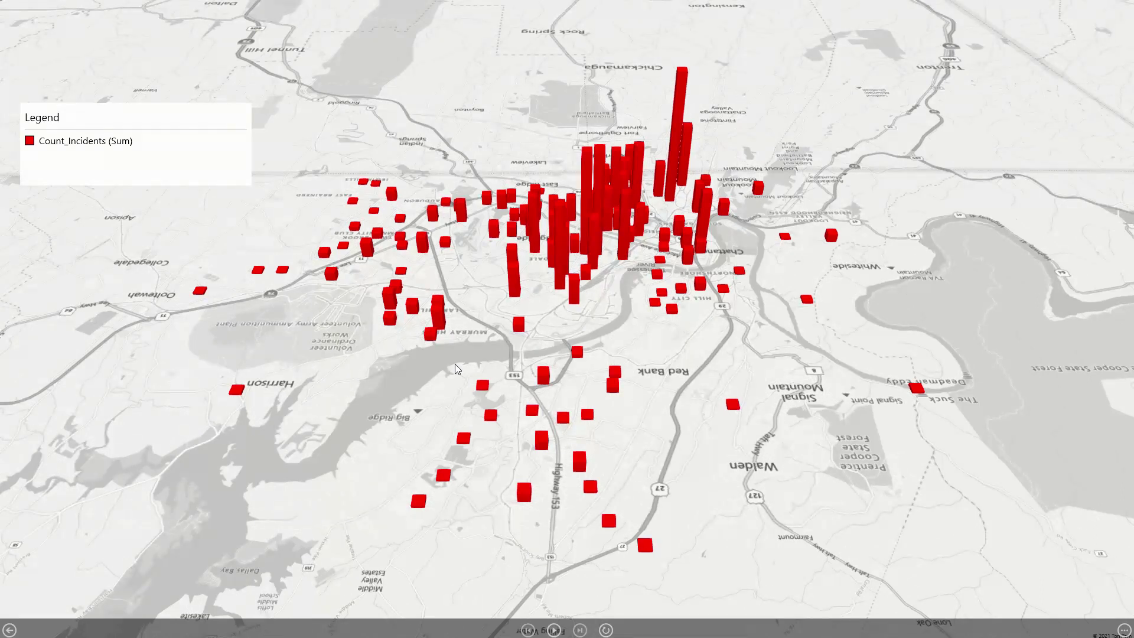
pyautogui.press('Escape')
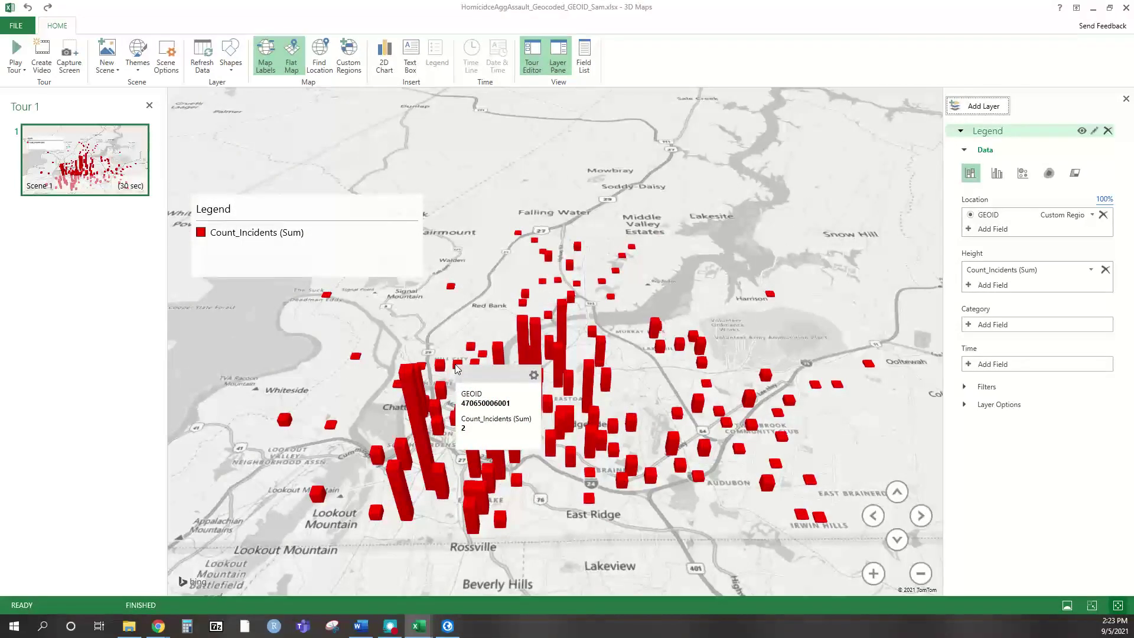
# - Switch to ArcGIS Pro and look over the geocoded incident points within the Chattanooga city boundary
pyautogui.moveTo(302, 371); pyautogui.dragTo(381, 352)
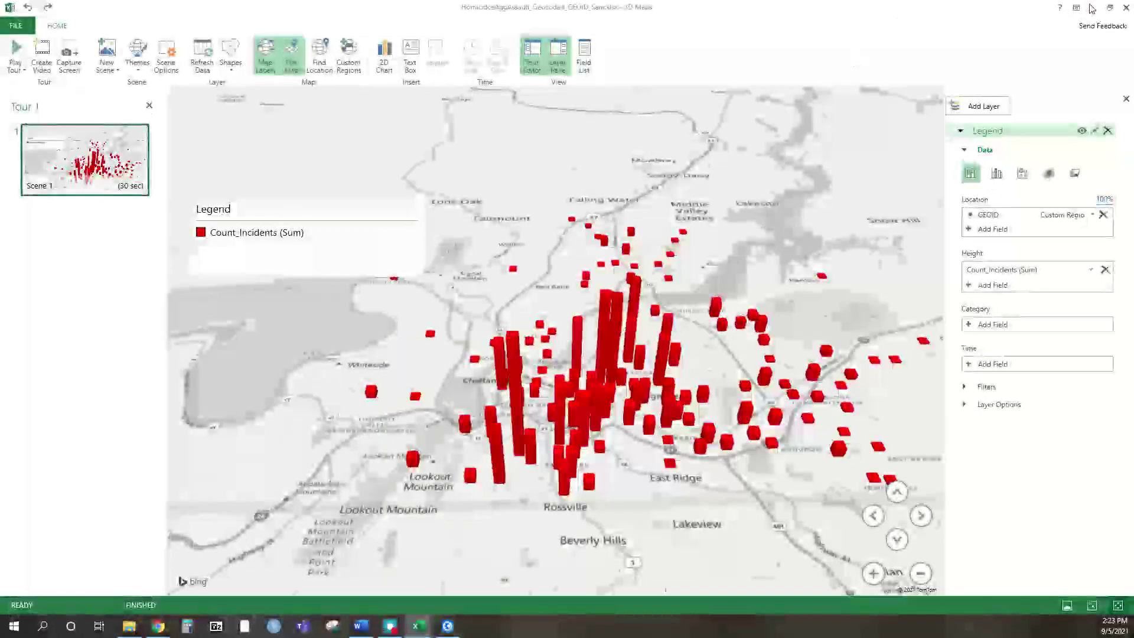
pyautogui.click(1093, 9)
pyautogui.click(1069, 7)
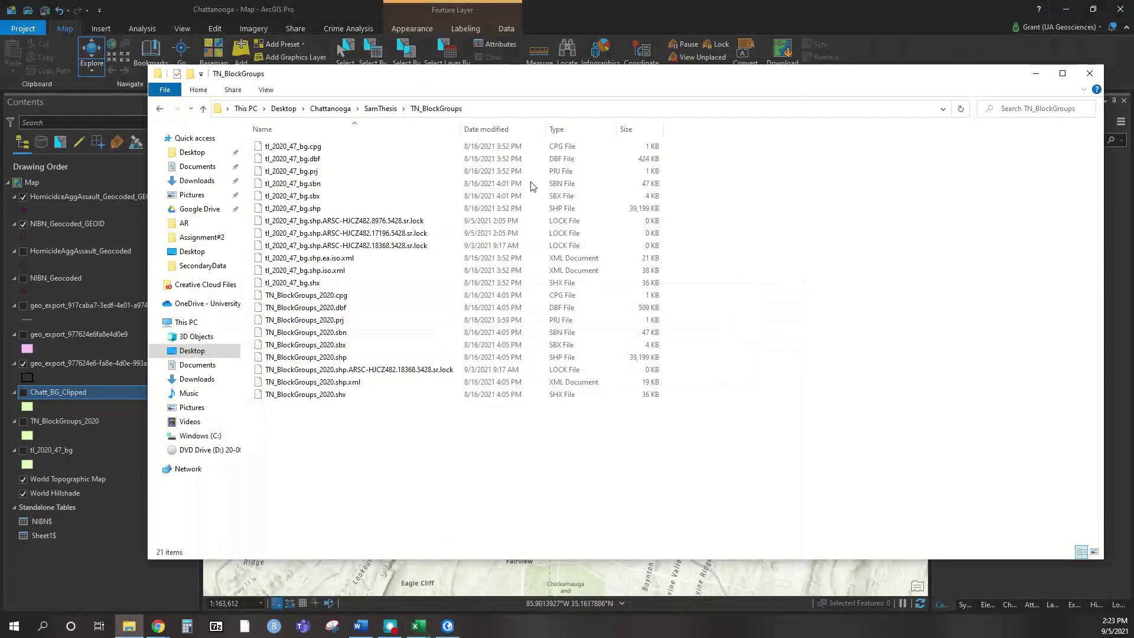
pyautogui.click(731, 5)
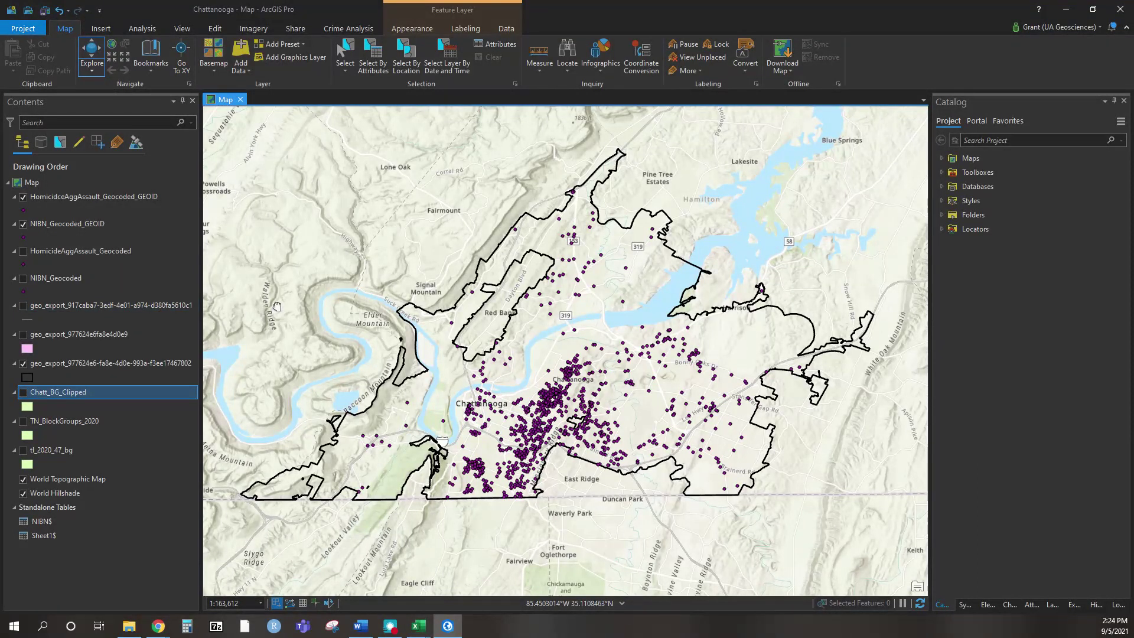
pyautogui.moveTo(275, 310); pyautogui.dragTo(285, 312)
pyautogui.press('Right')
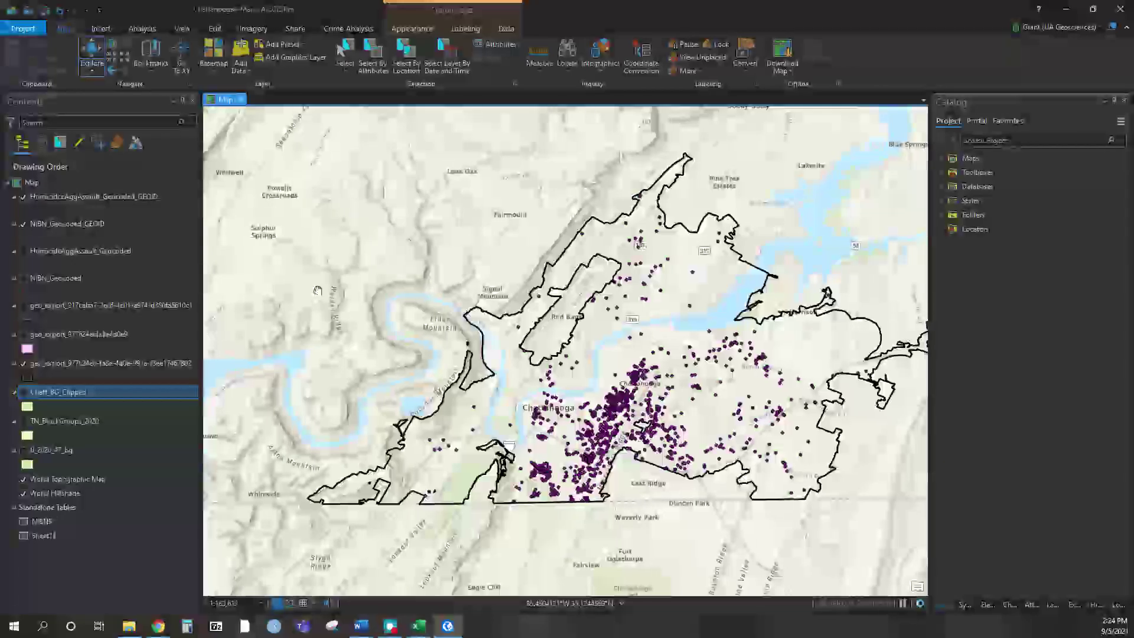